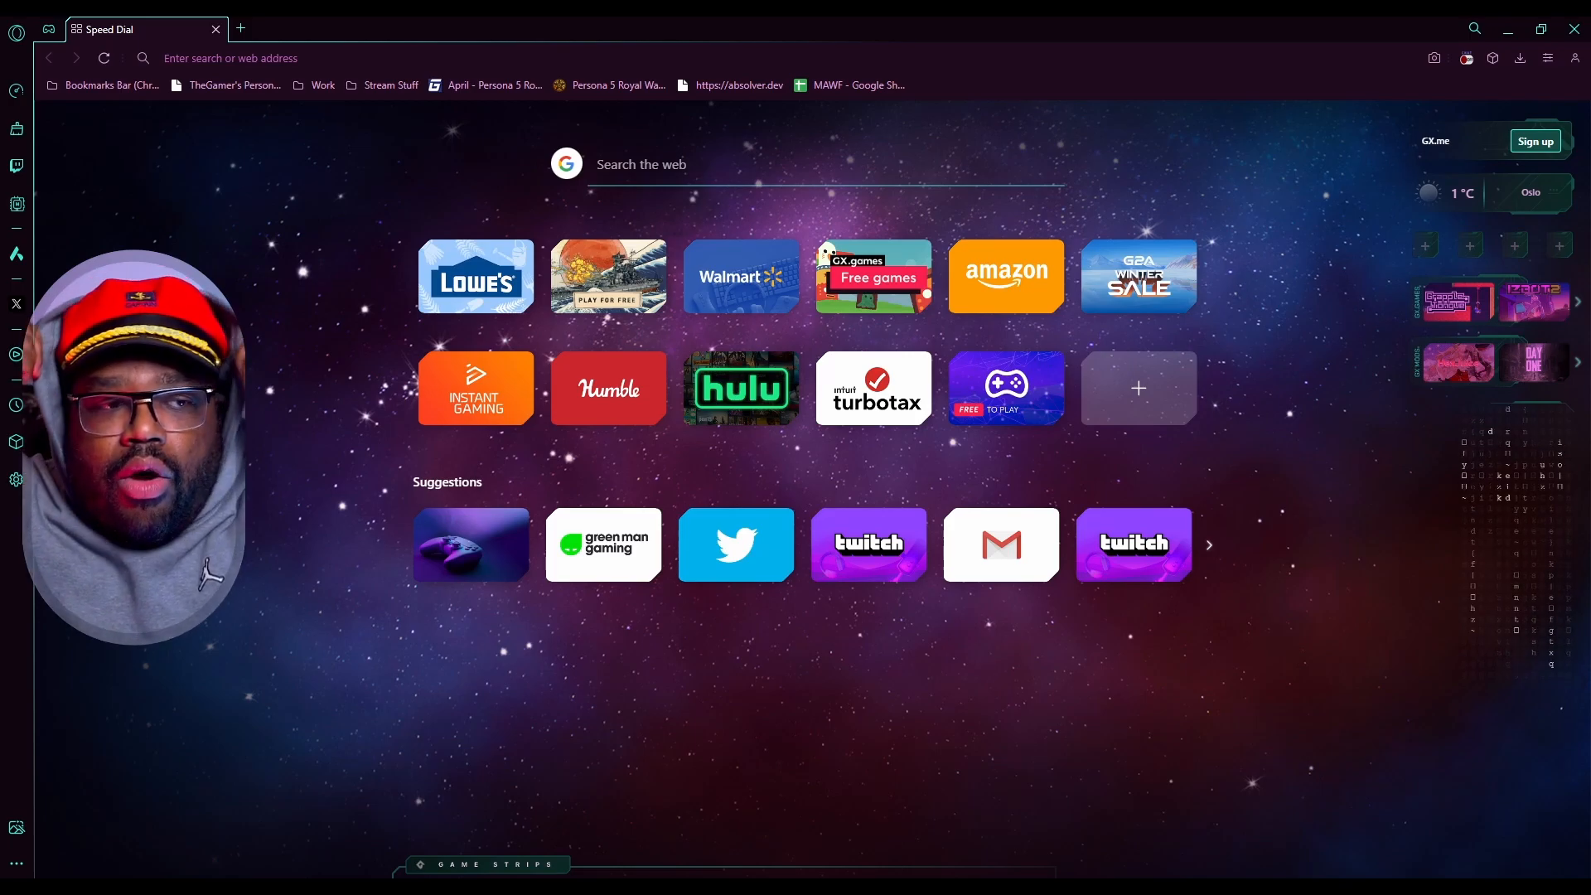
- Search the web for "reina tekken 8" to find reference images
click(826, 164)
text(rein)
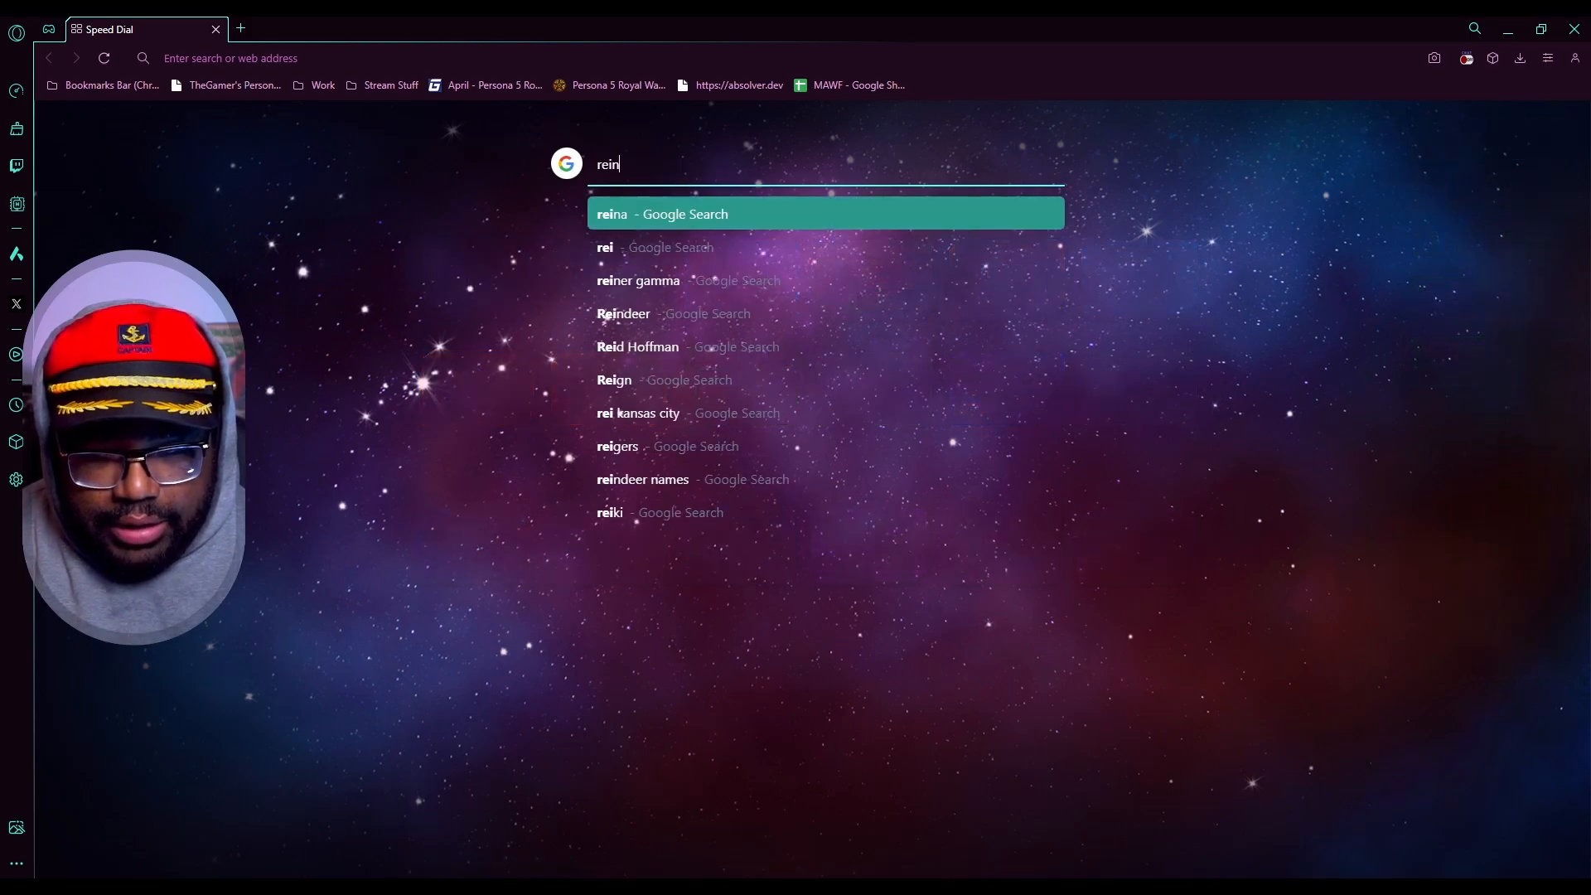
text(a teke)
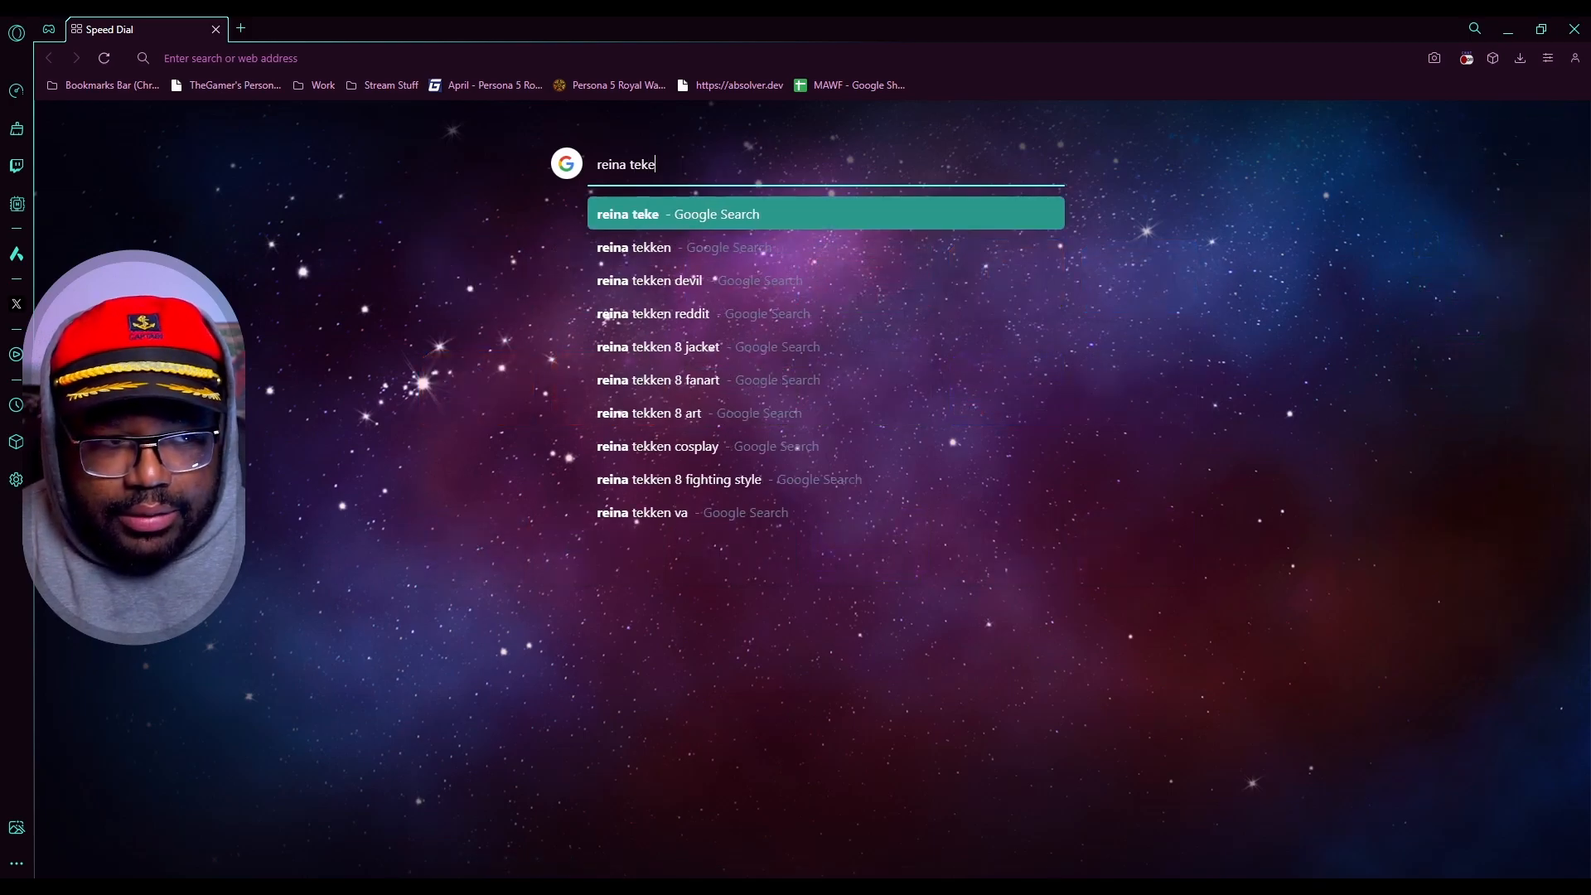
key(BackSpace)
text(ken 8)
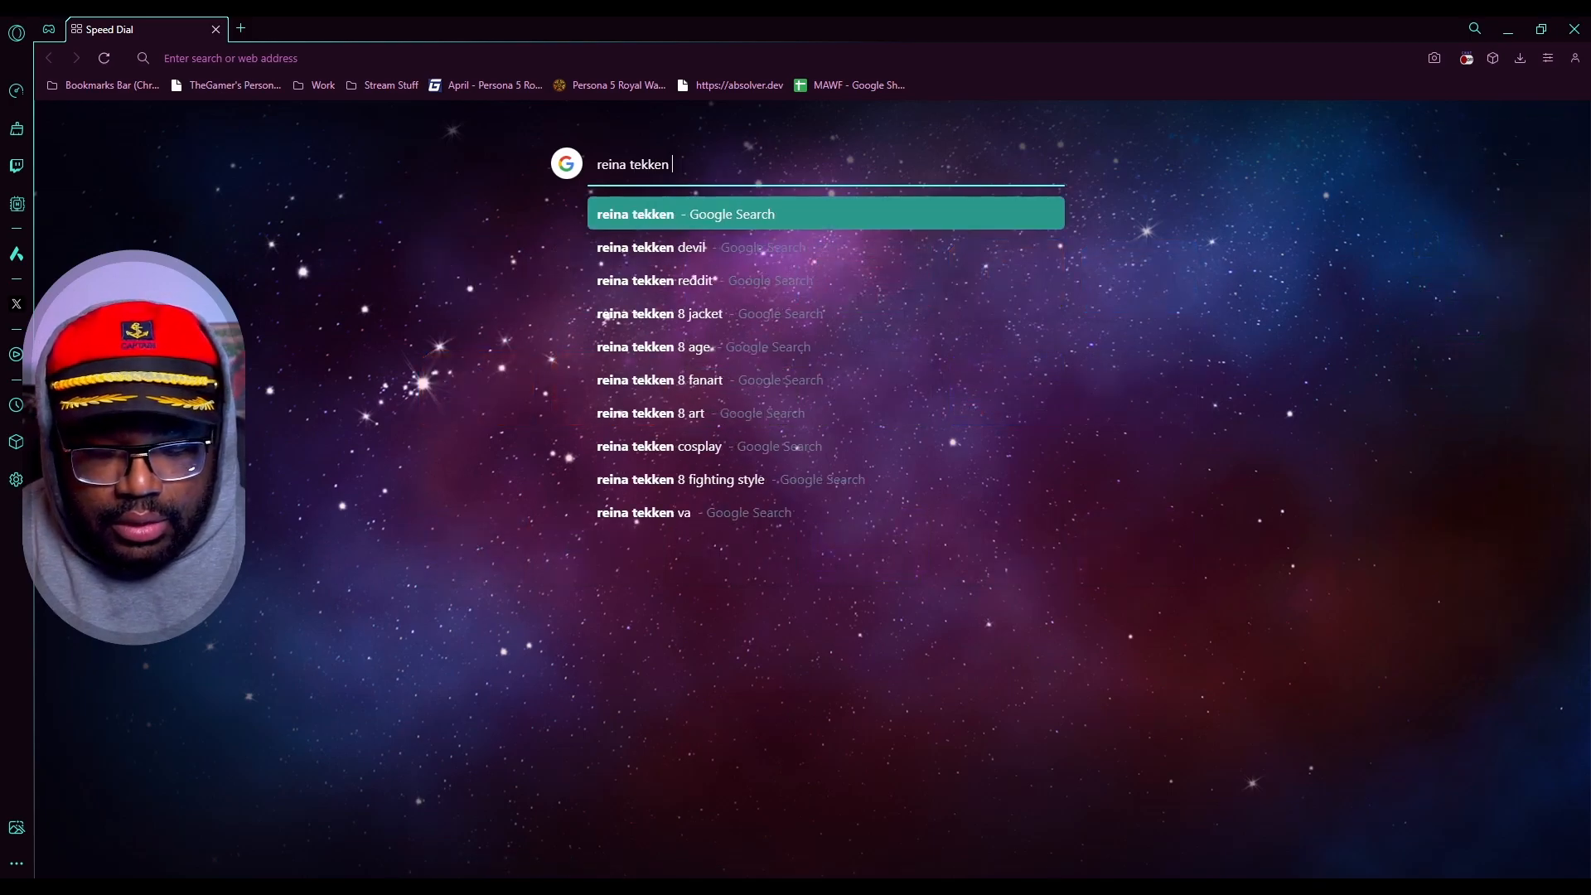
key(Return)
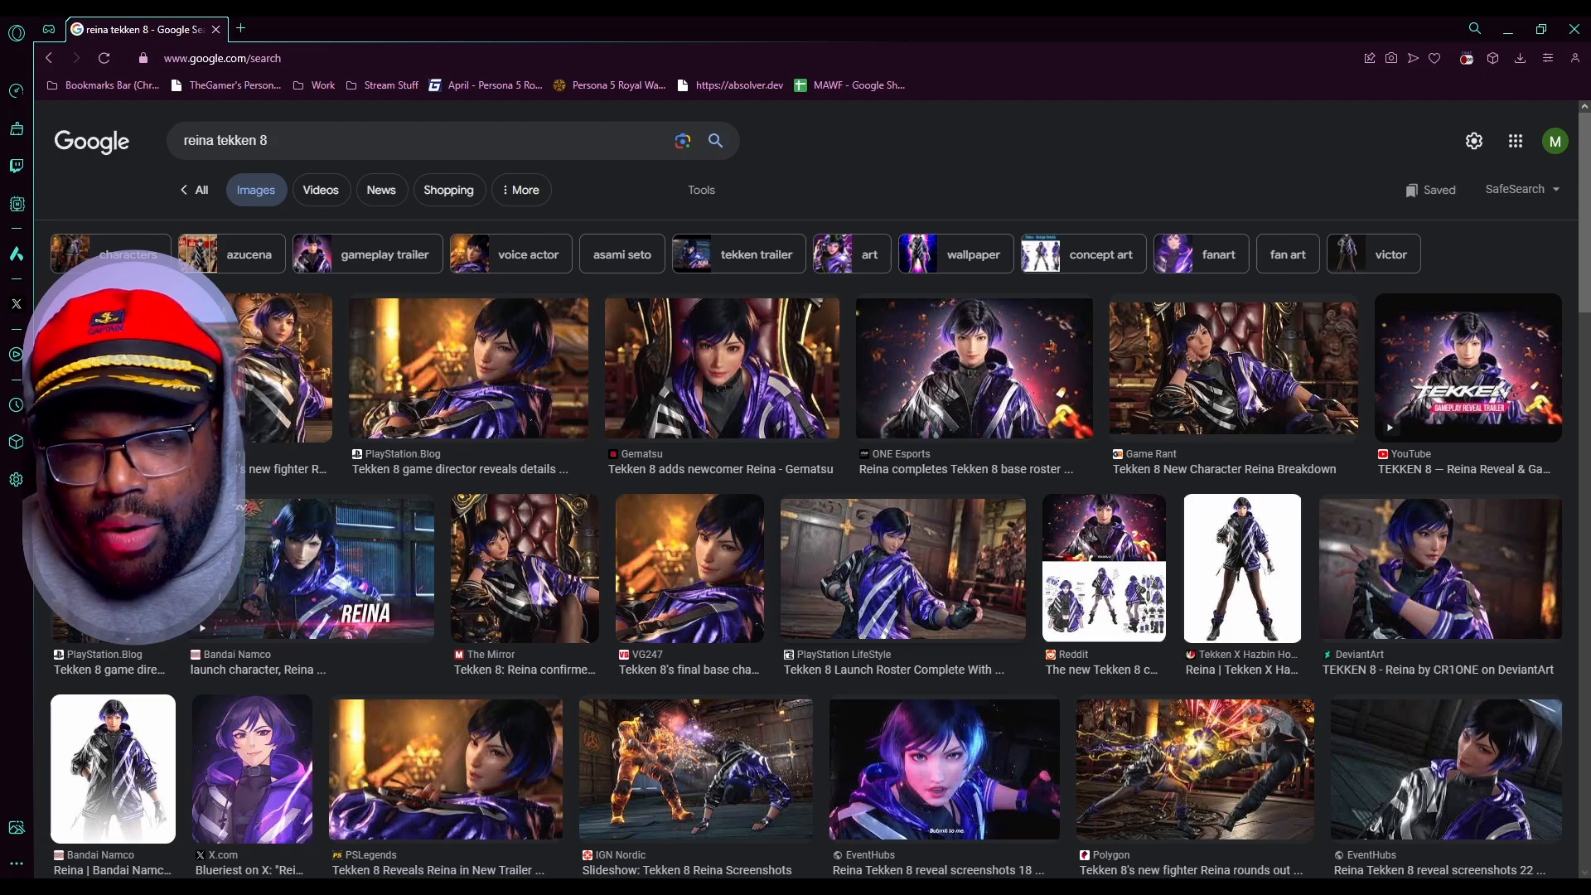
- Close the search tab and review the earlier thumbnail layers by toggling their visibility one by one
key(ctrl+w)
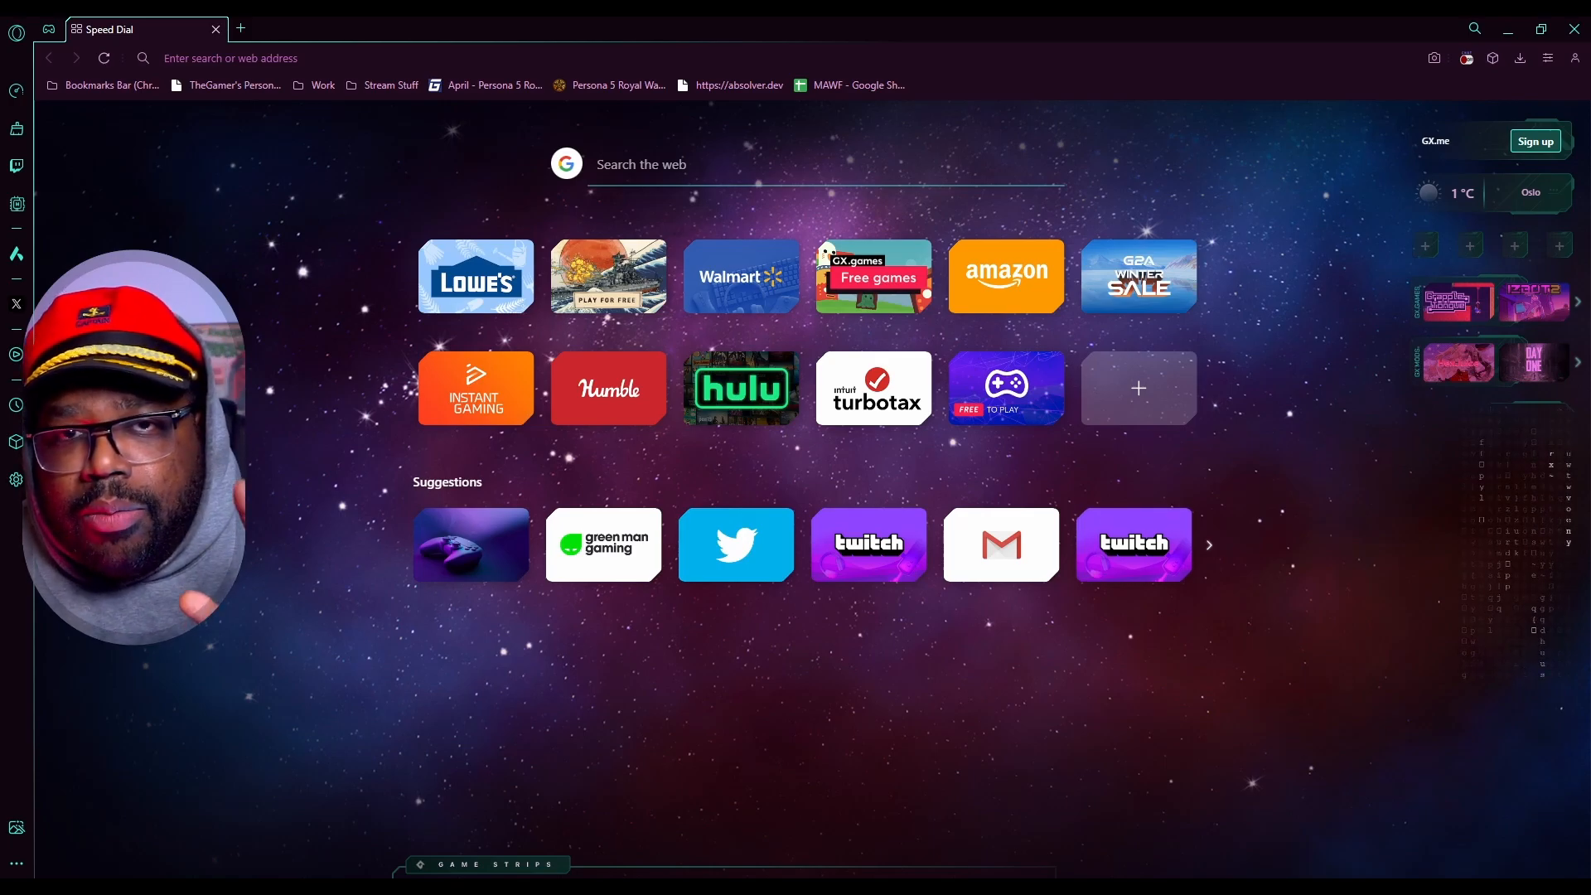
click(231, 58)
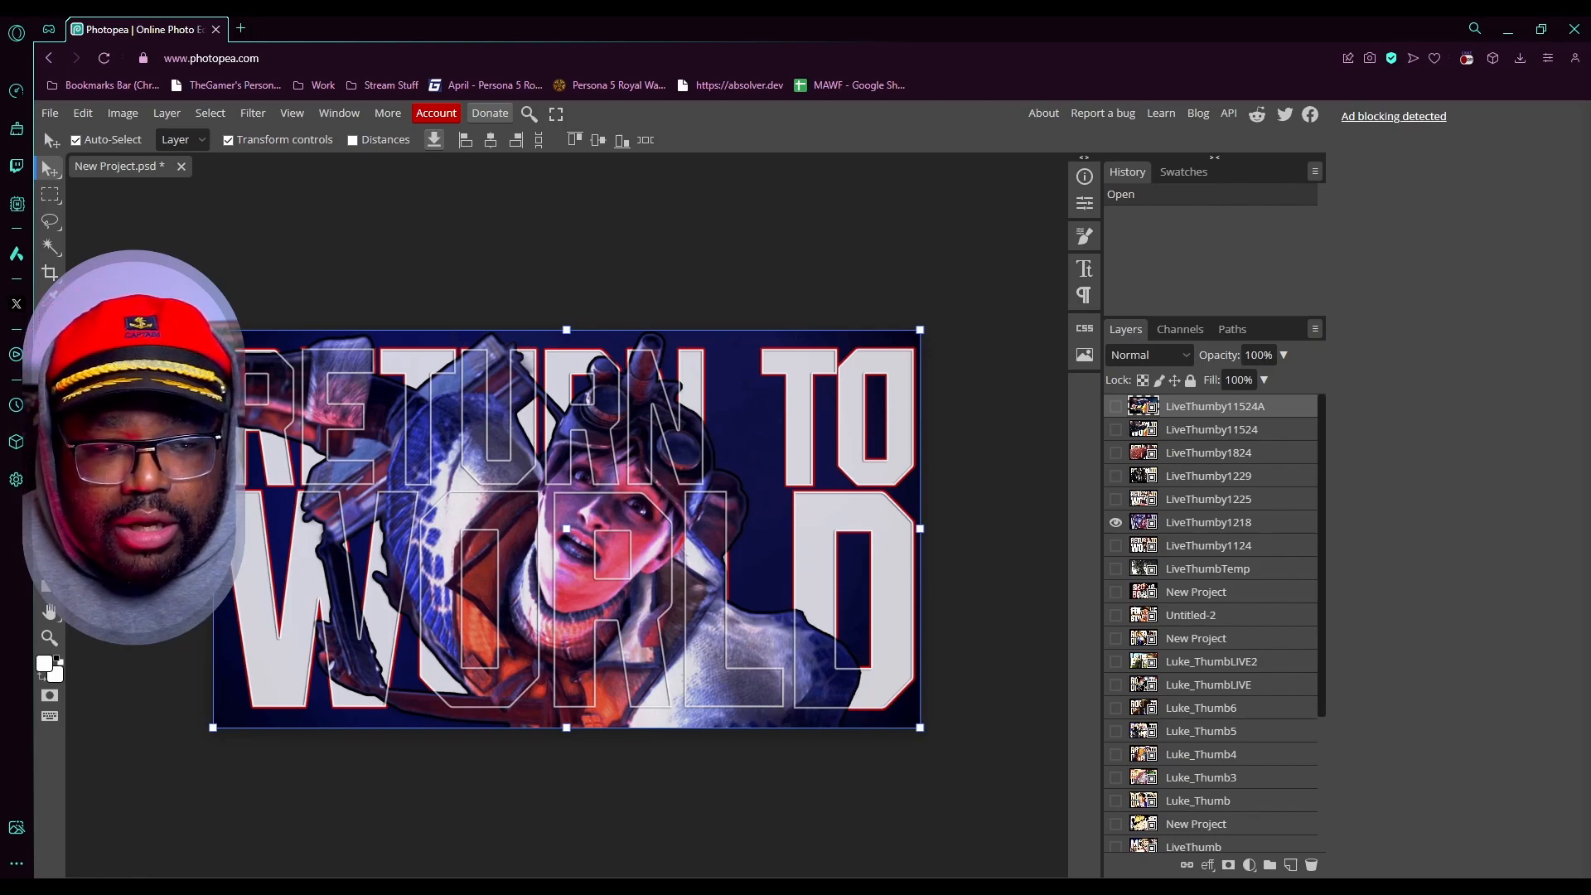
click(1116, 499)
click(1115, 475)
click(1115, 453)
click(1115, 429)
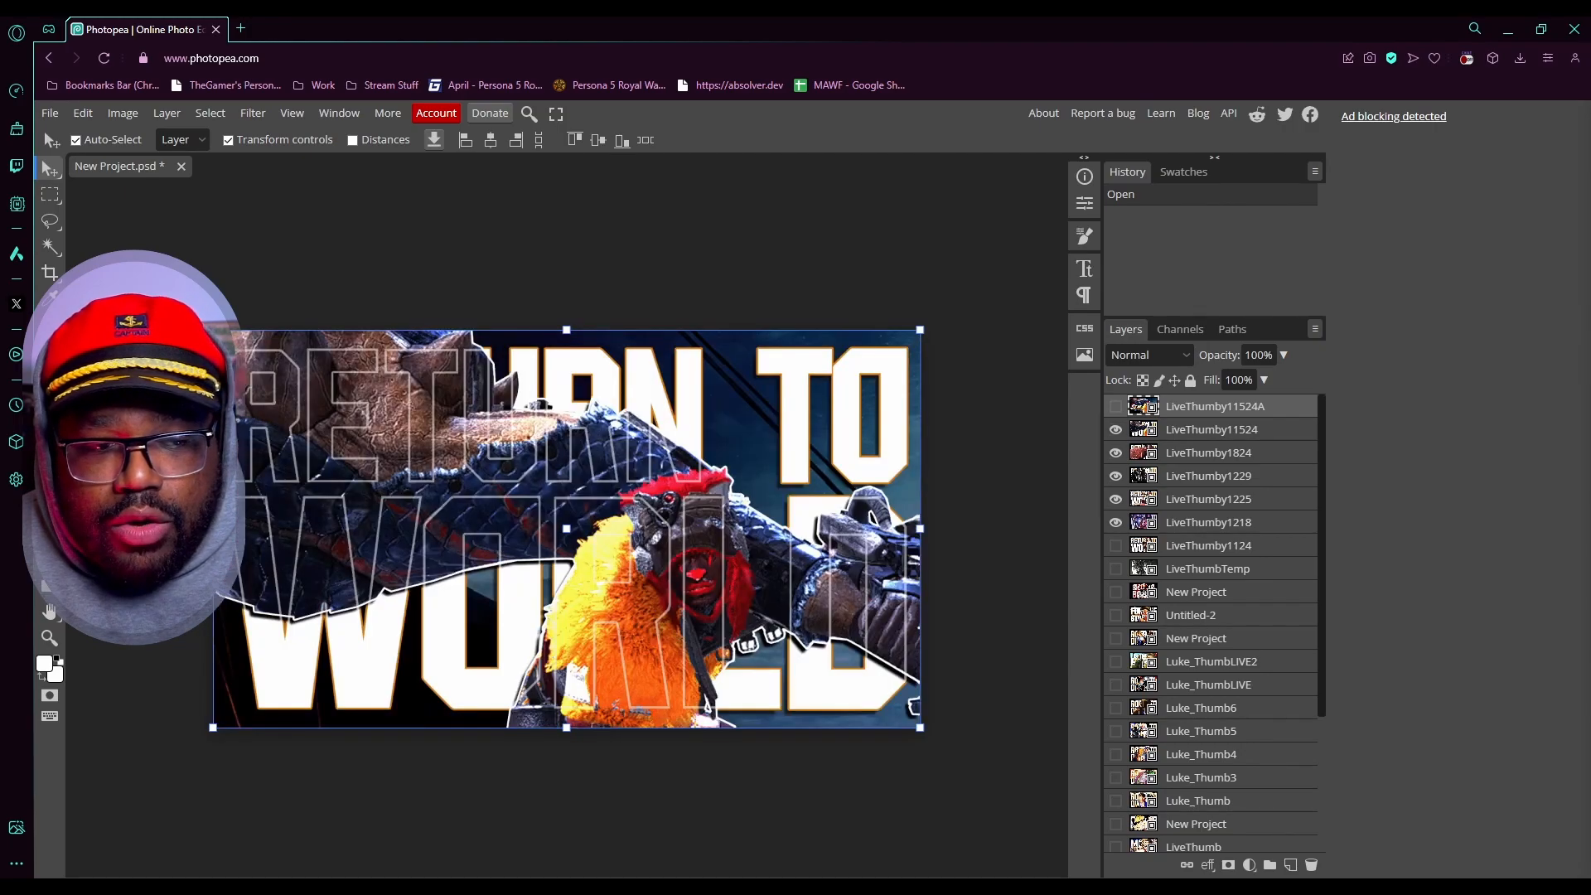
click(1115, 406)
click(1116, 406)
click(1115, 430)
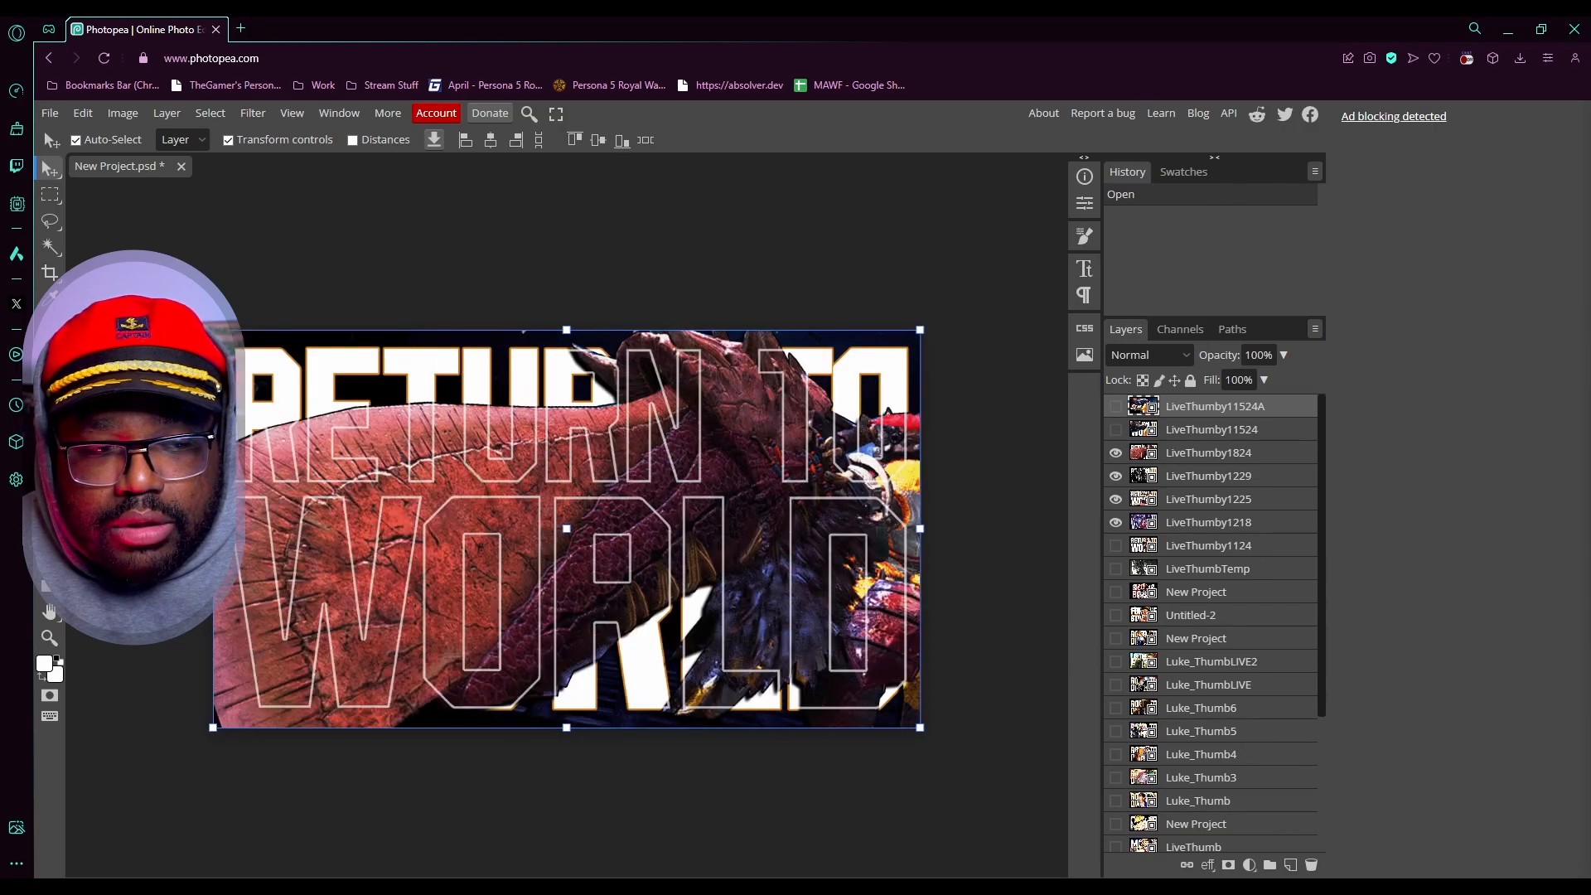
click(1115, 453)
click(1116, 475)
click(1116, 499)
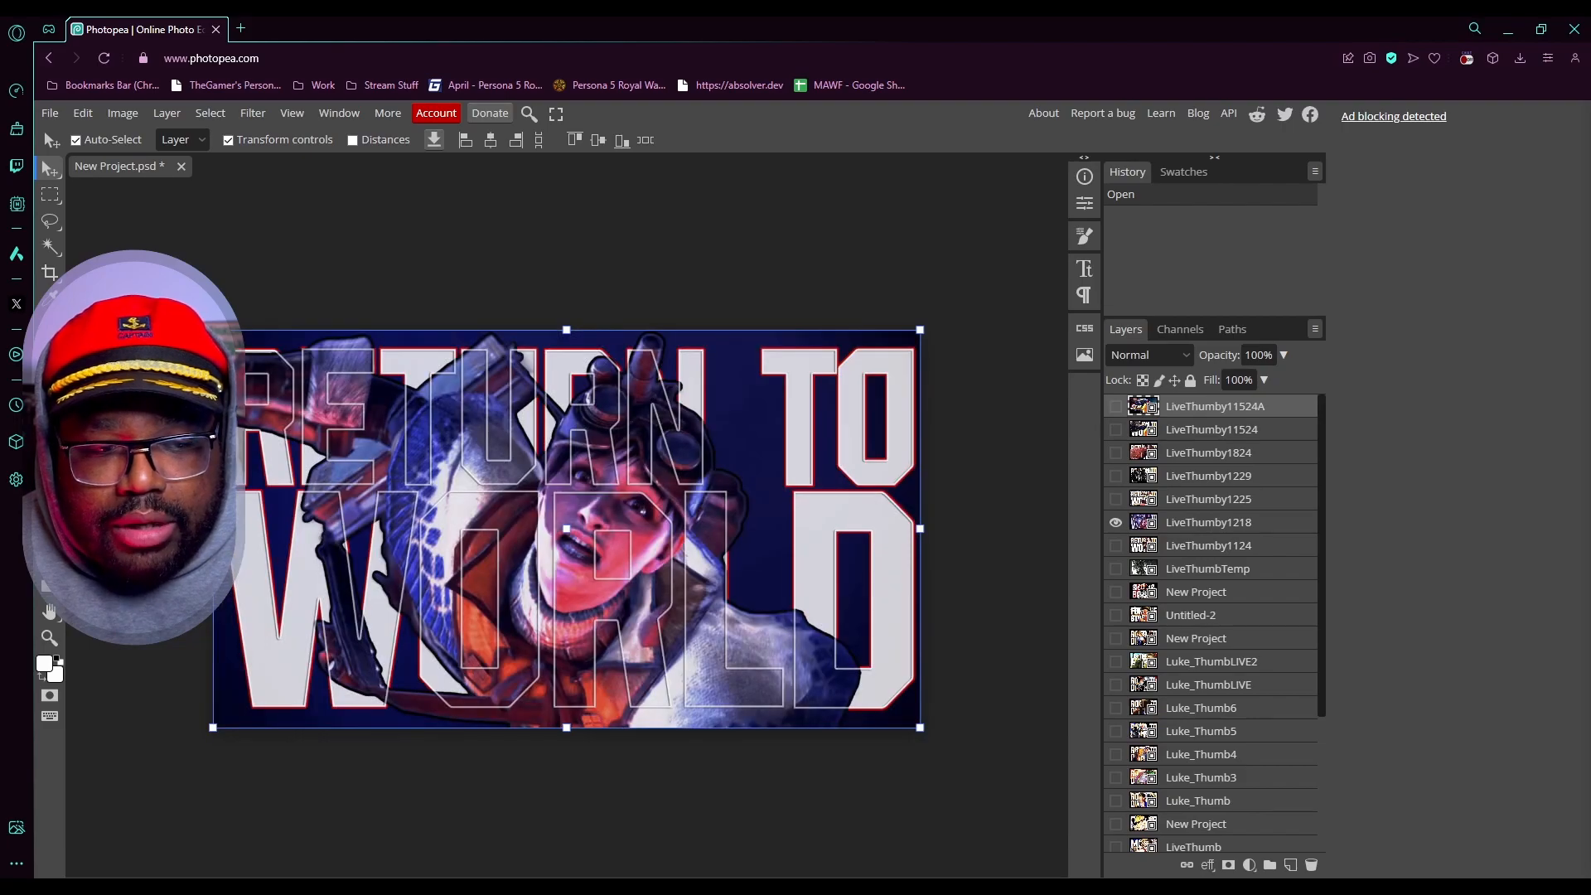
click(1115, 522)
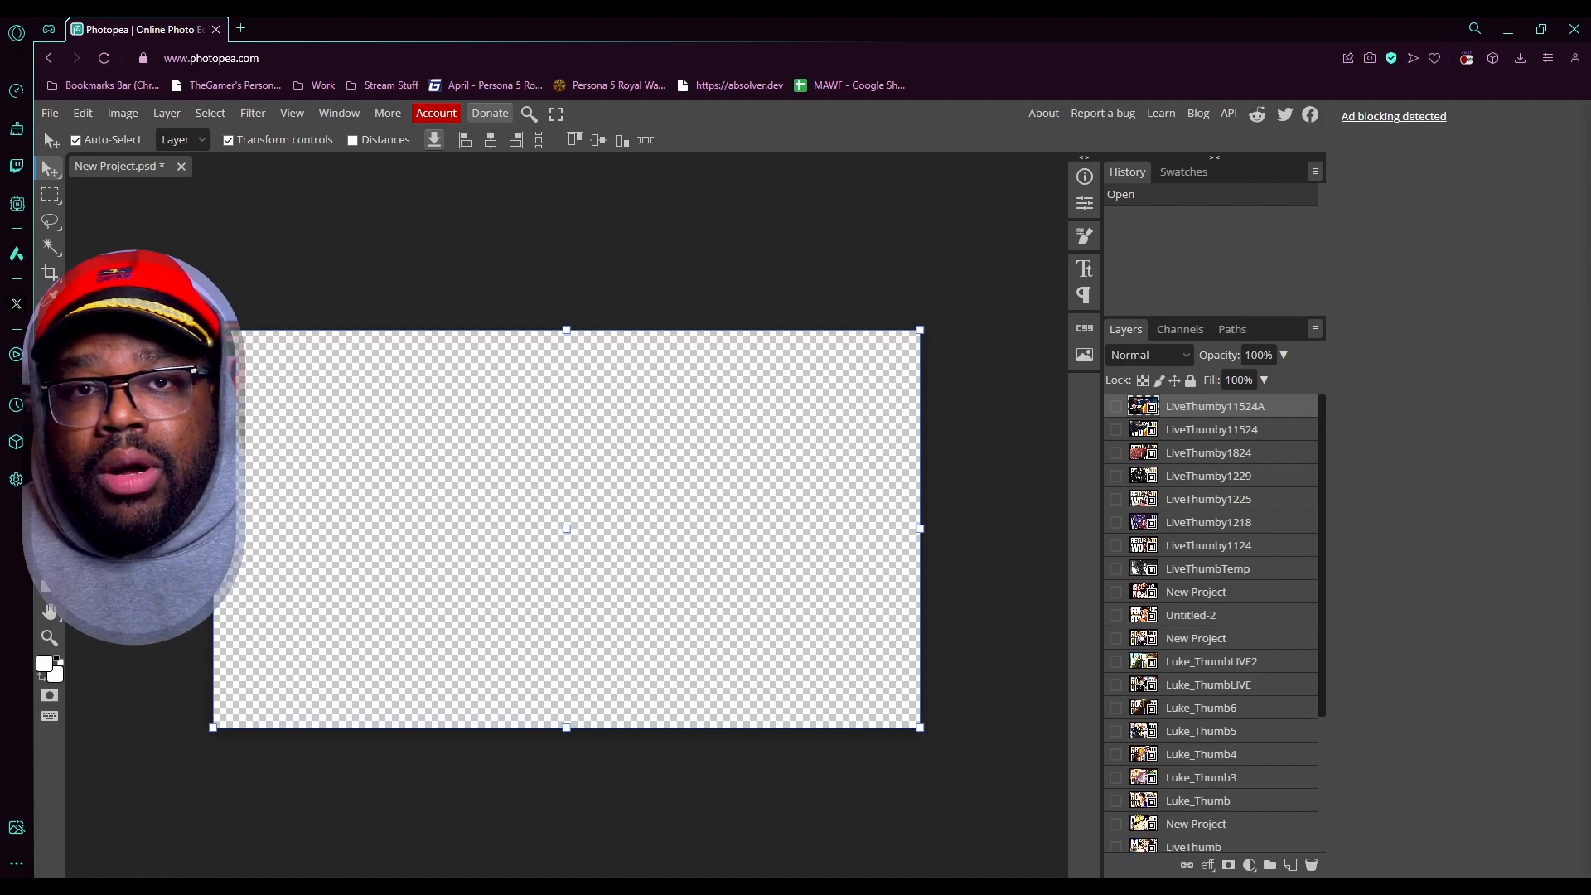
- Create a new 1920 × 1080 px project with the resolution set to 300 DPI
key(ctrl+n)
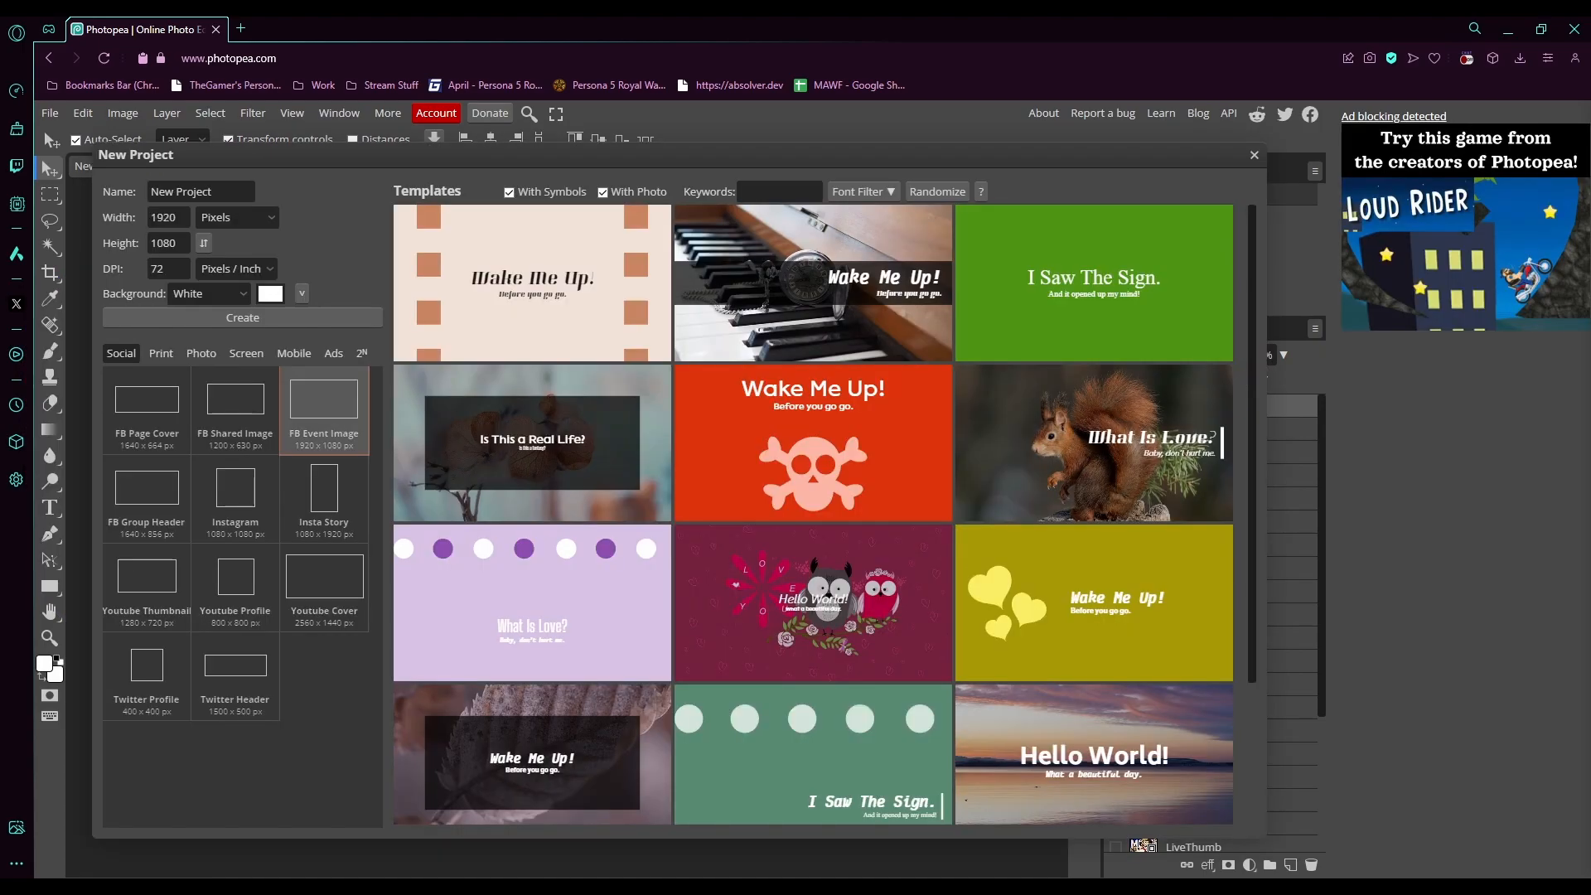
double_click(158, 269)
text(300)
key(Tab)
click(204, 326)
key(Return)
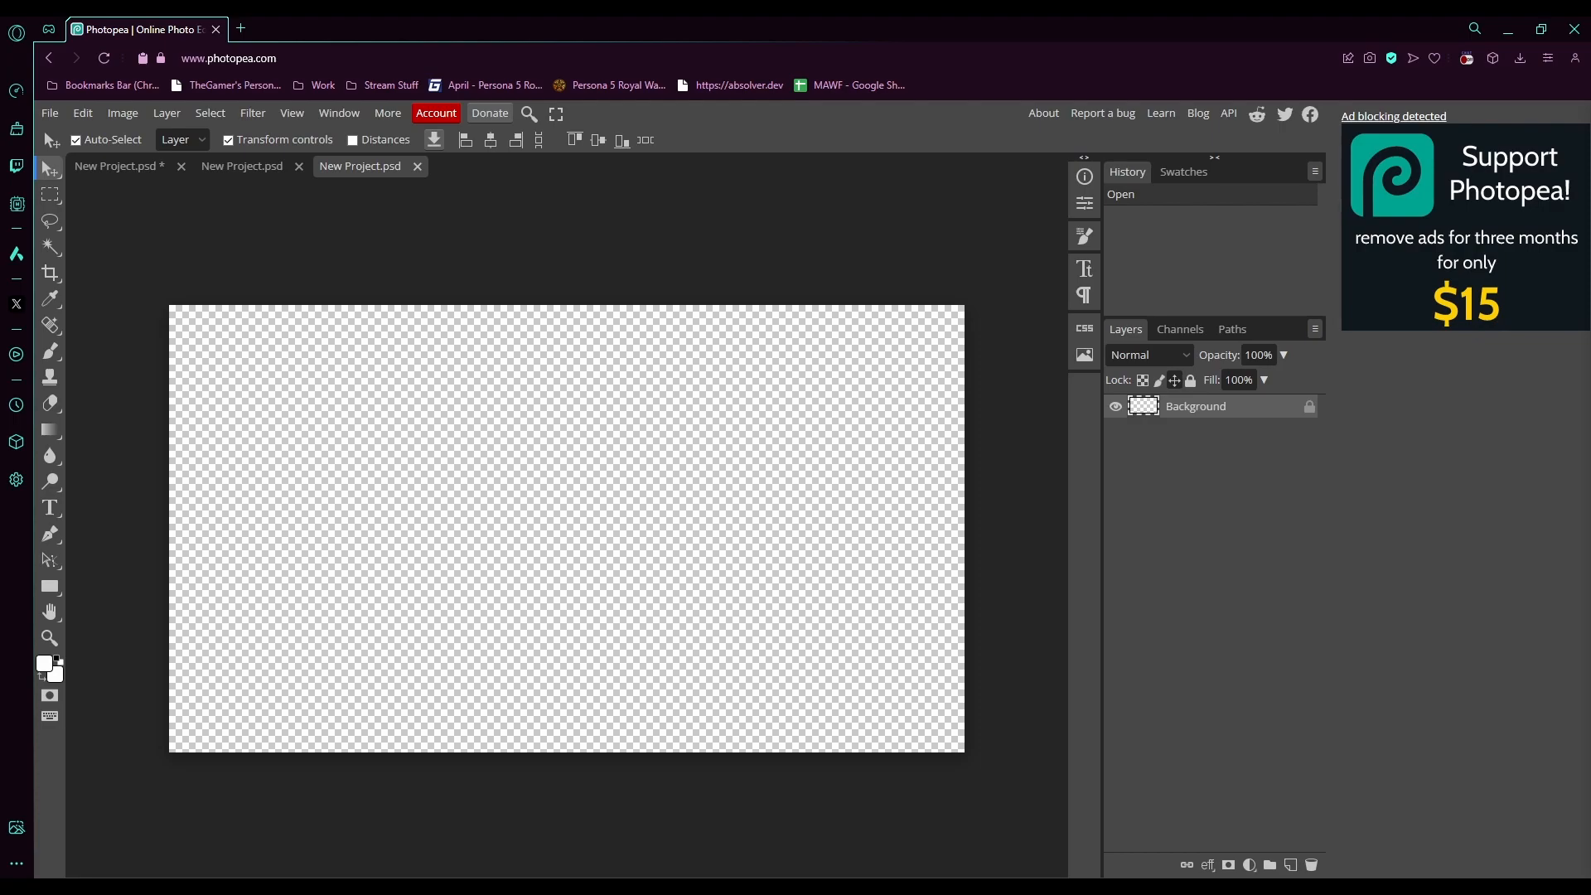
- Open and place the Reina images into the new project, then hide the unneeded image layers
click(49, 112)
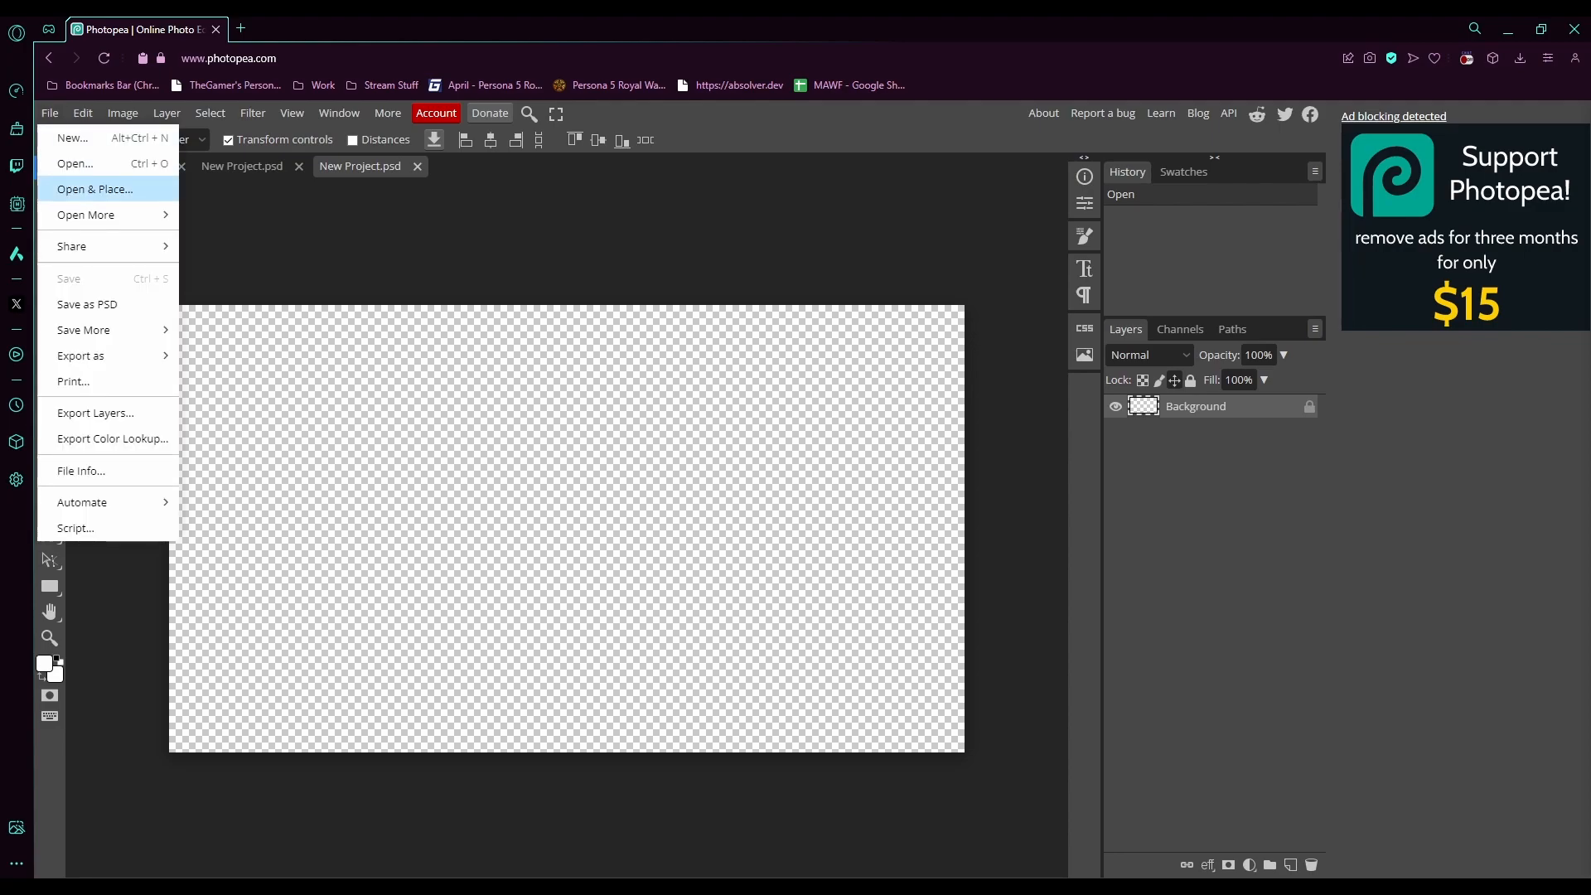
click(95, 190)
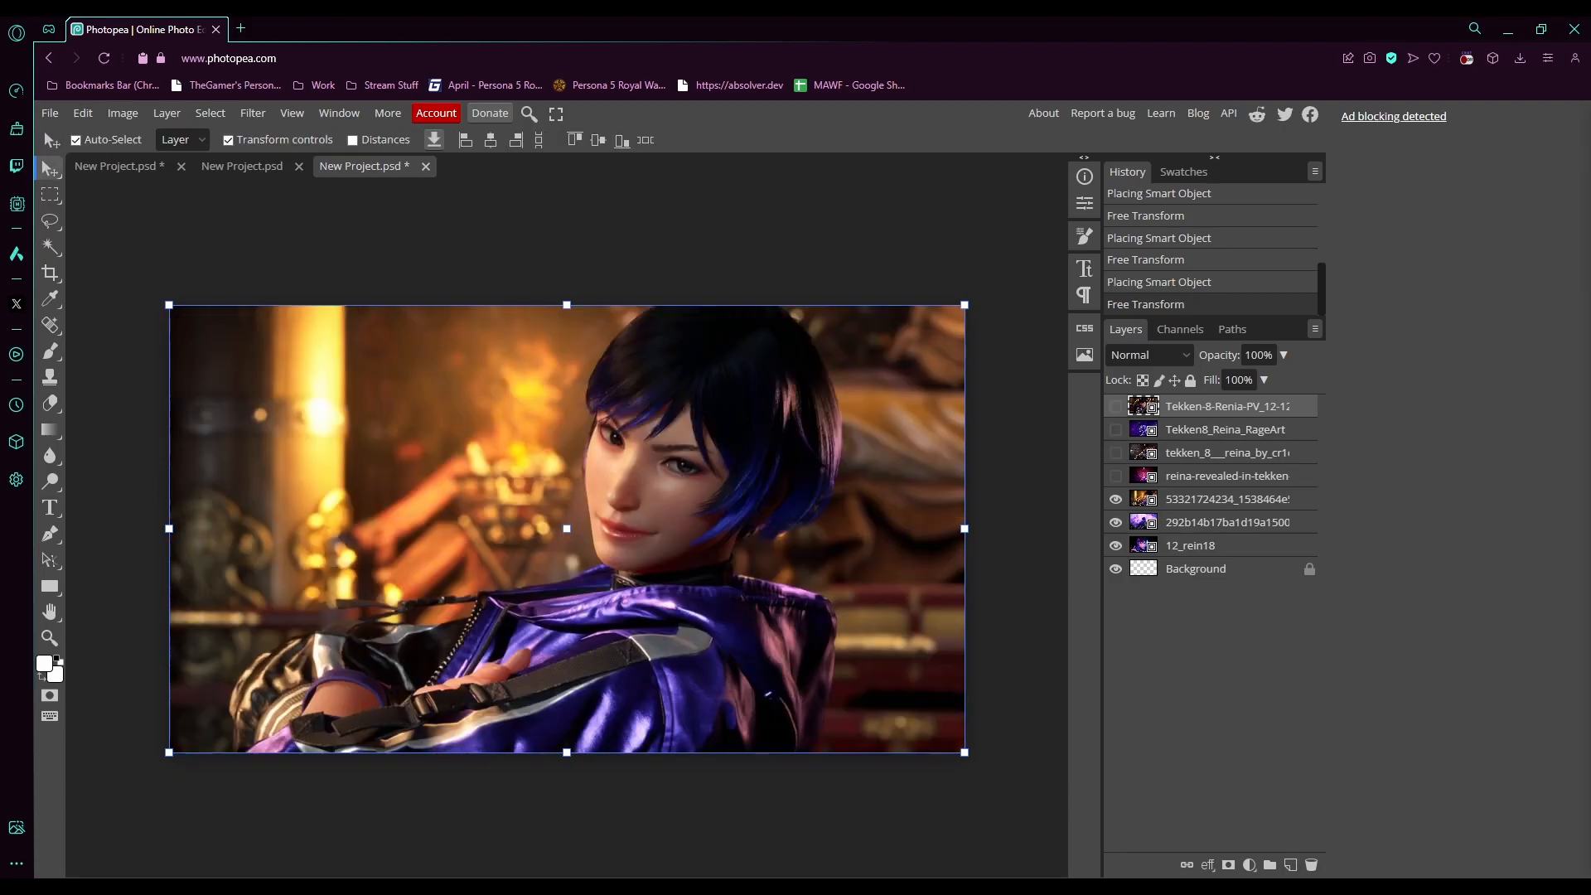
click(1116, 523)
click(1117, 546)
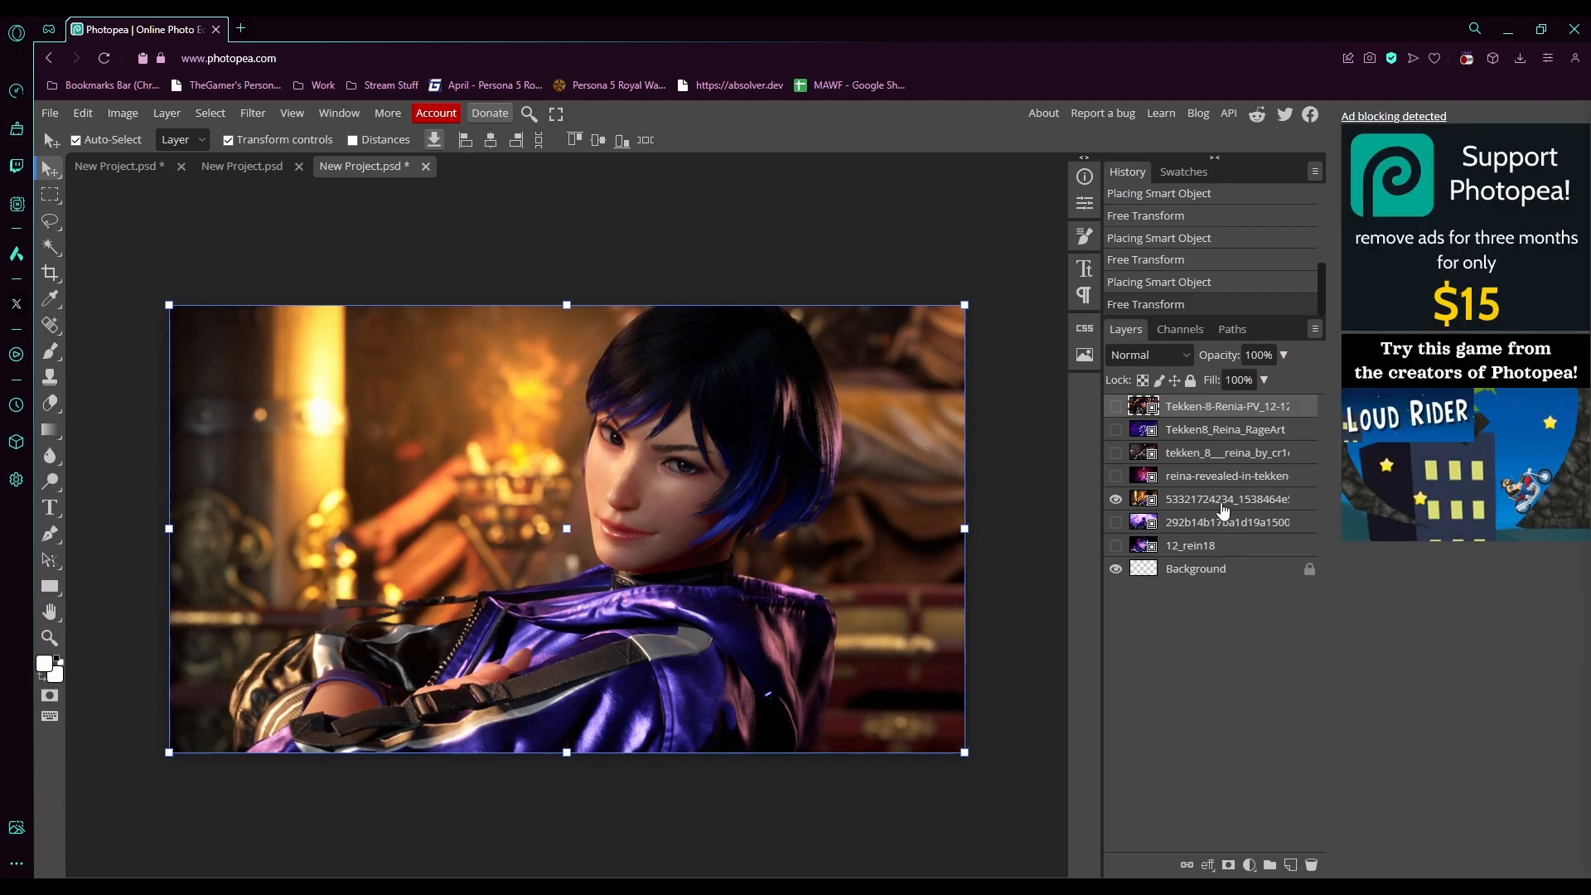
drag(1228, 506, 1290, 866)
right_click(1190, 531)
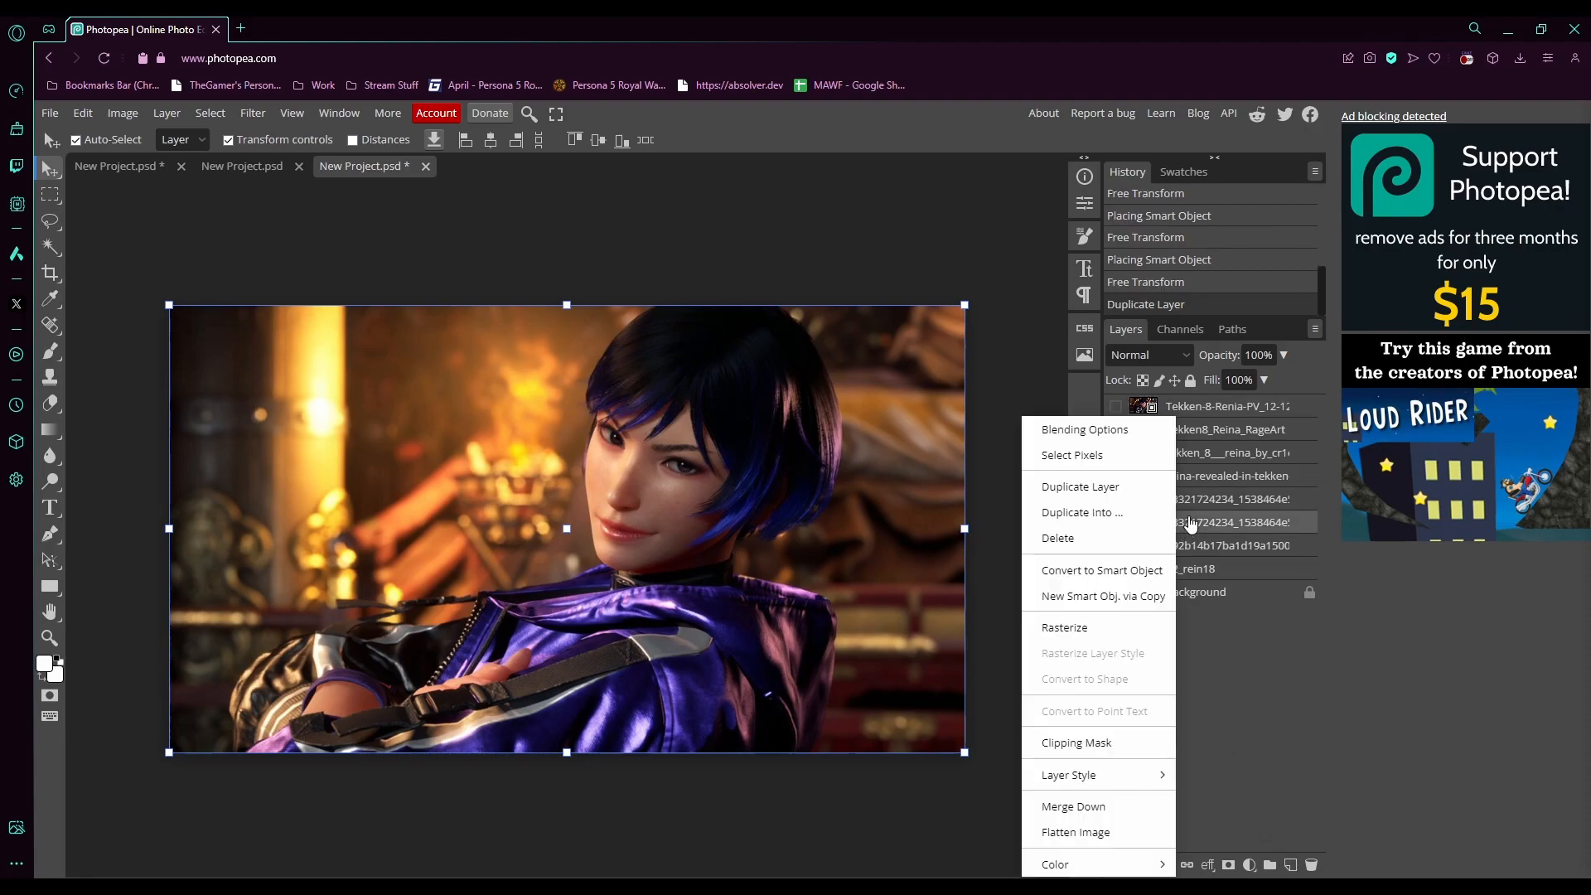
click(1281, 698)
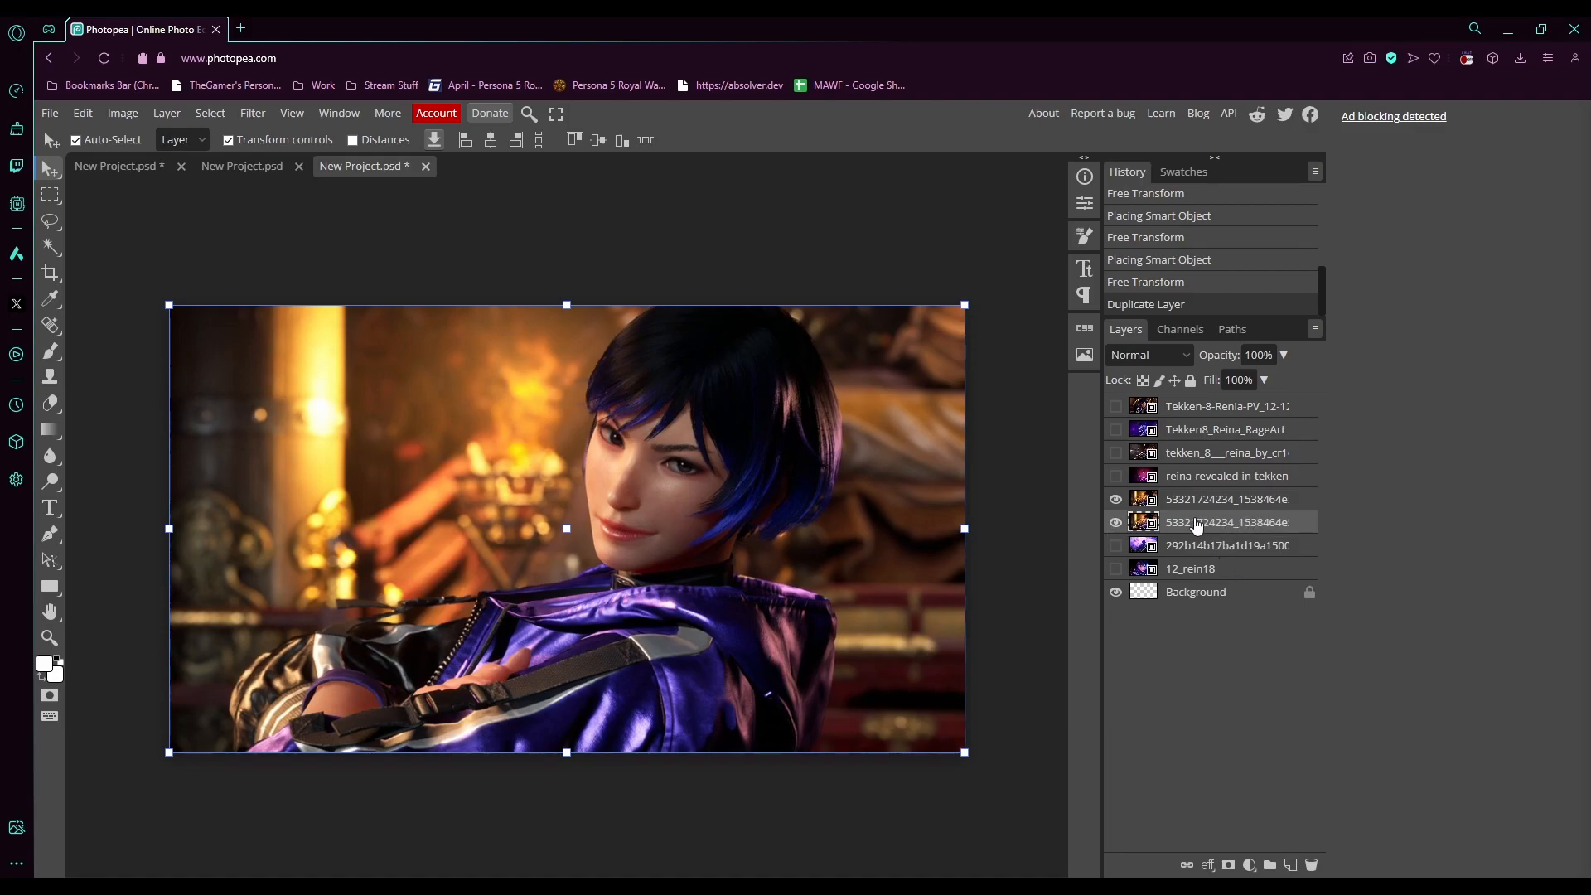
click(1116, 526)
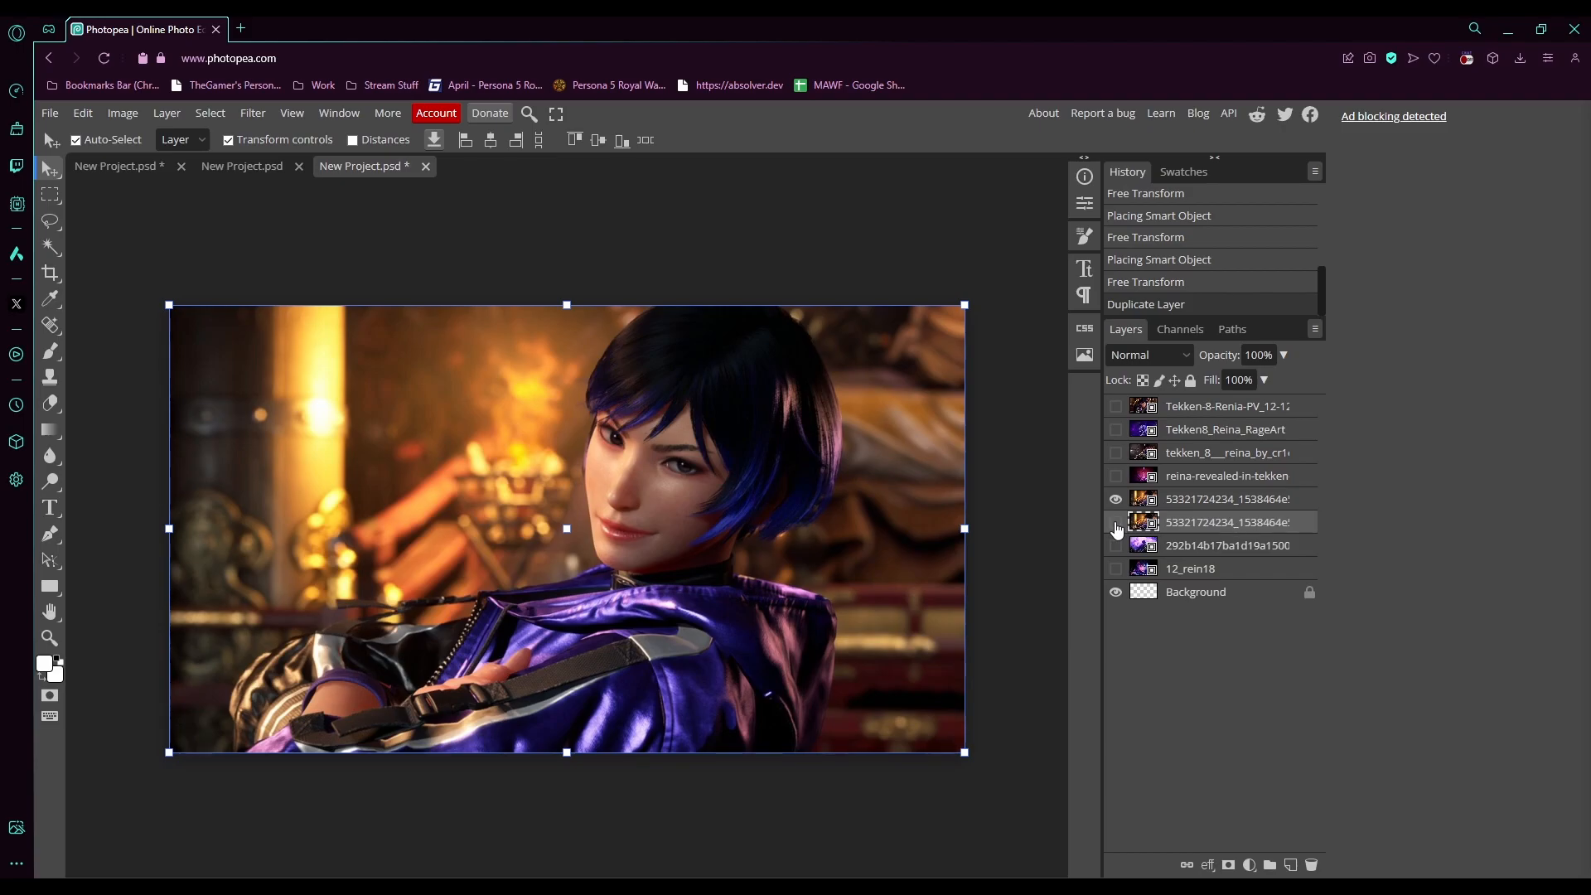
click(1192, 502)
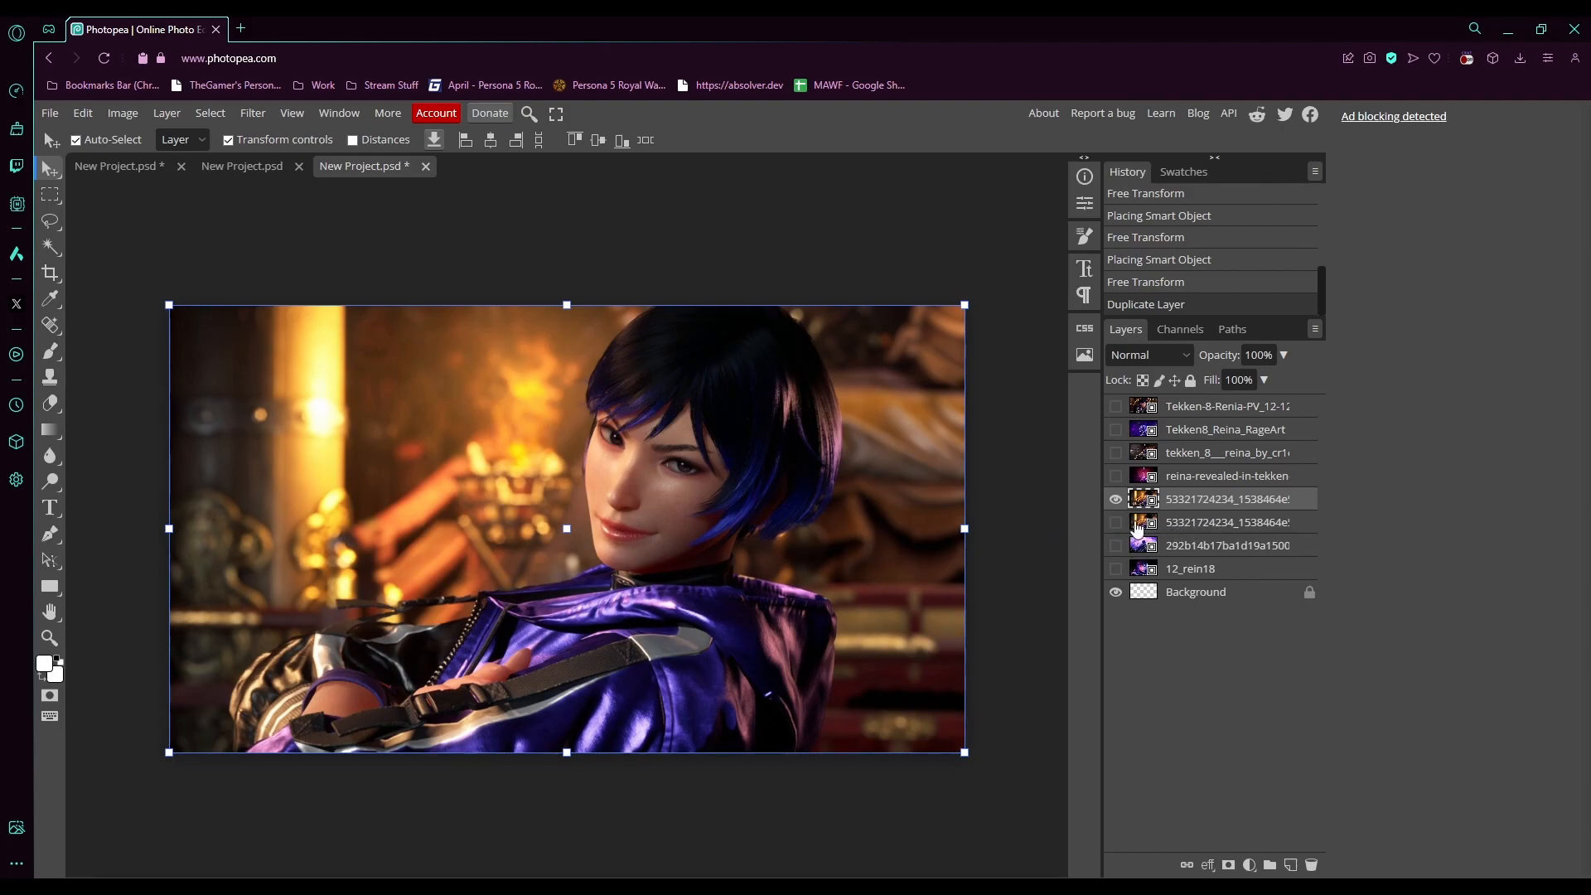
- Select the subject in the Reina photo and paste it onto its own new layer
click(208, 113)
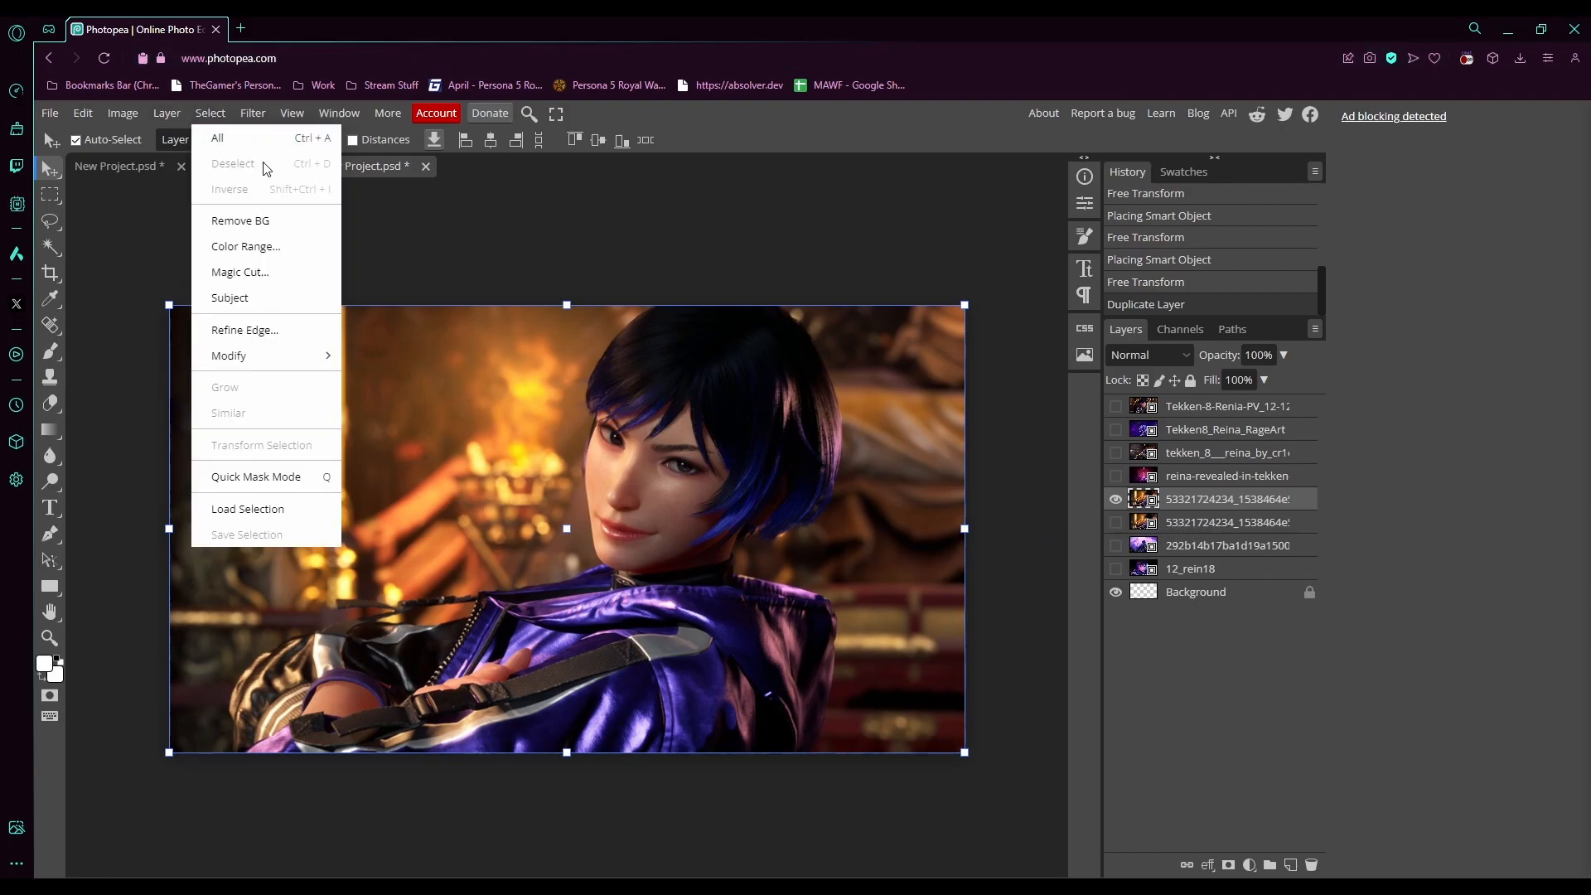
click(255, 296)
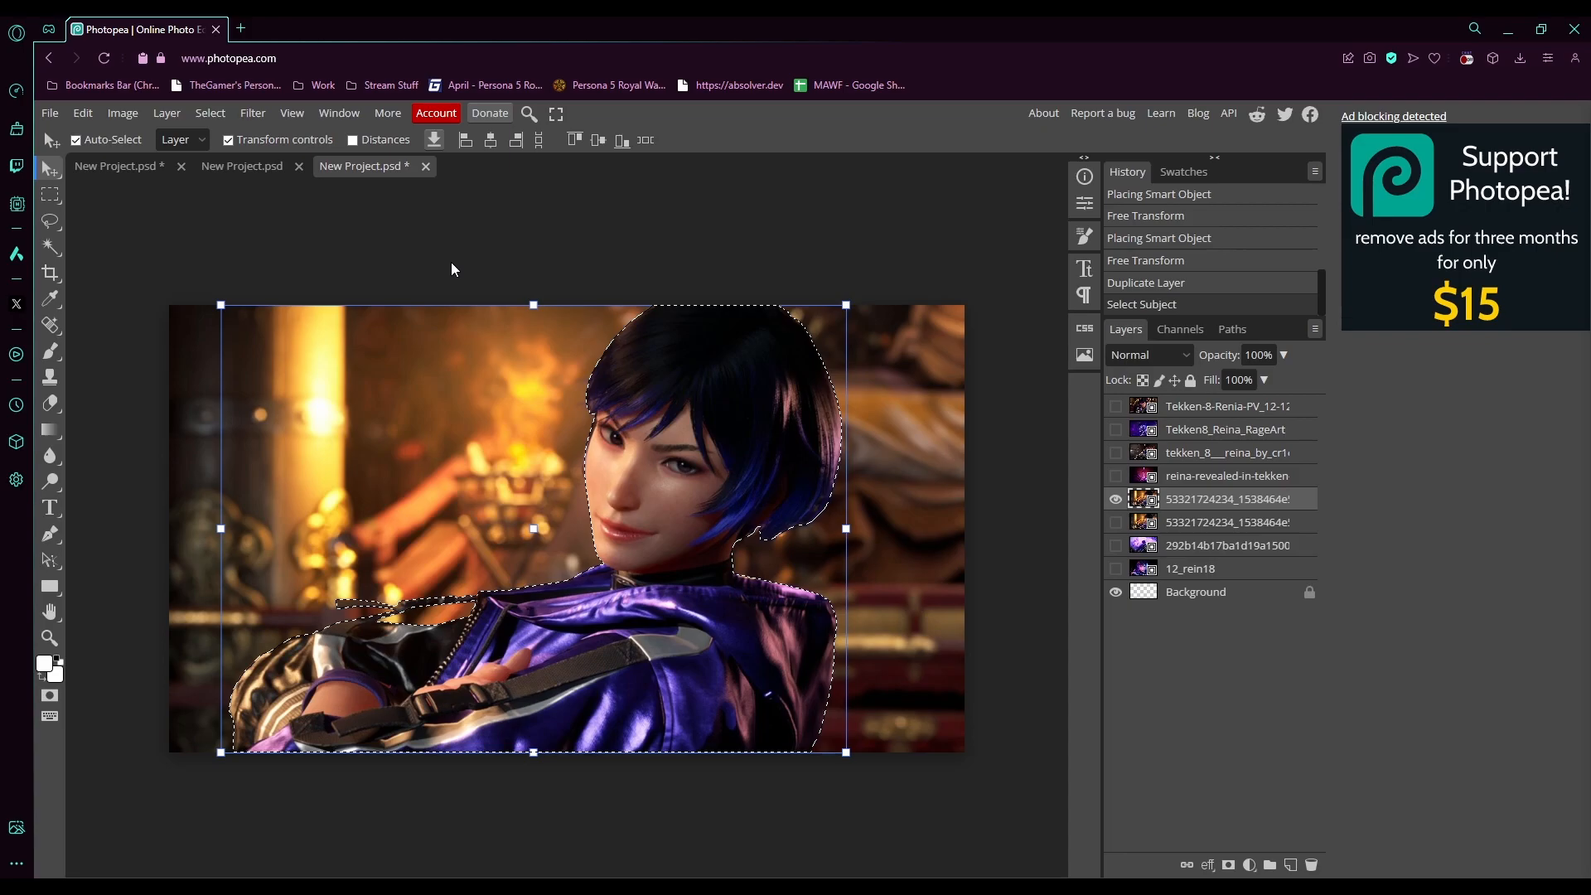
key(ctrl+v)
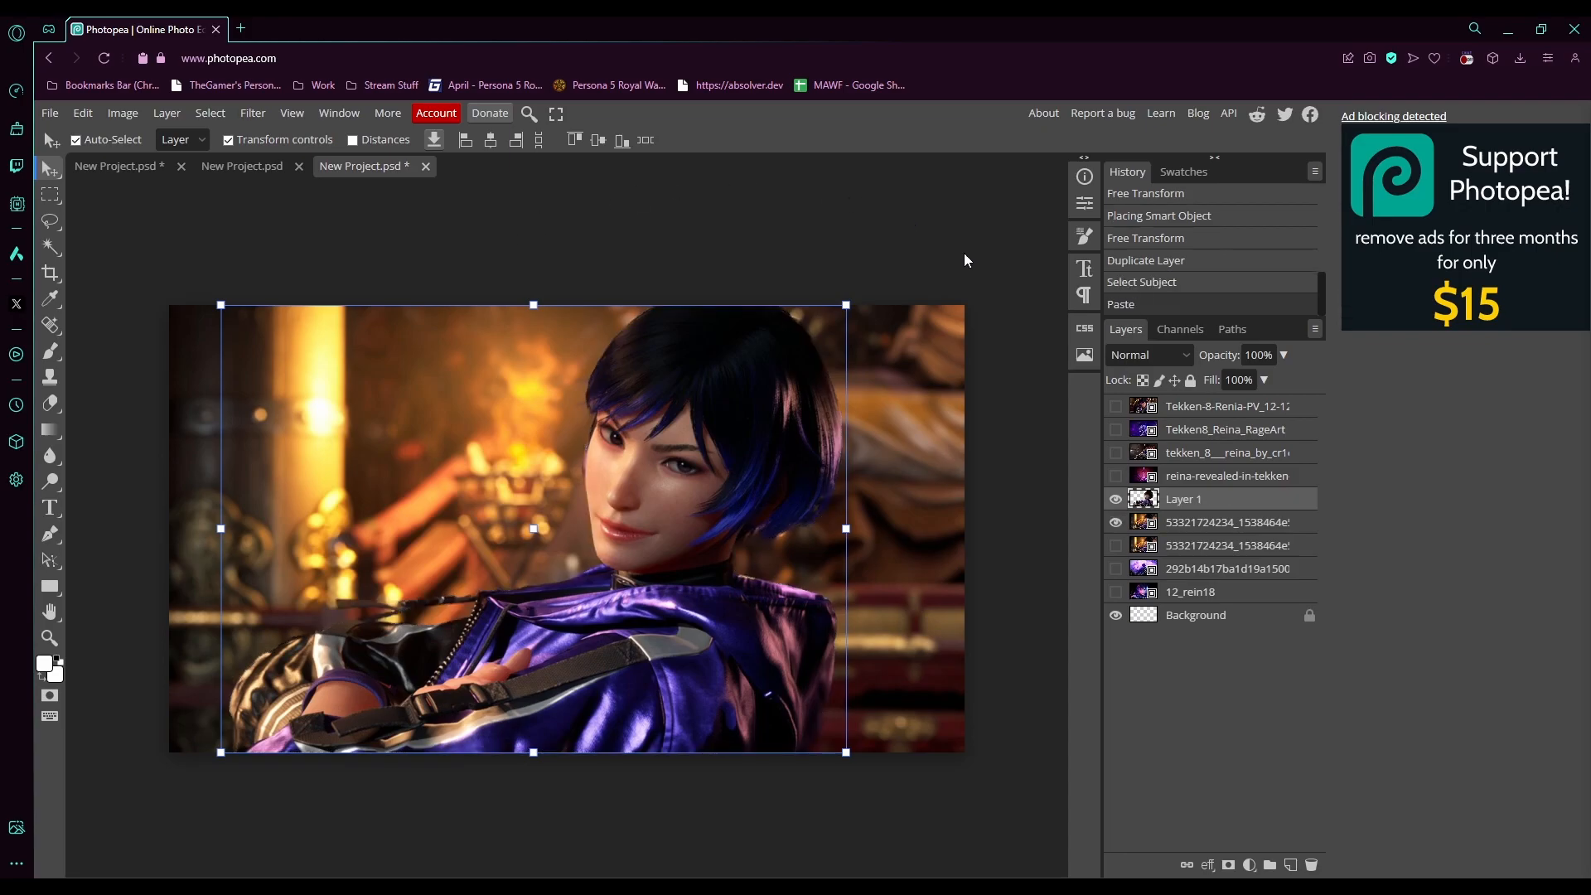
- Compare the cutout by toggling the photo beneath it, then delete the duplicate photo layer
click(1115, 522)
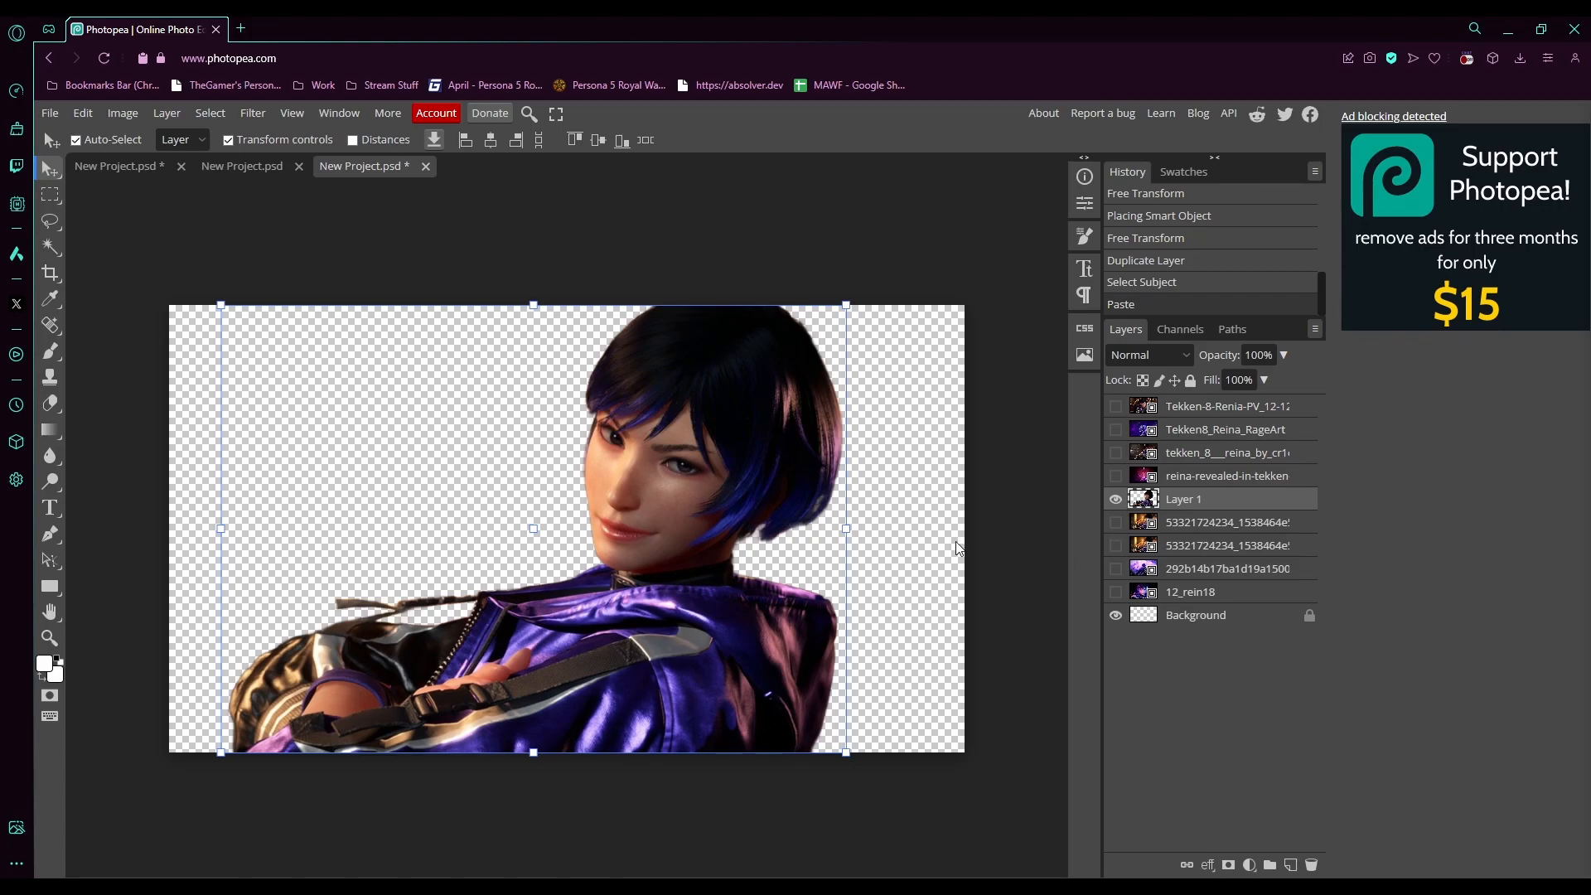
click(1115, 522)
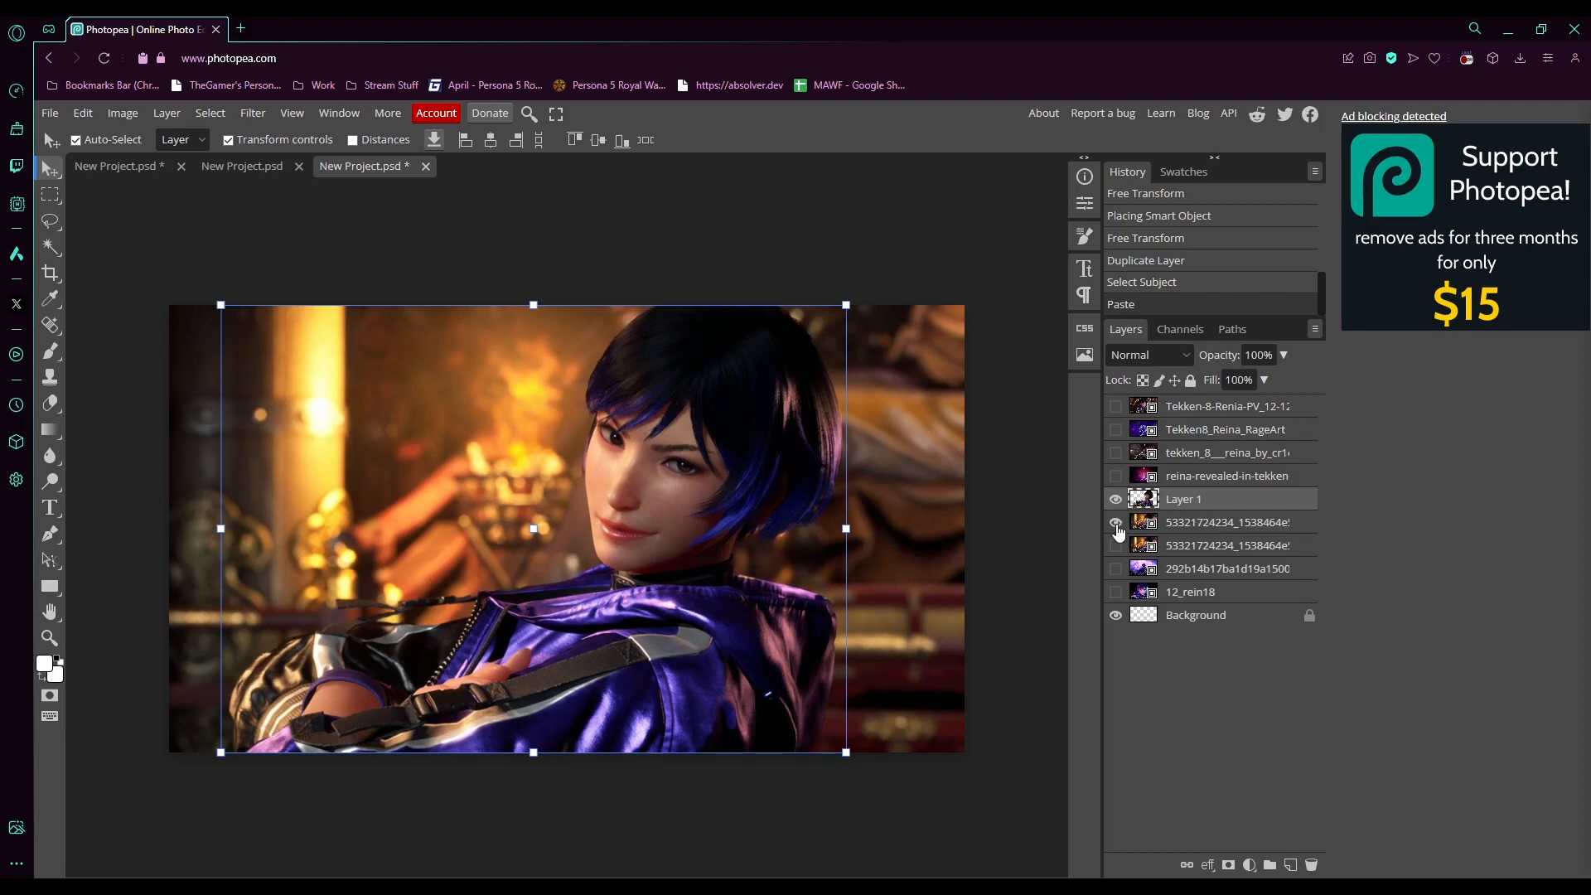
click(1116, 524)
click(1206, 526)
right_click(1206, 531)
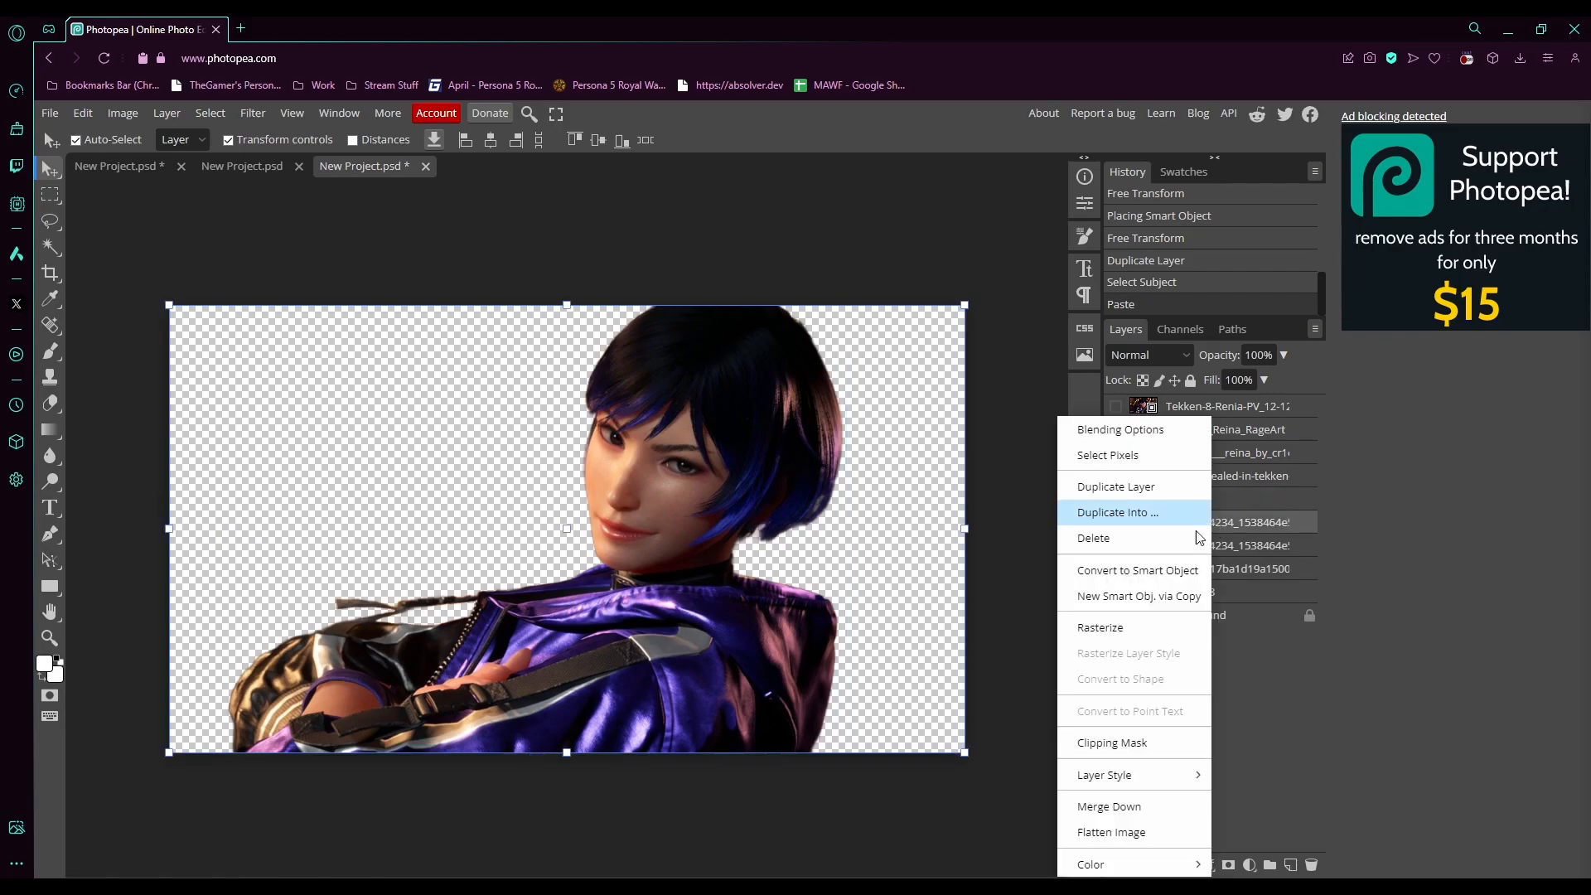
click(1120, 534)
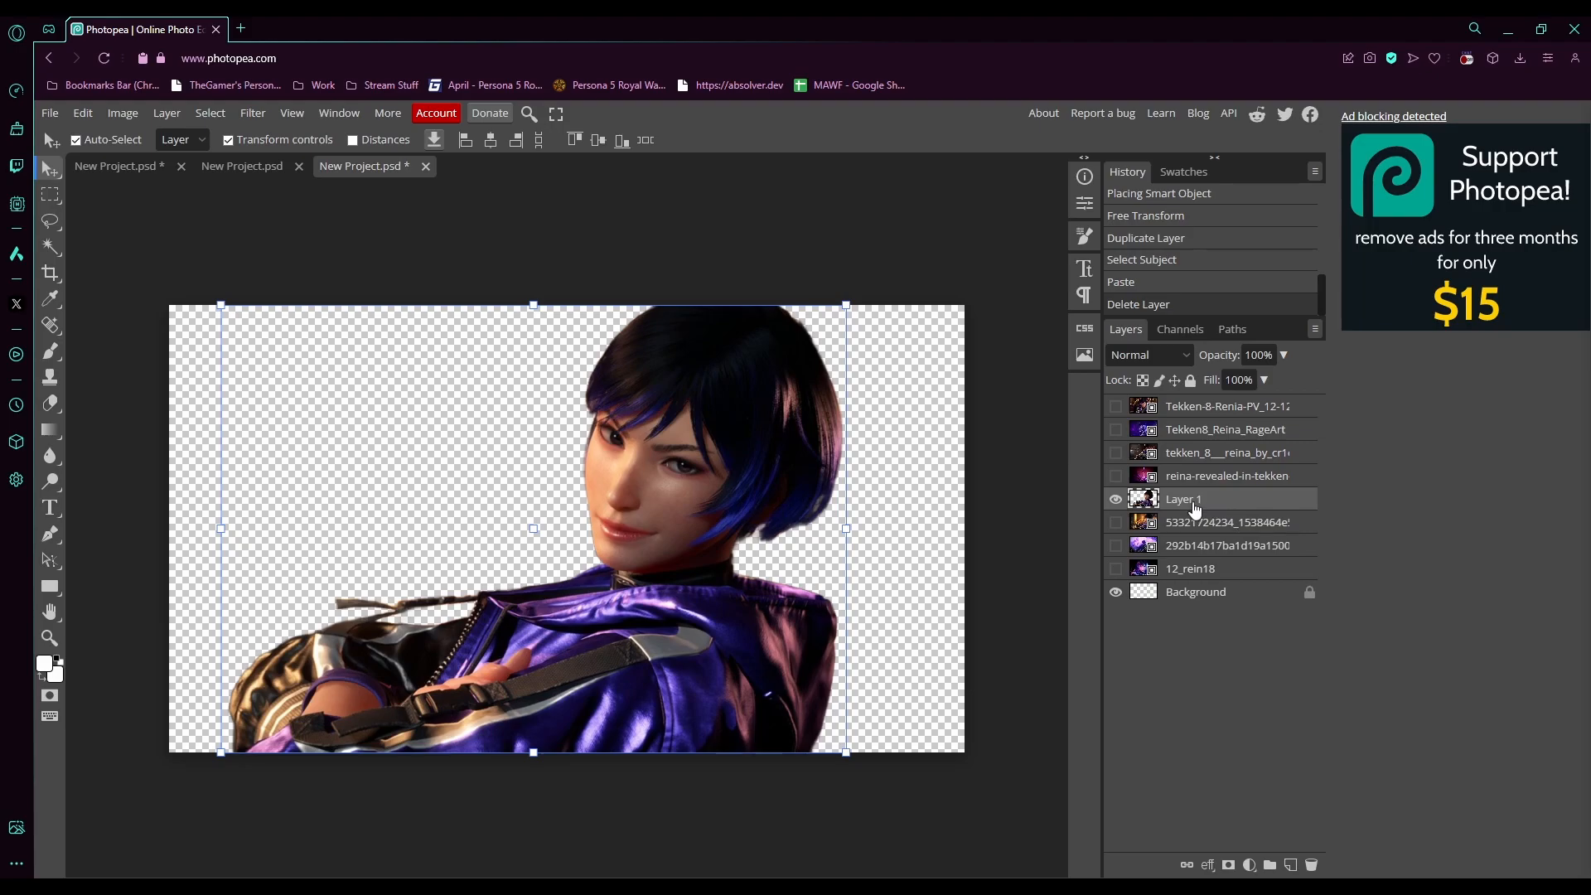
- Toggle the photo and cutout layers' visibility to compare the cutout against the background
click(1116, 523)
click(1117, 523)
click(1116, 523)
click(1116, 522)
click(1116, 523)
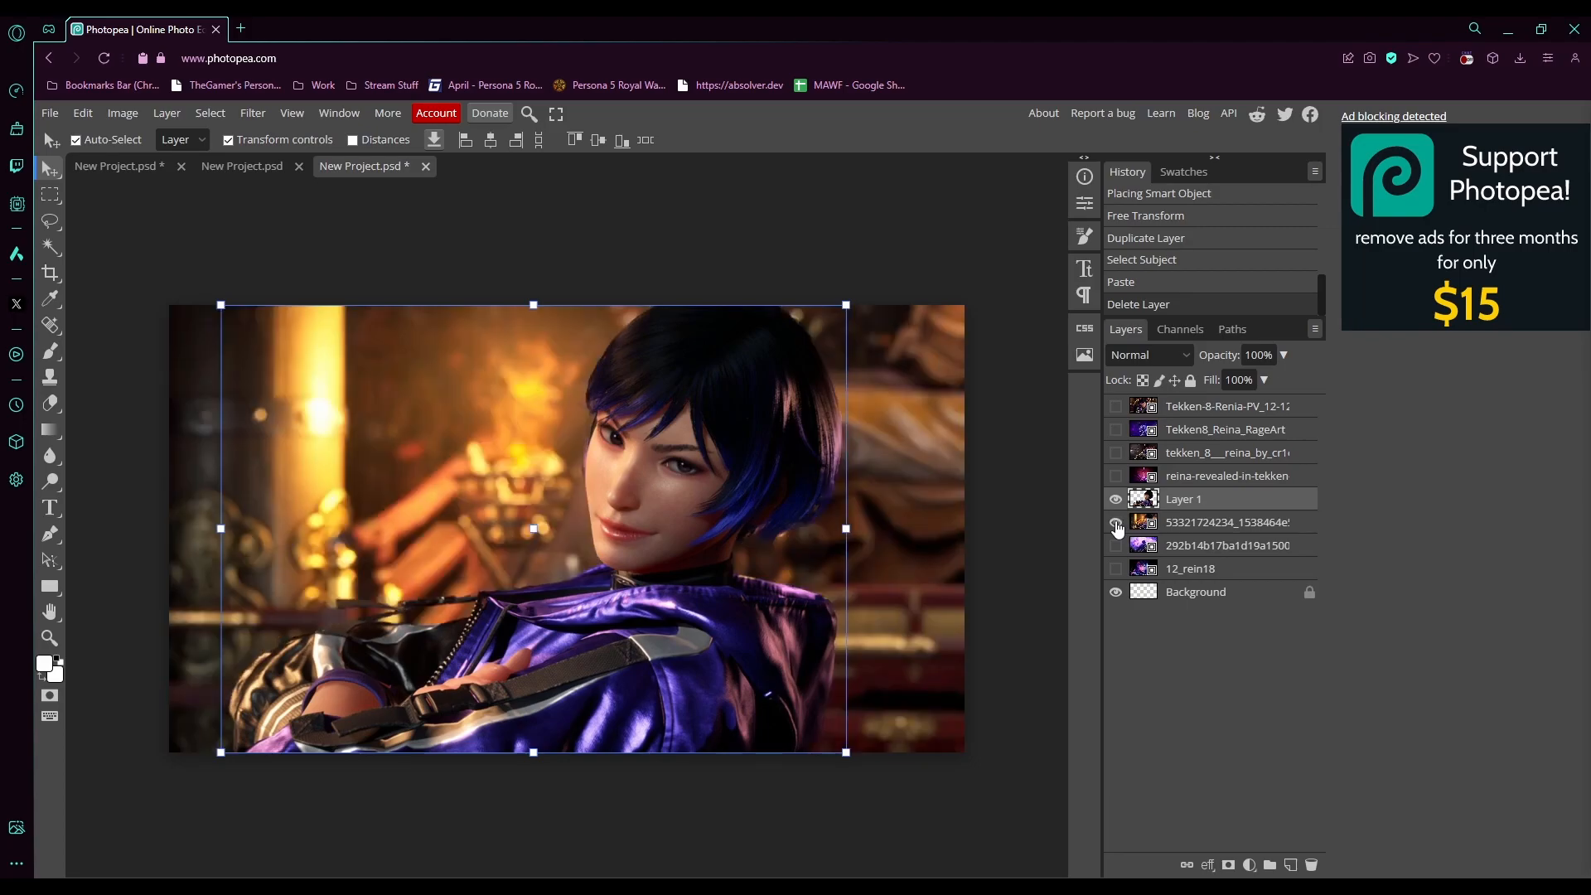
click(1116, 499)
click(1116, 500)
click(1117, 523)
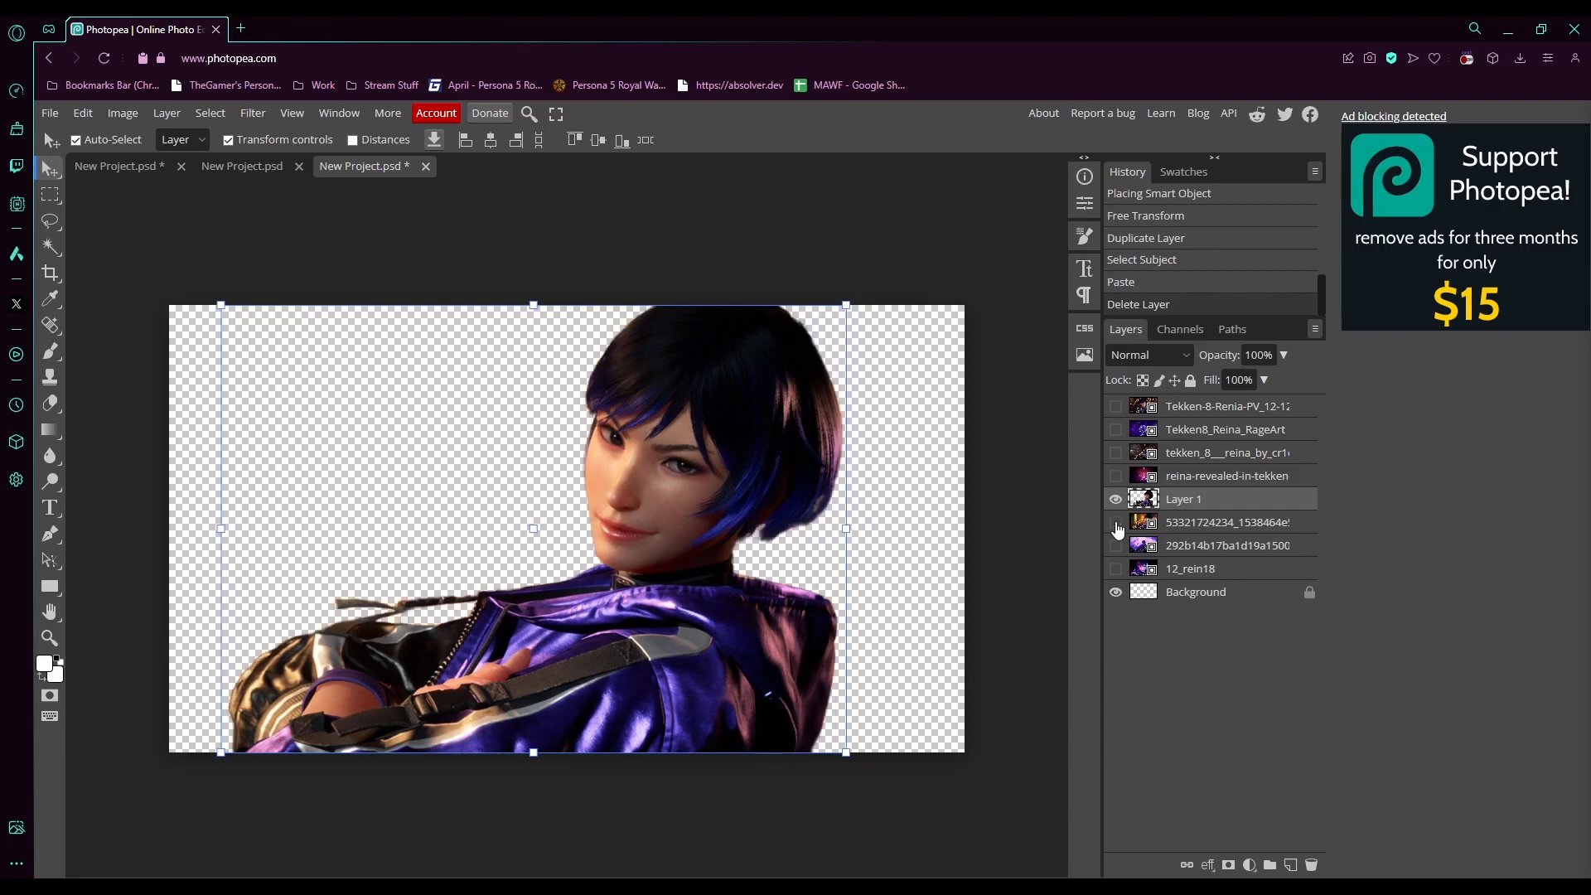
click(1116, 523)
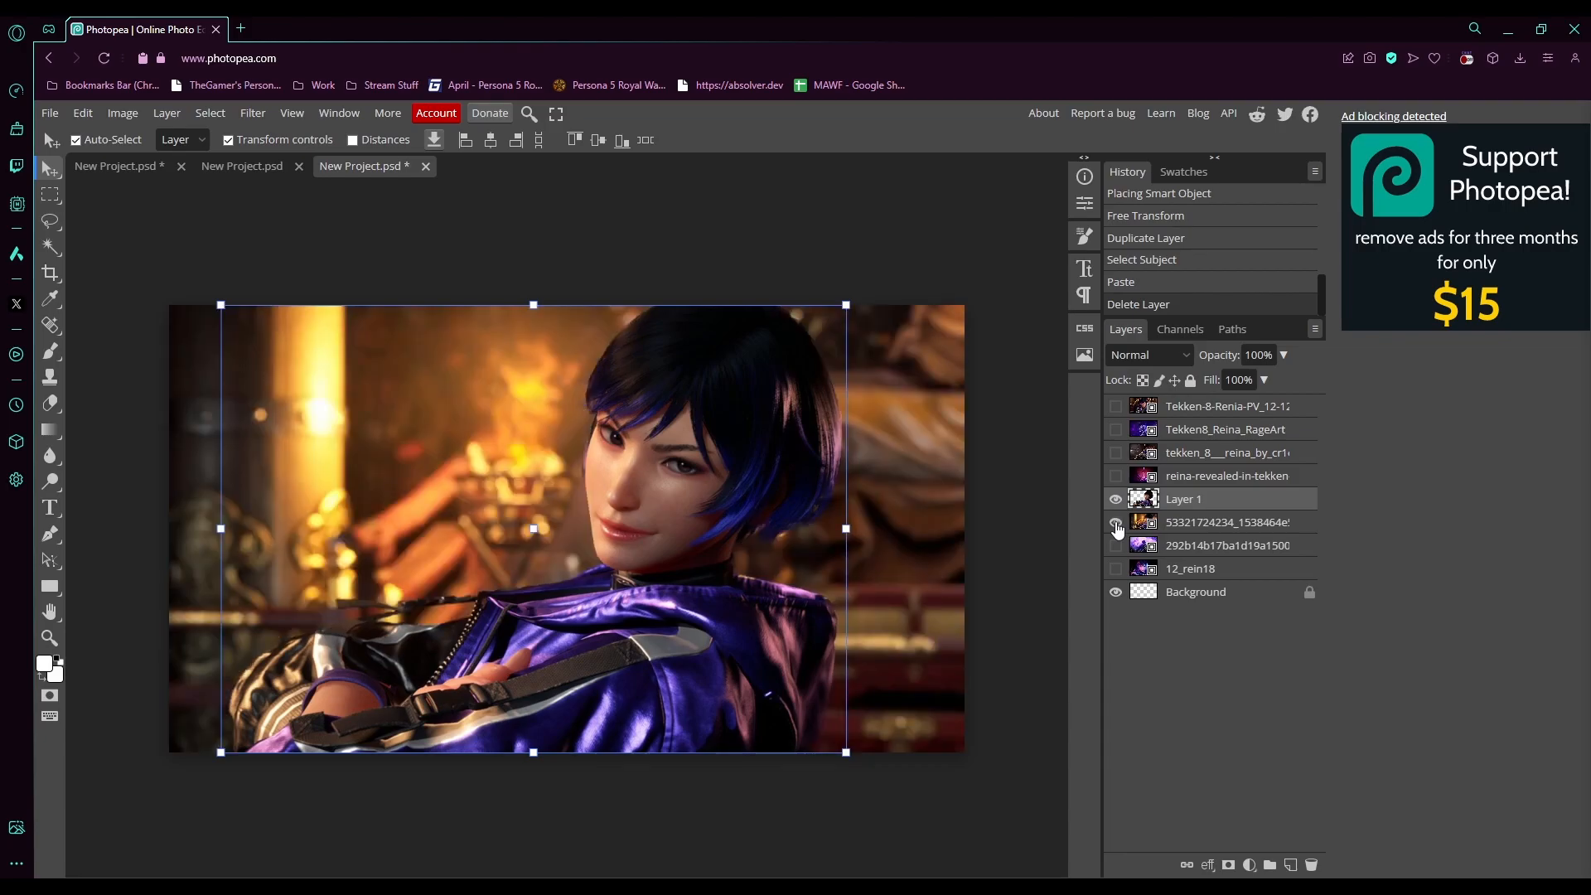
- Add a small text layer reading "Reina is" on the left of the image
click(50, 509)
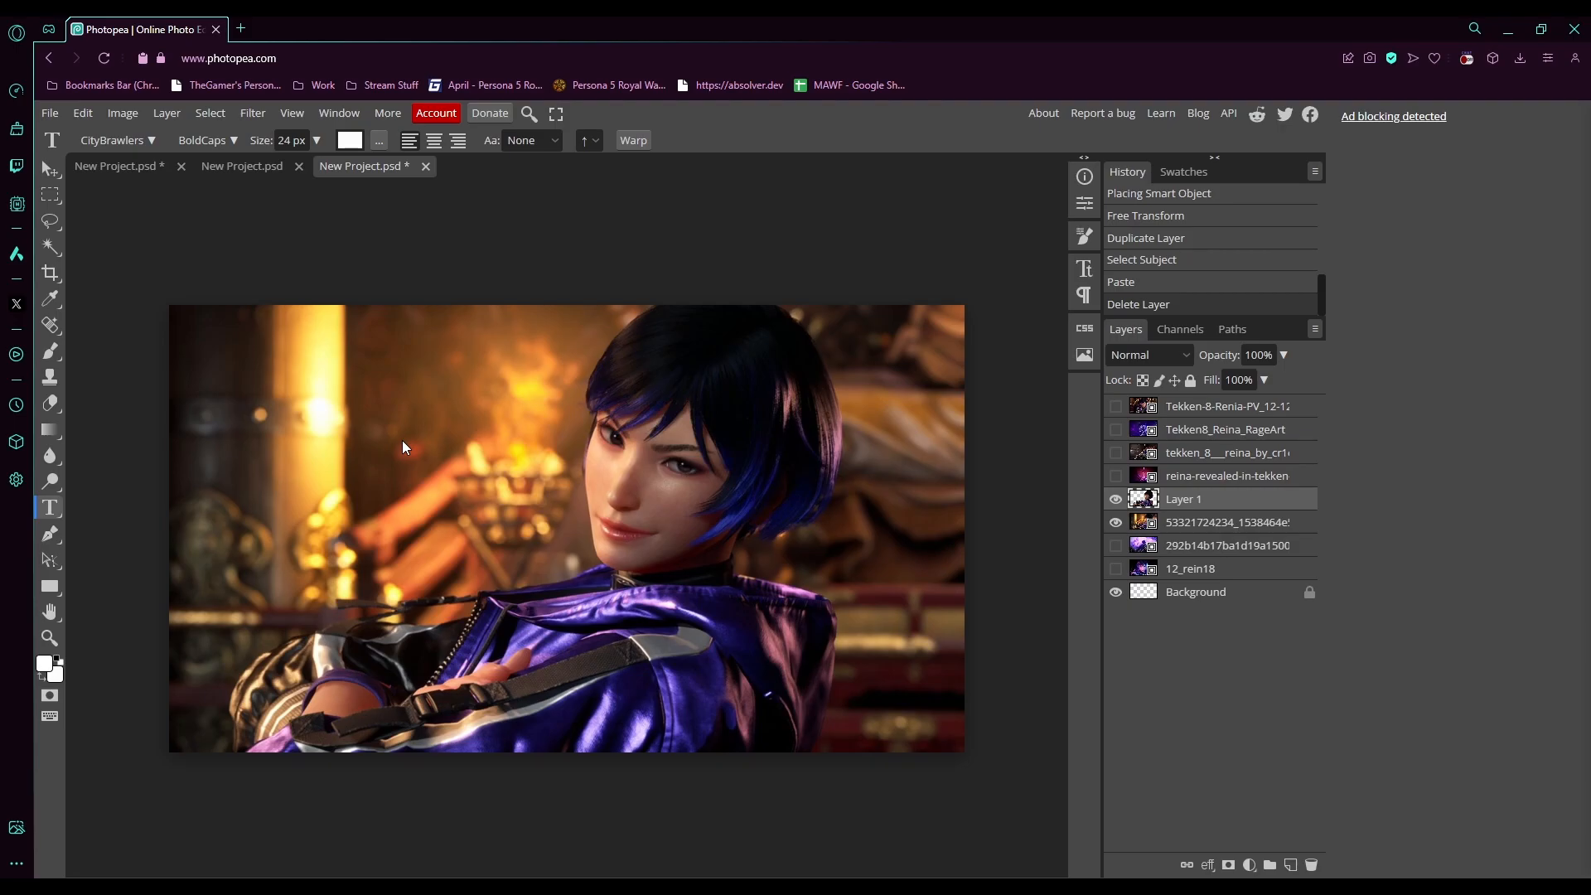
click(403, 442)
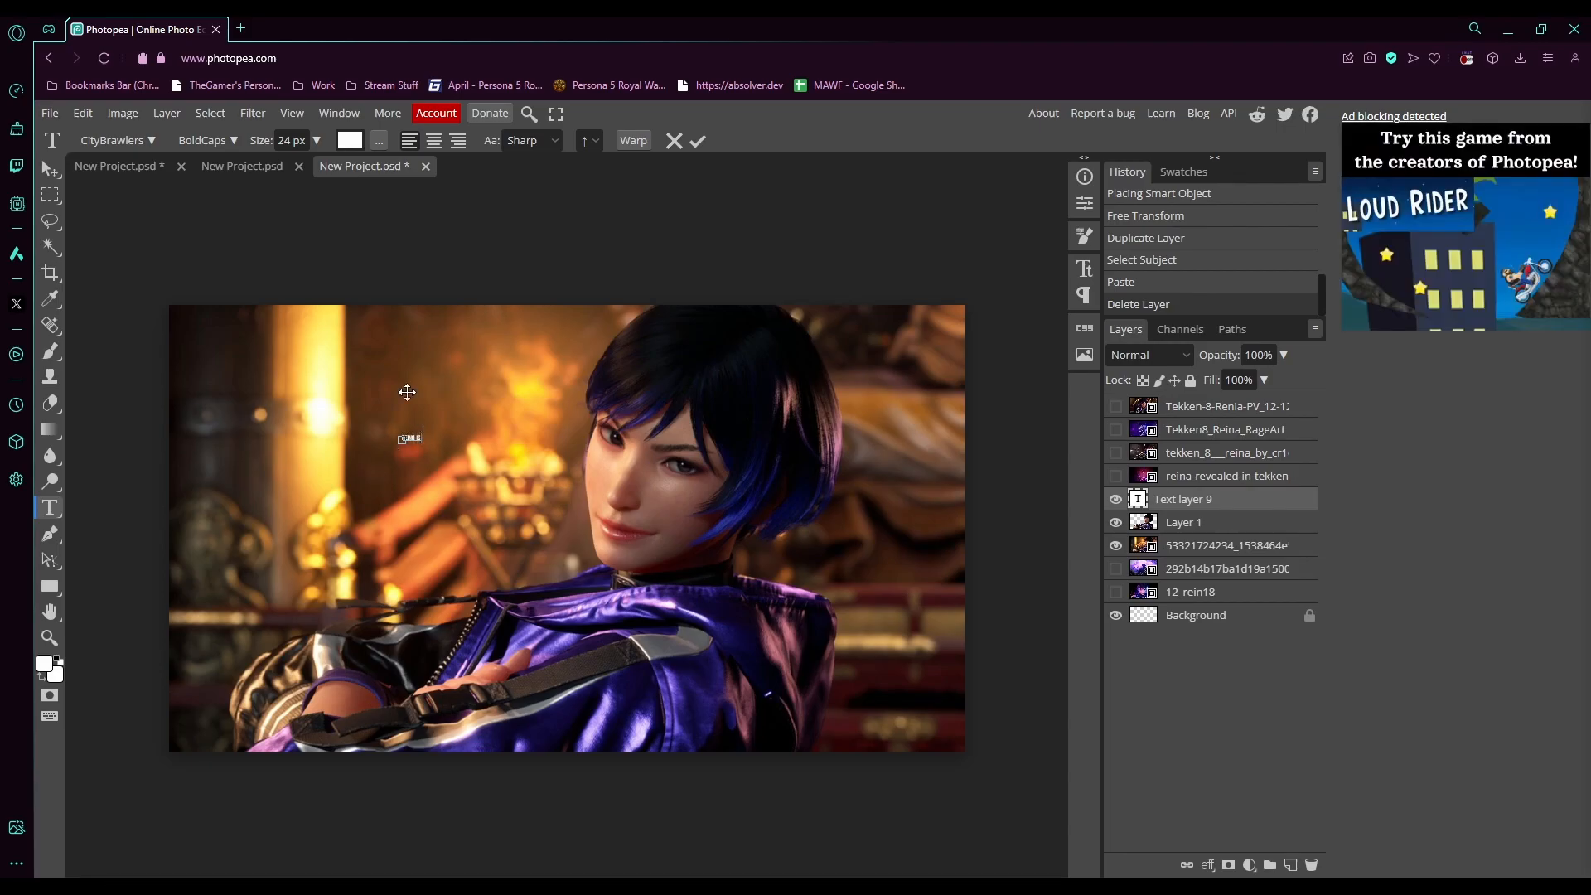
click(50, 169)
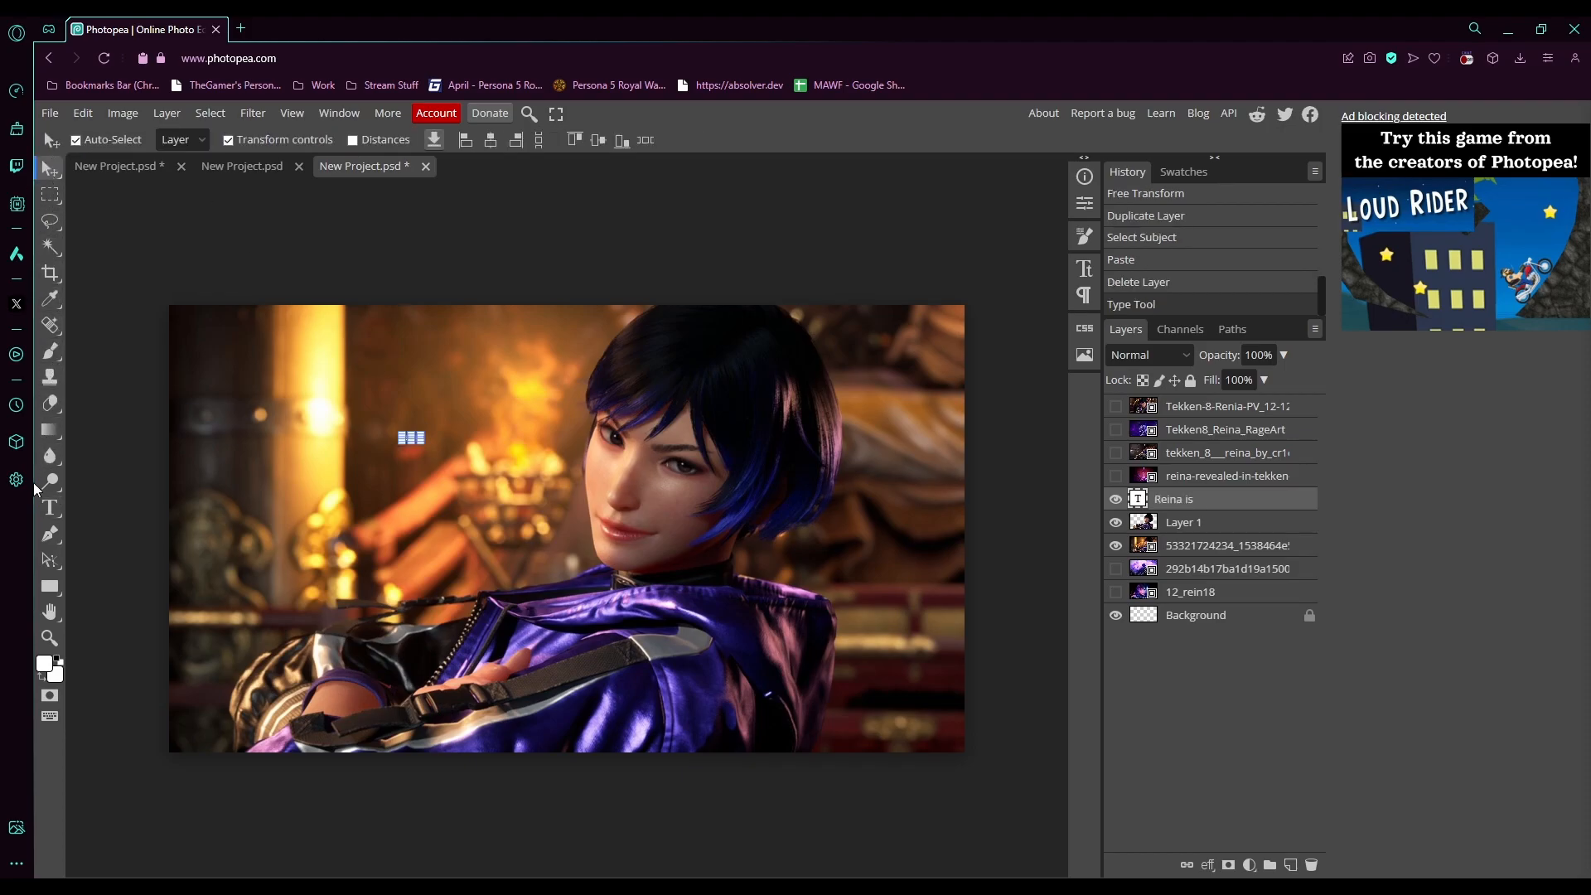
- Add a second text layer reading "cooking!!!" below the first one
click(50, 507)
click(396, 511)
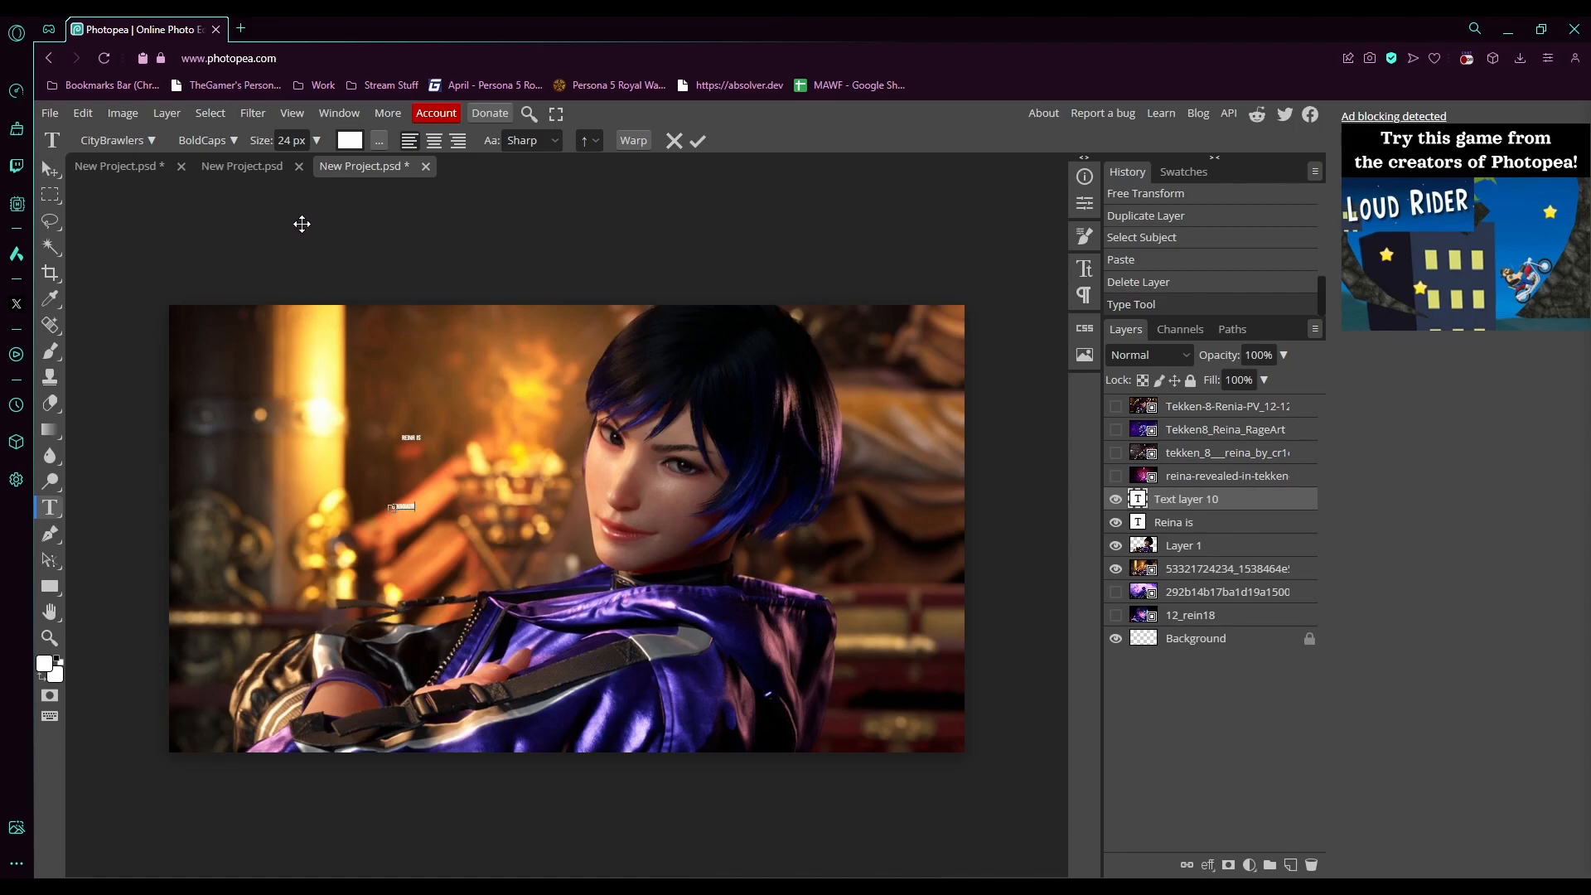
click(50, 168)
- Scale the COOKING!!! text up to span the full image width and move it to the bottom edge
drag(419, 521, 869, 758)
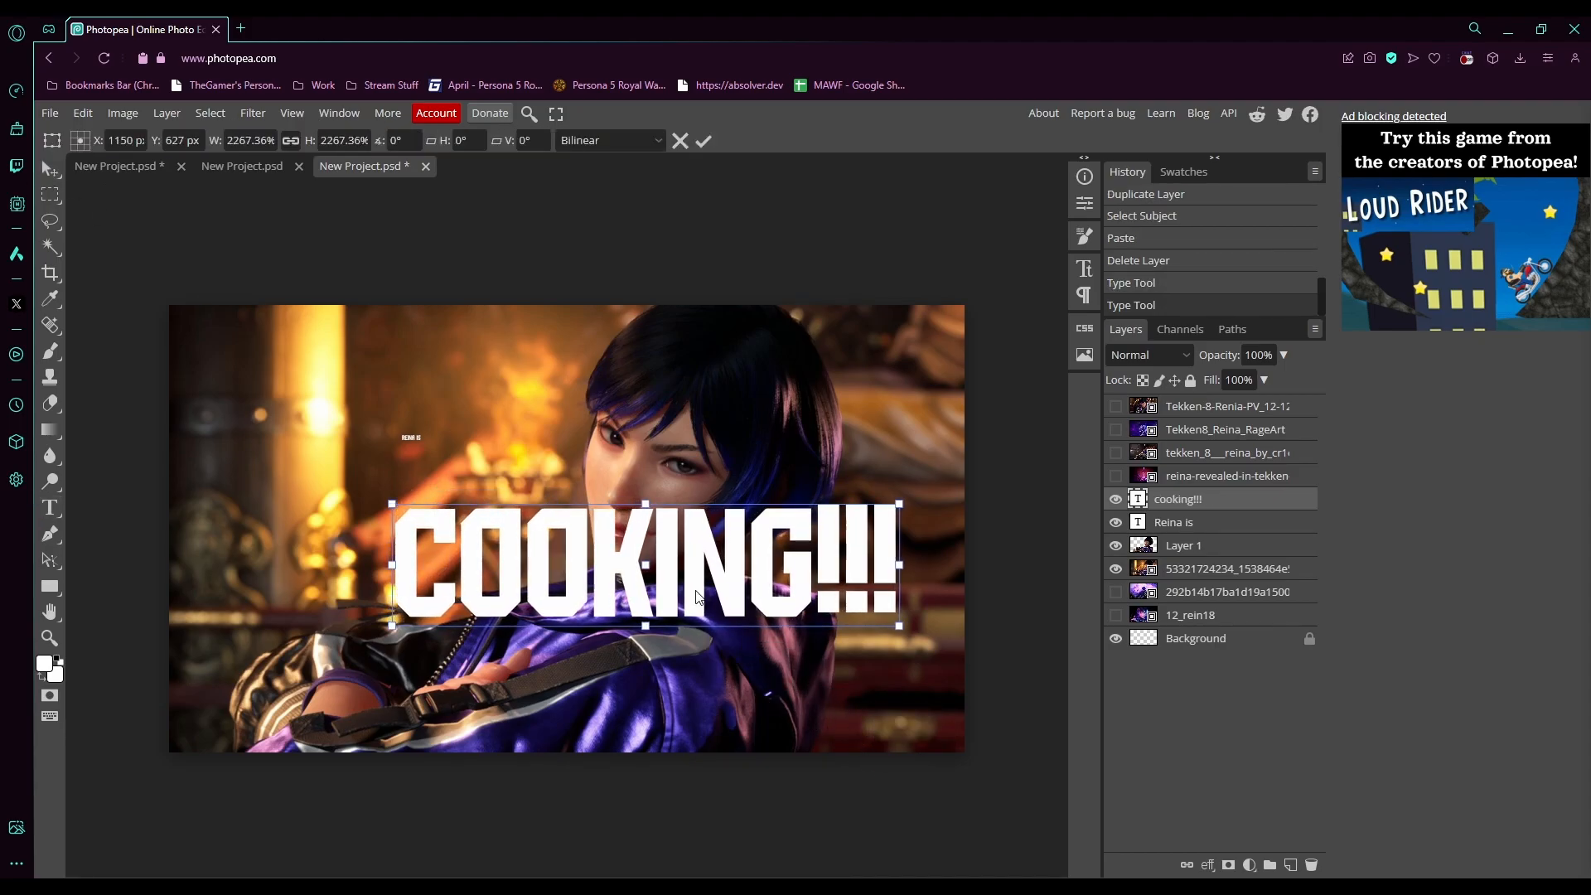
drag(673, 583, 448, 596)
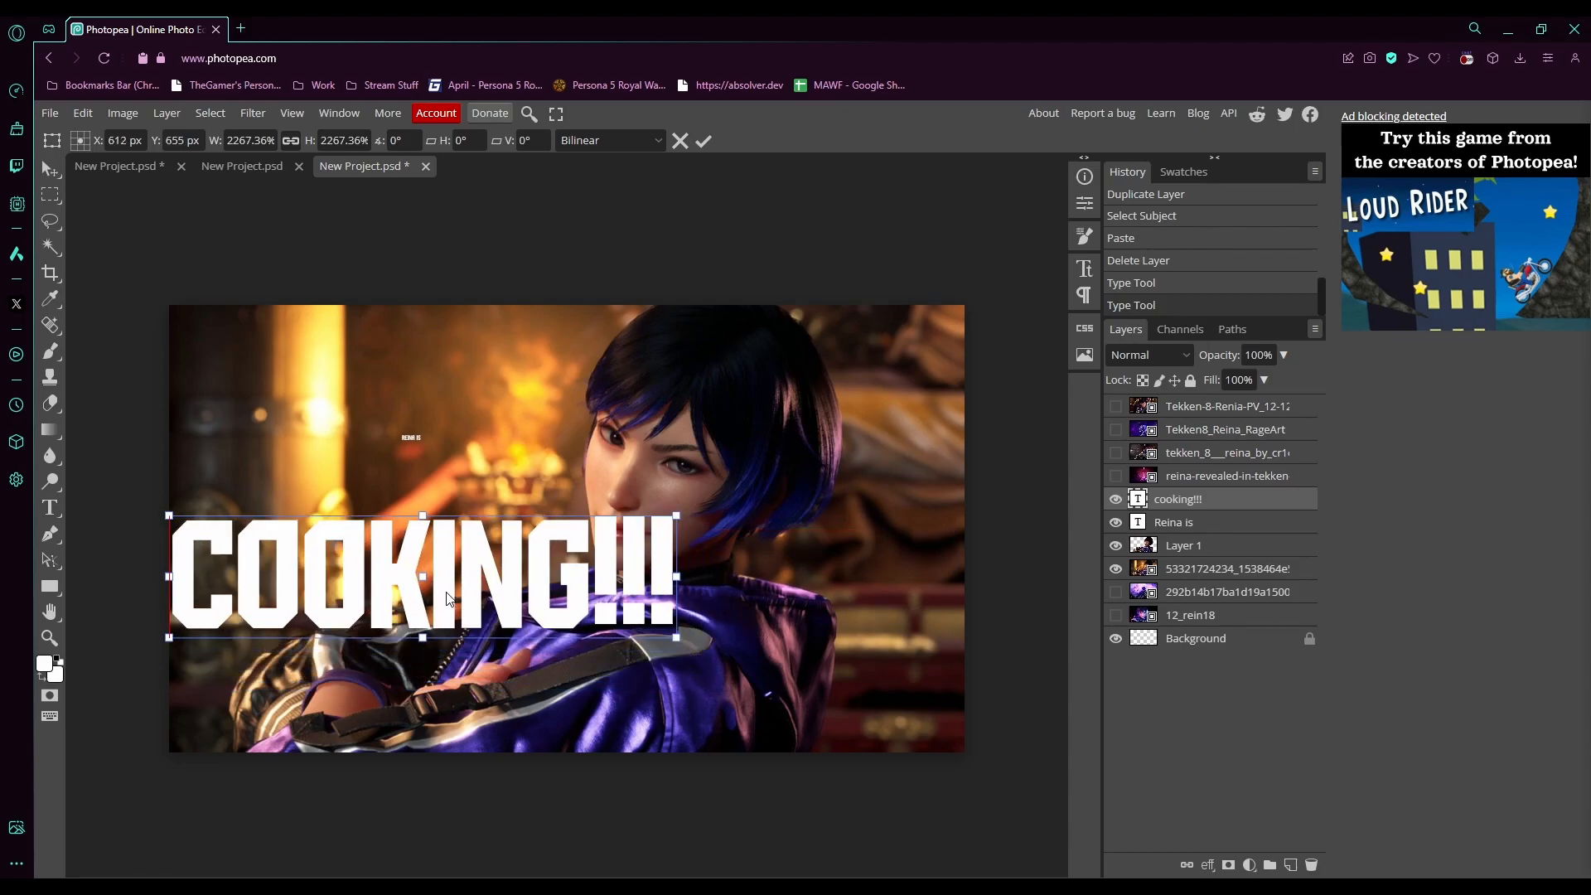
drag(675, 639, 954, 753)
drag(590, 638, 590, 683)
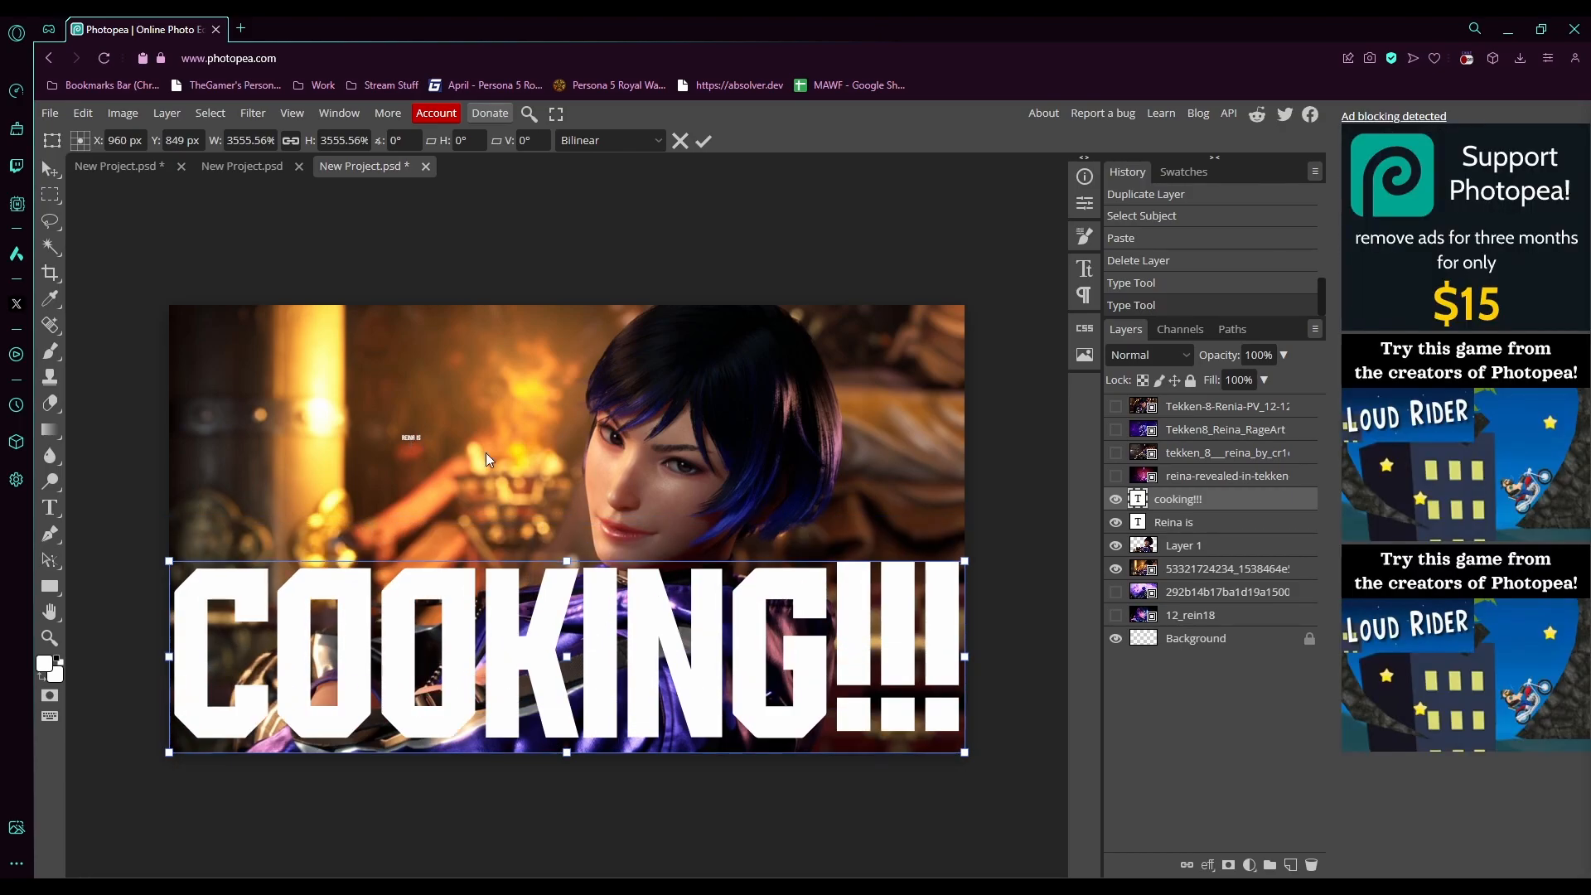
- Scale the "Reina is" text up to span the full image width and move it to the top edge
click(1177, 522)
drag(423, 441, 970, 673)
drag(674, 559, 446, 431)
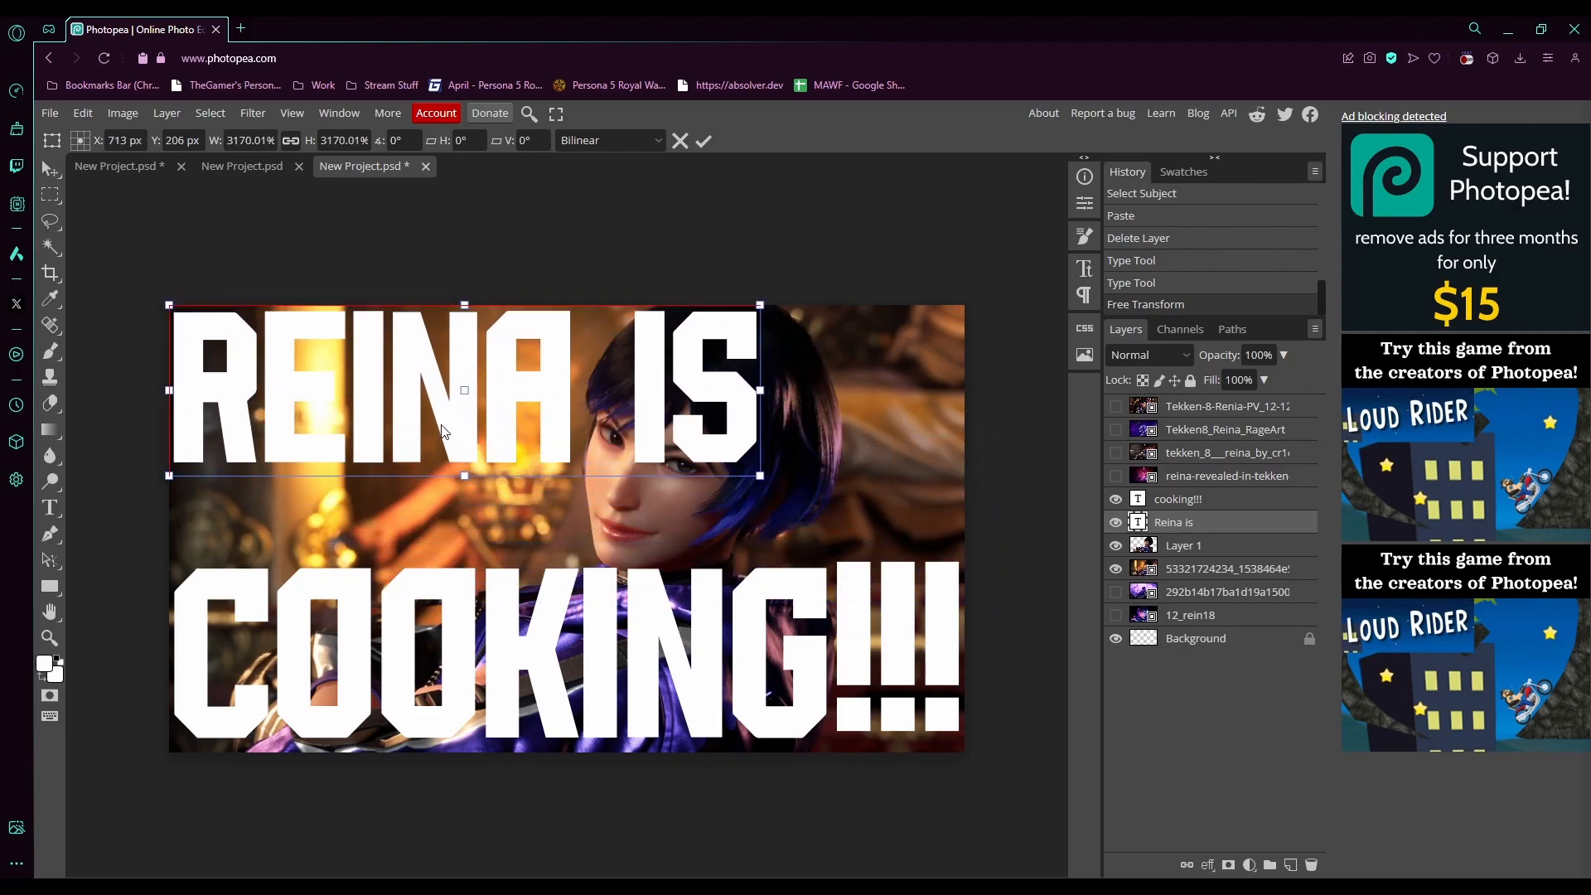
drag(760, 476, 951, 590)
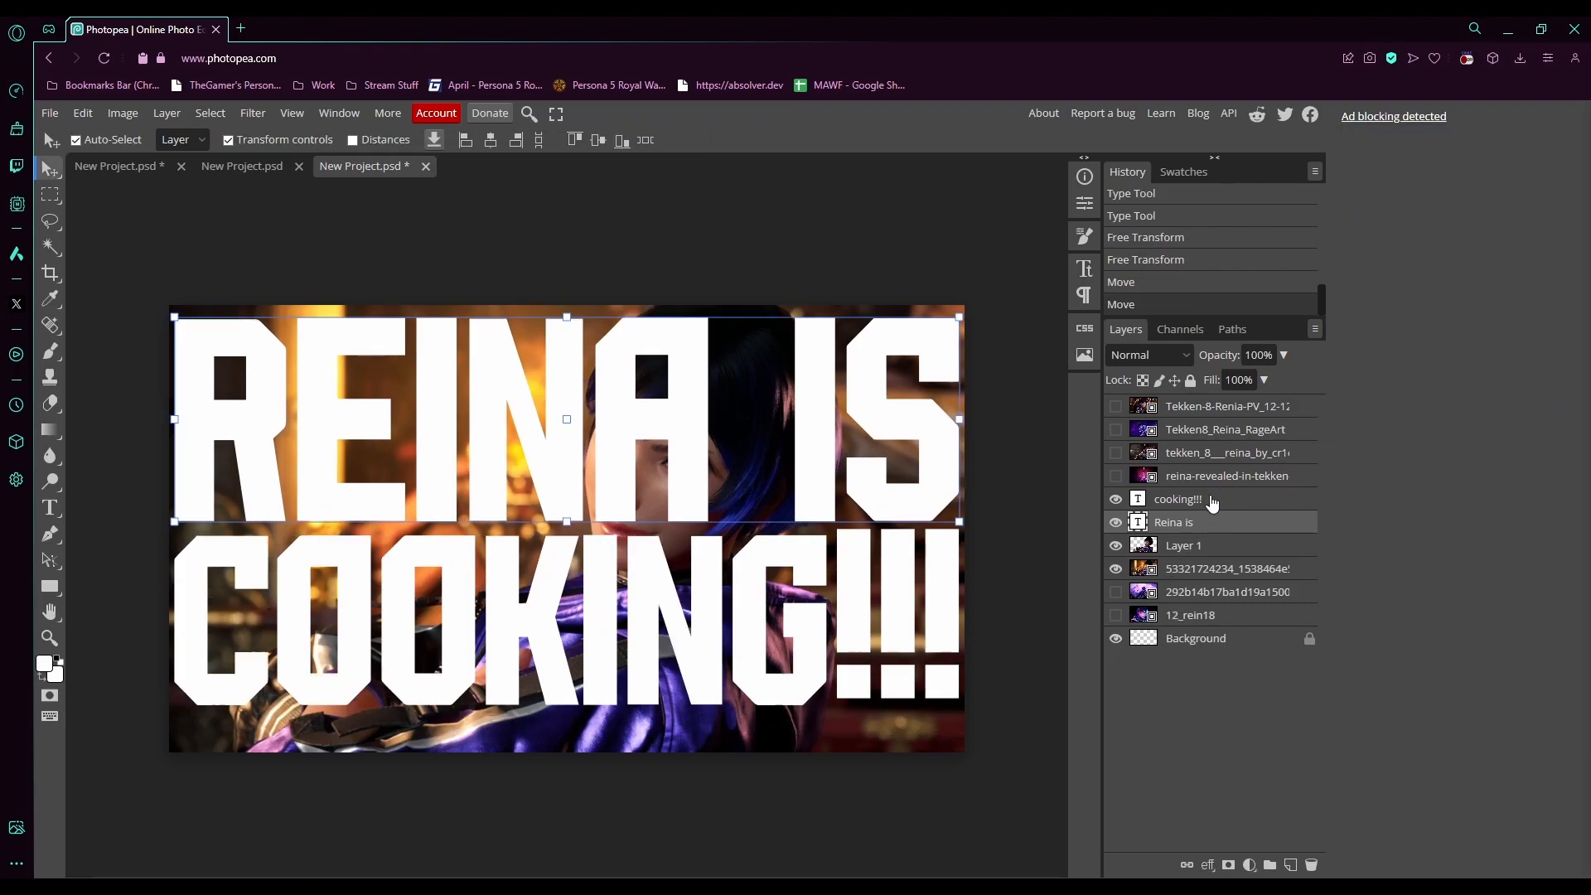
- Select both text layers and merge them into a single layer
ctrl+click(1213, 499)
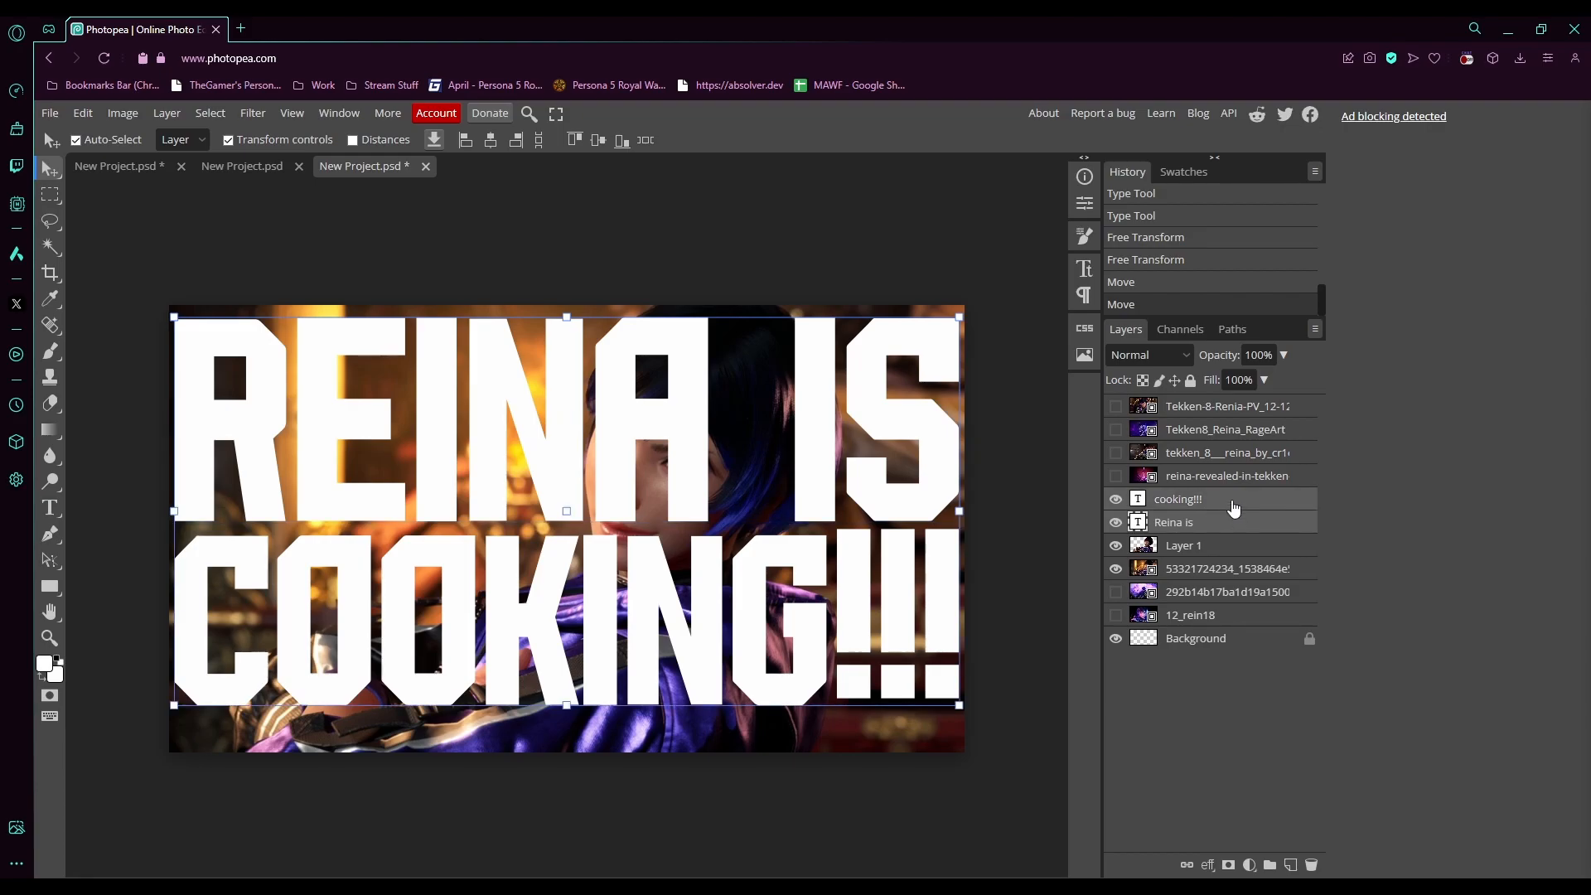
right_click(1234, 508)
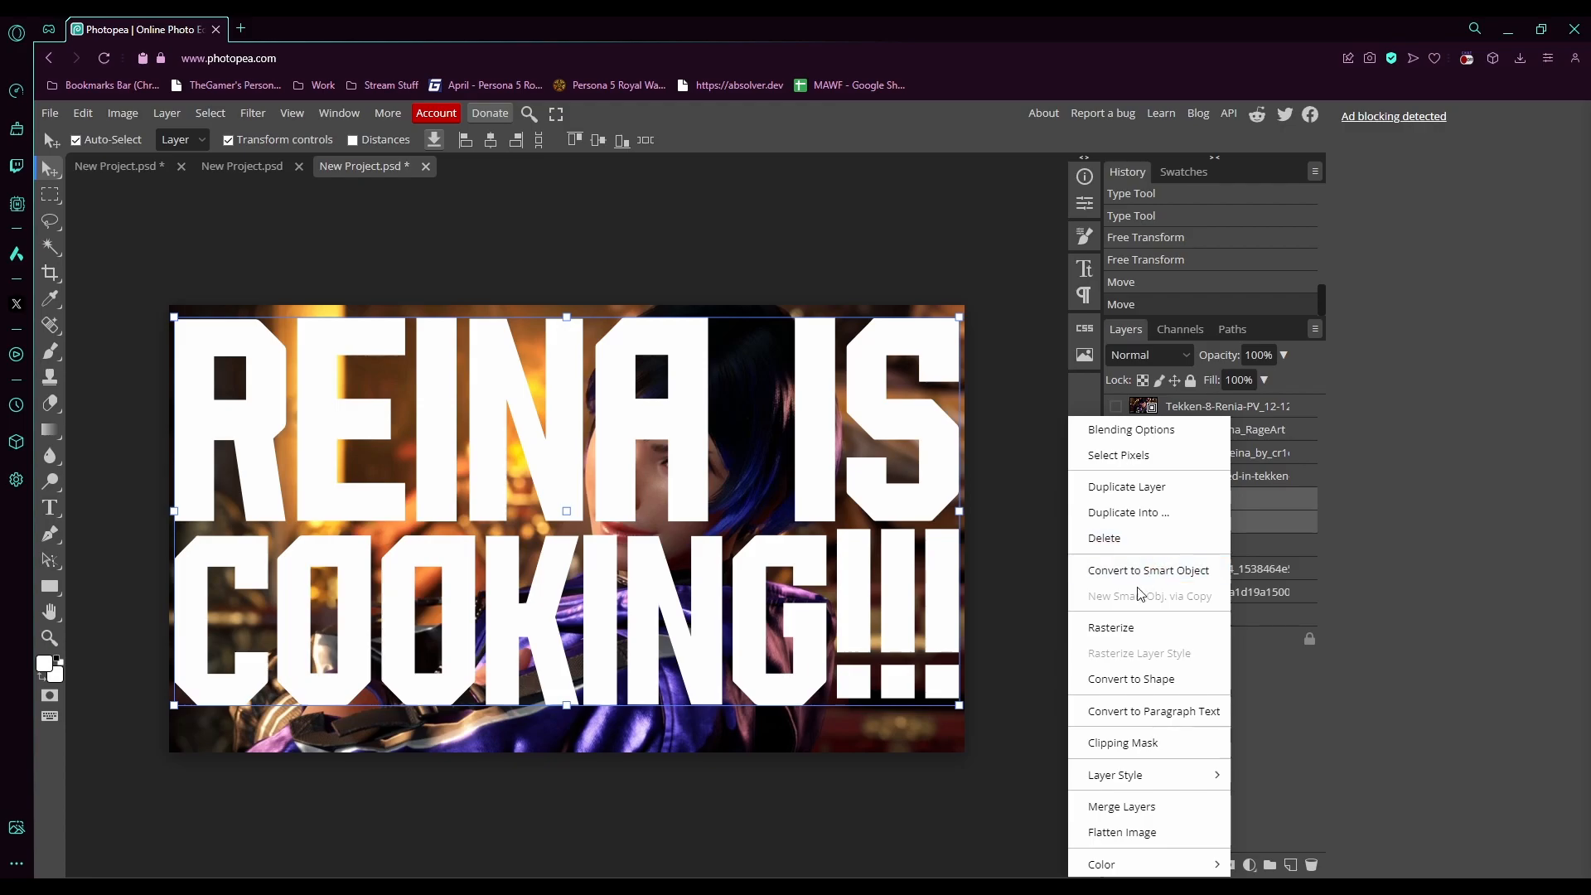
click(1136, 808)
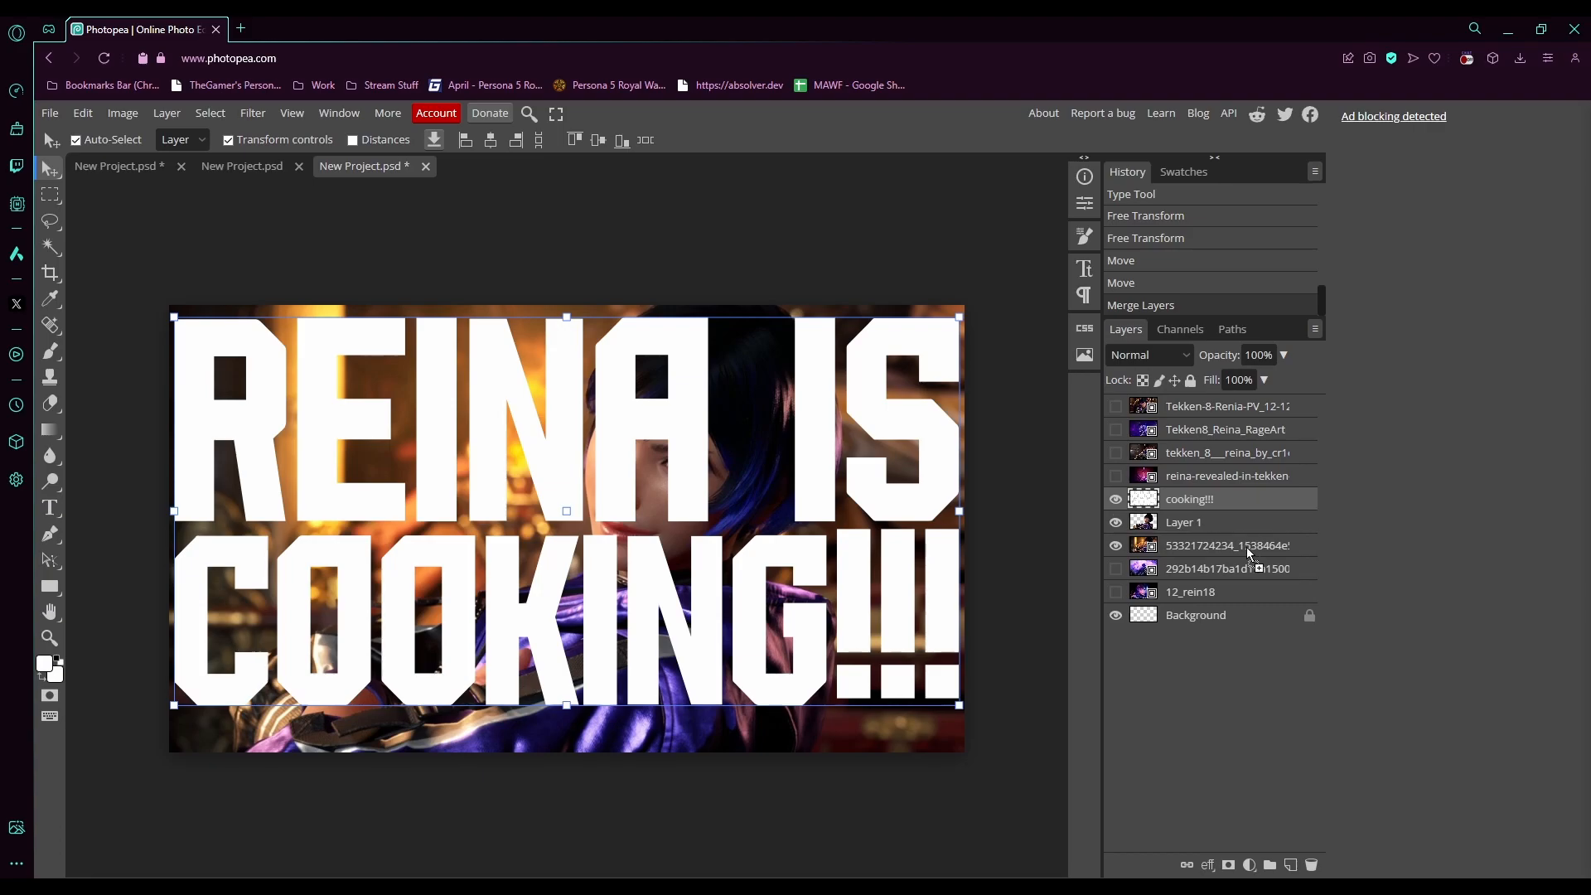
- Duplicate the merged text layer and hide the copy
drag(1292, 865, 1292, 866)
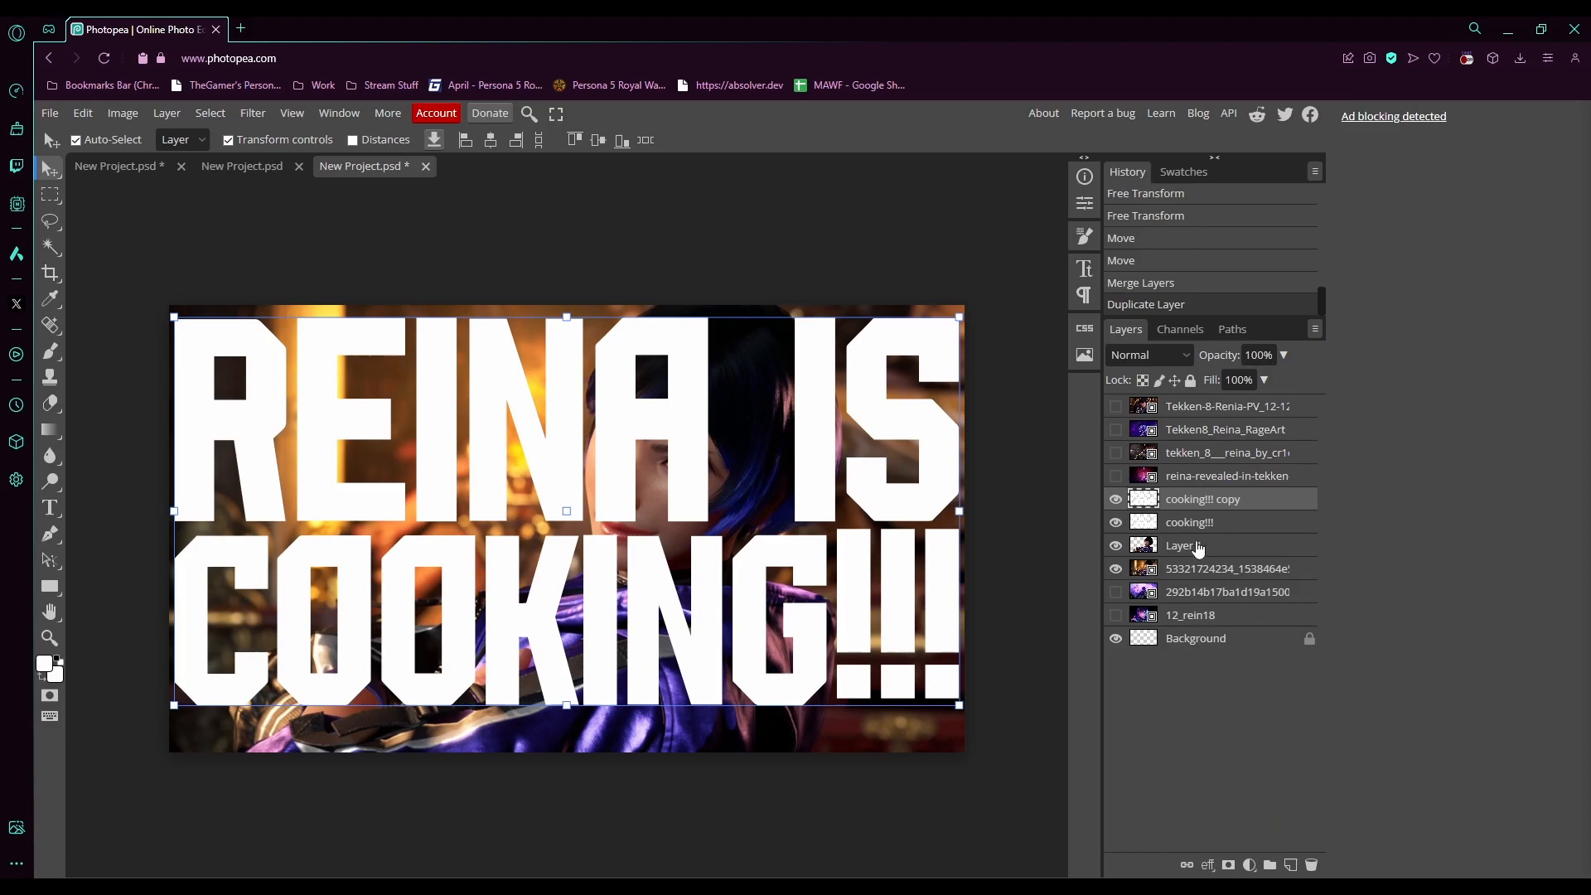
click(1214, 523)
click(1116, 499)
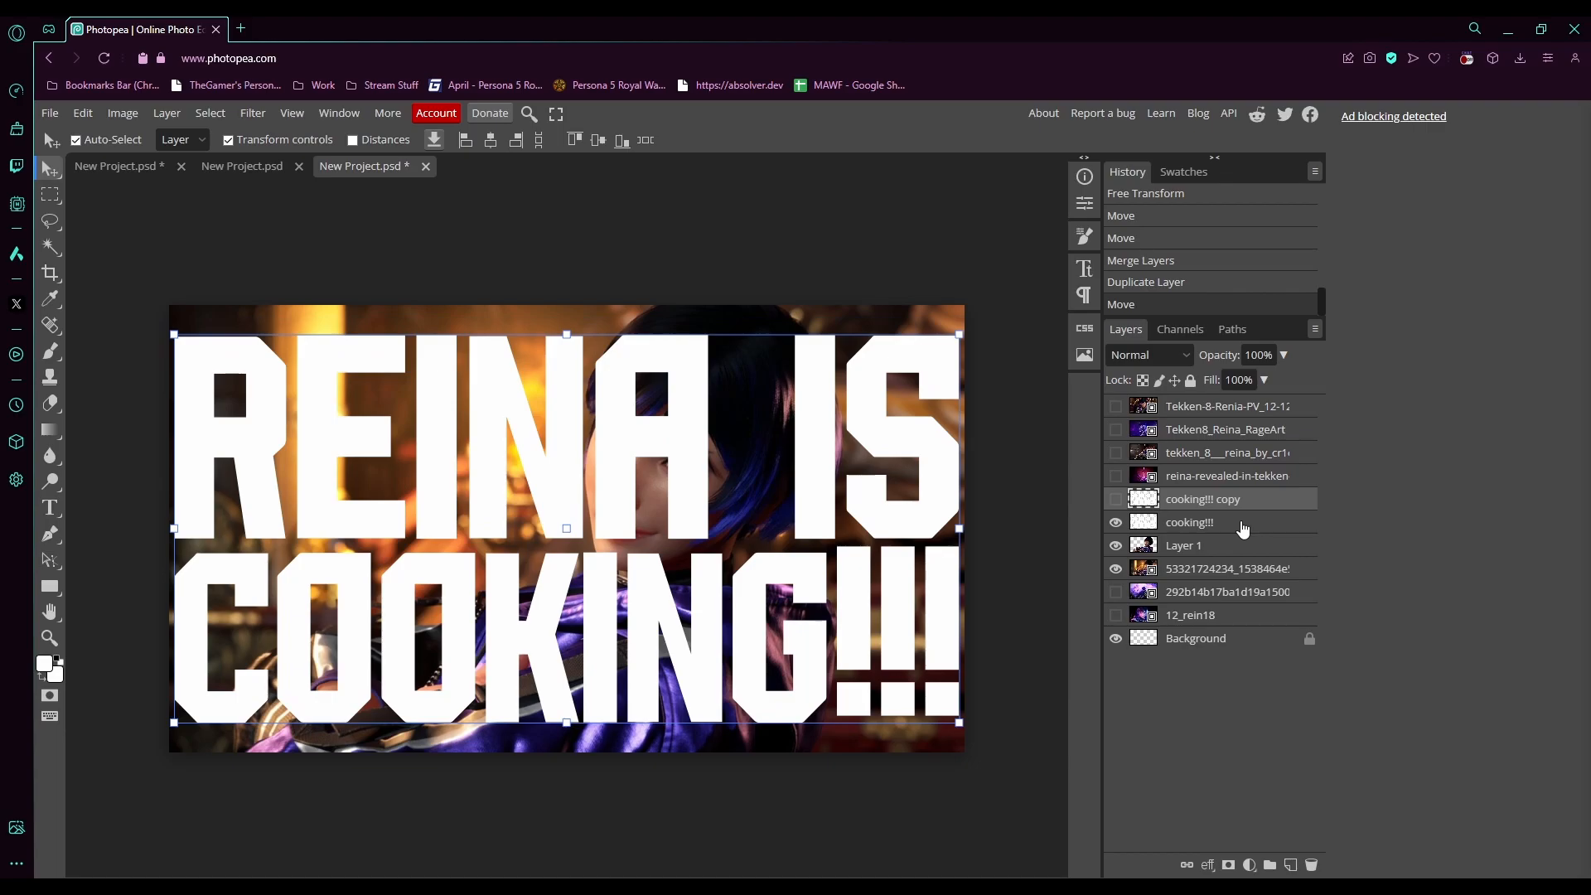
- Move the original merged text layer below the Reina cutout layer
drag(1242, 528, 1243, 564)
drag(1243, 568, 1243, 568)
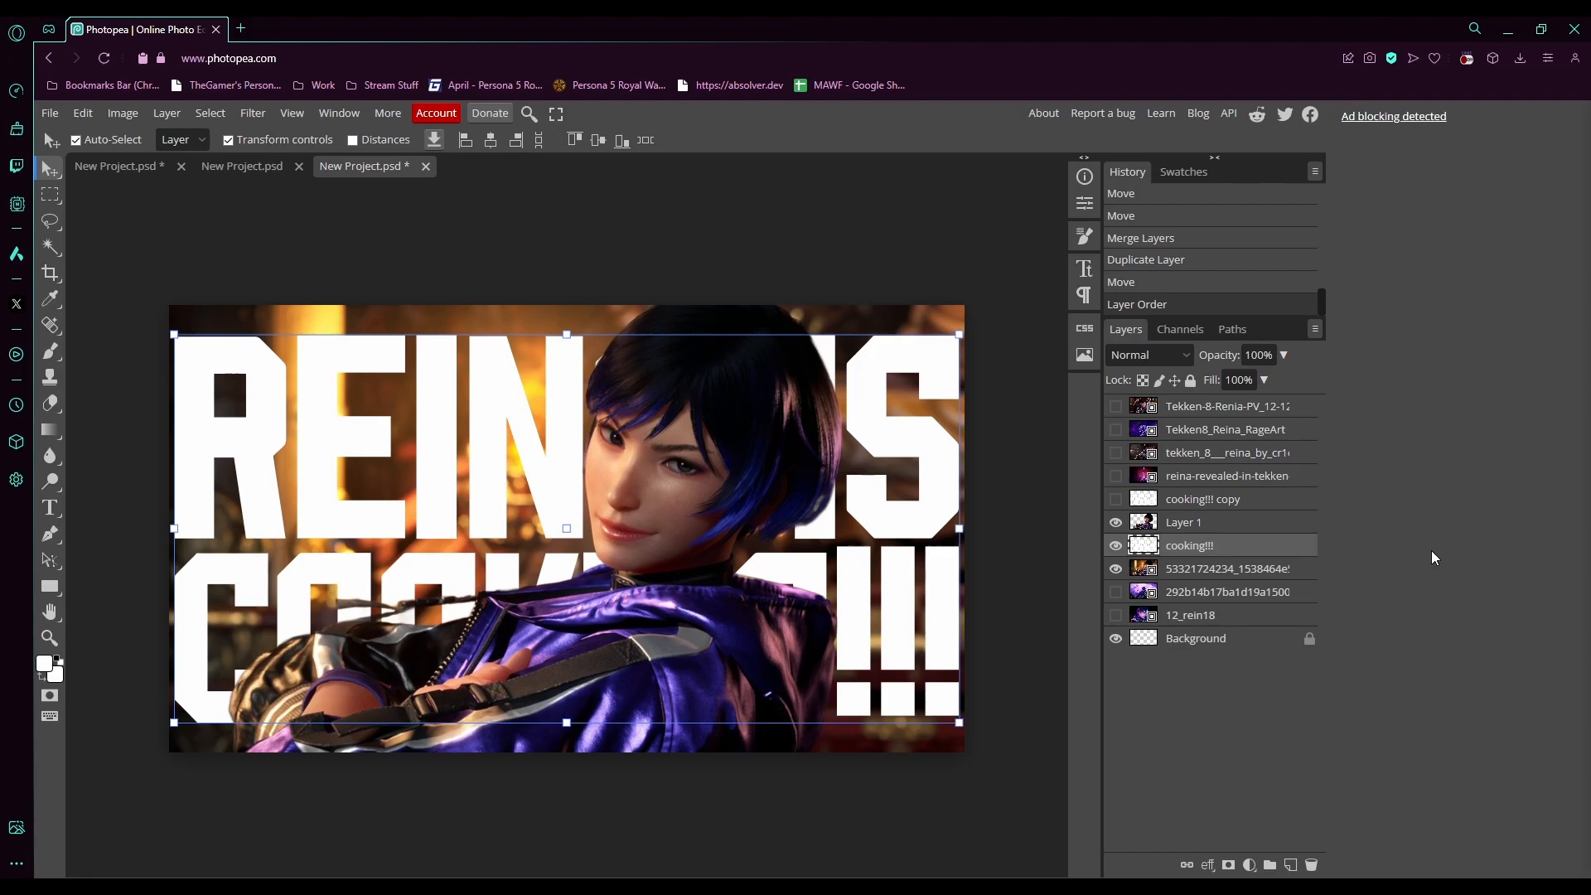
- Hide every layer except the text copy and select that copy
click(1115, 546)
click(1116, 568)
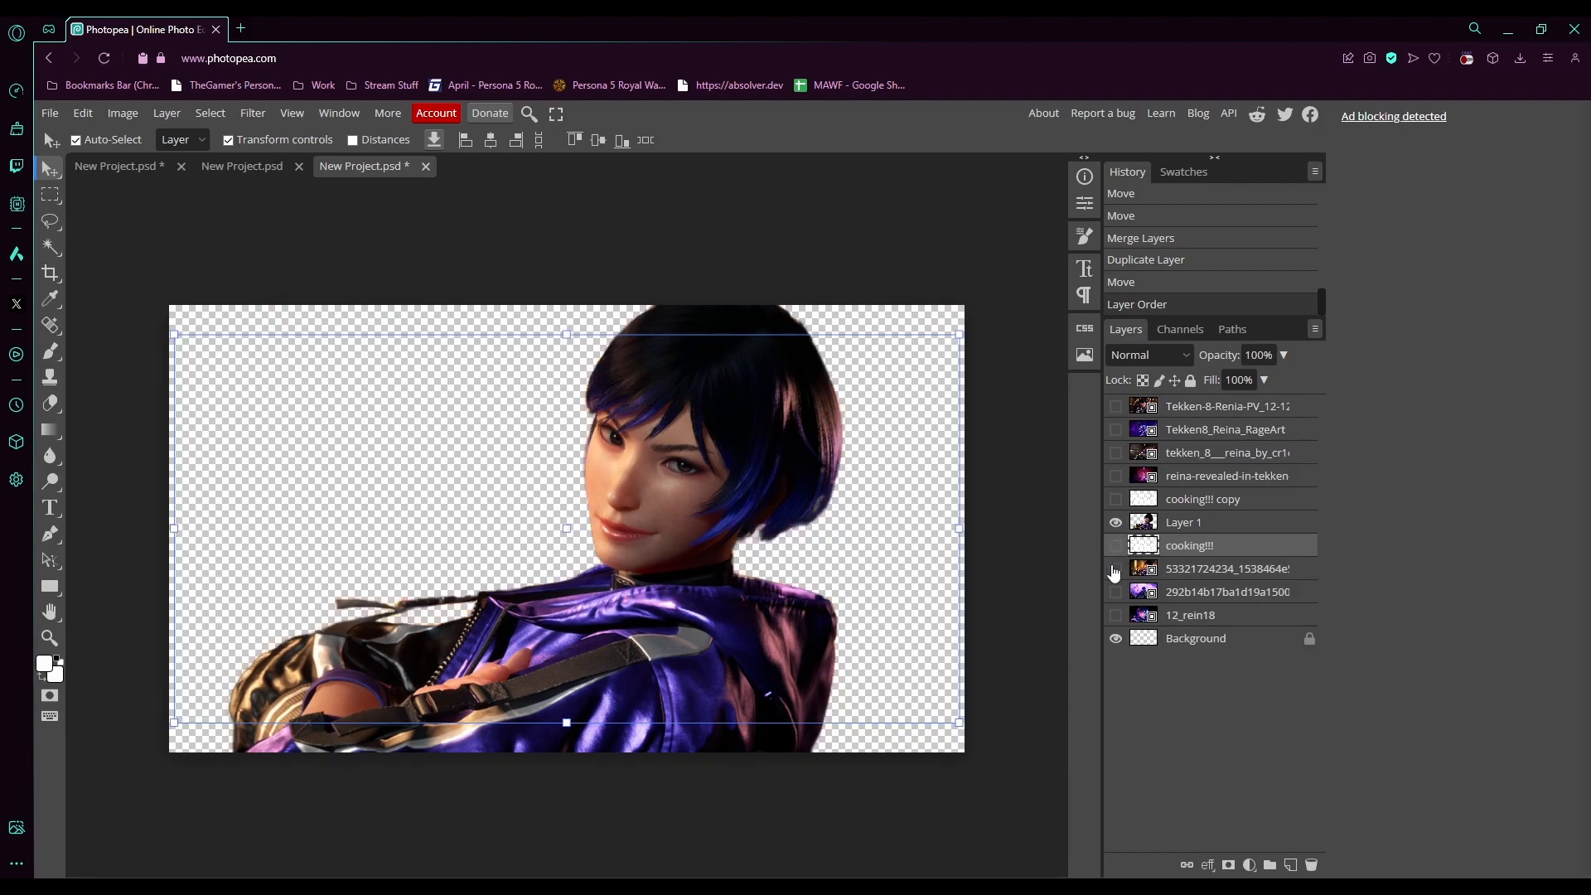
click(1116, 522)
click(1116, 499)
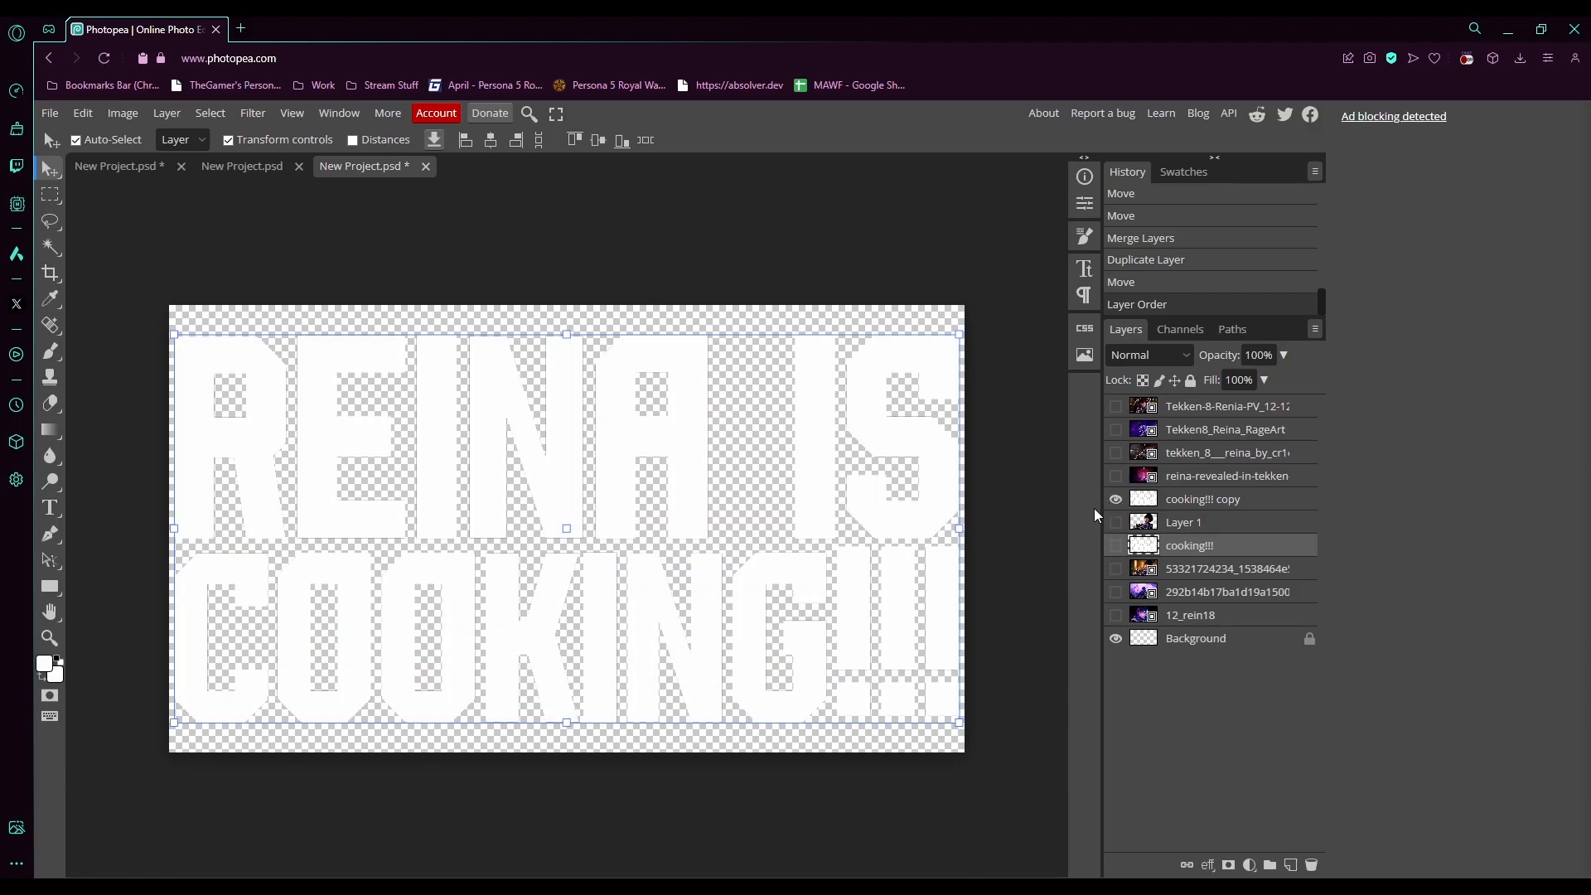
click(1199, 501)
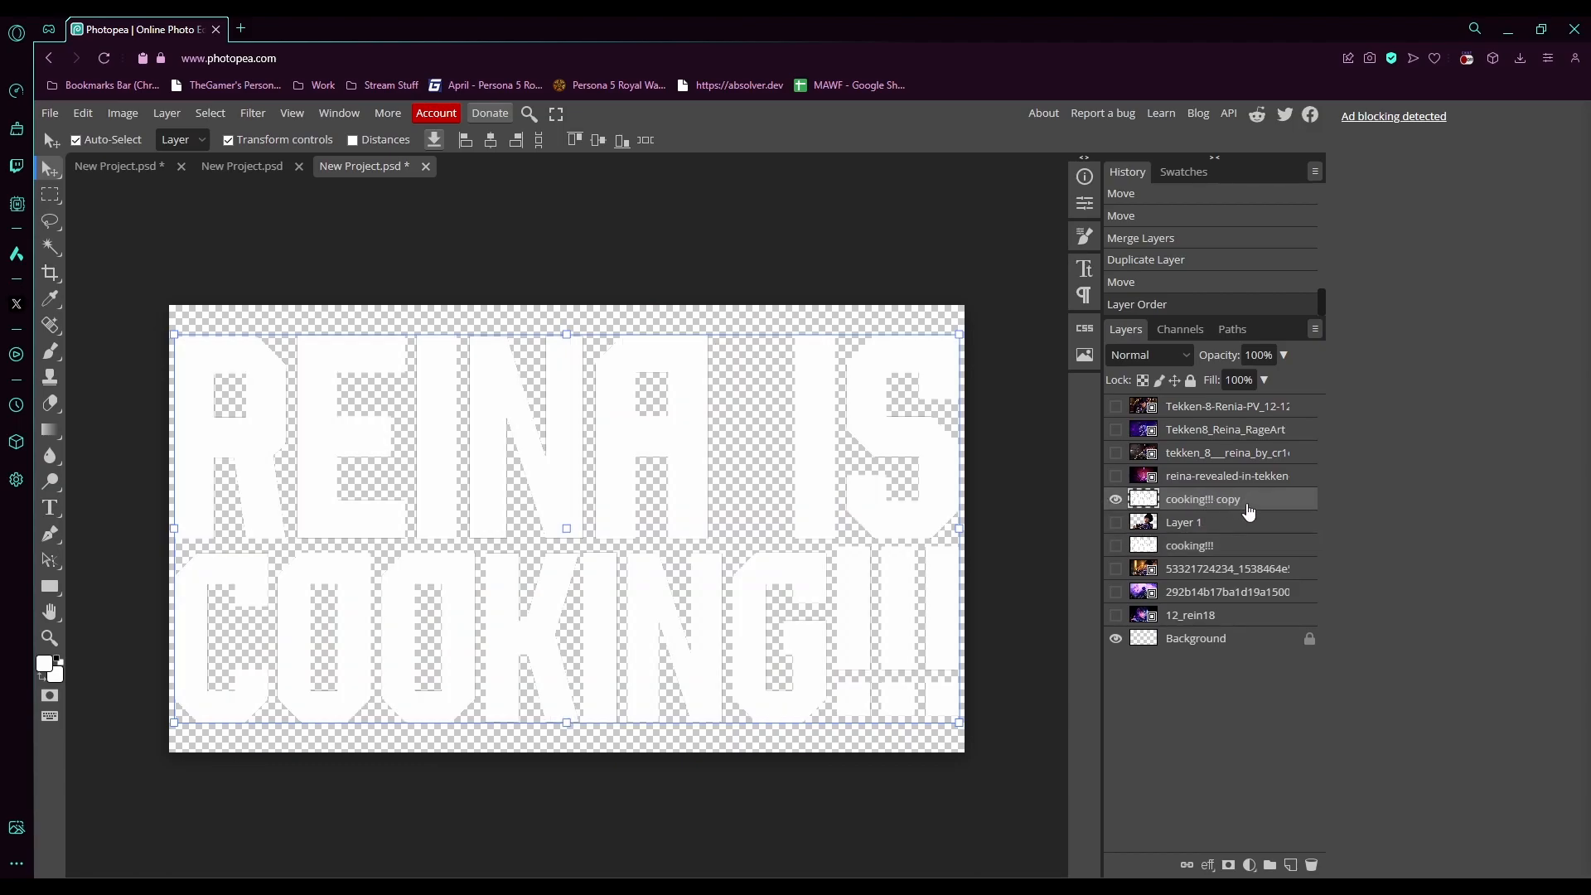
- Select the white letters of the text copy using Color Range with sampled colours at fuzziness 40
click(199, 115)
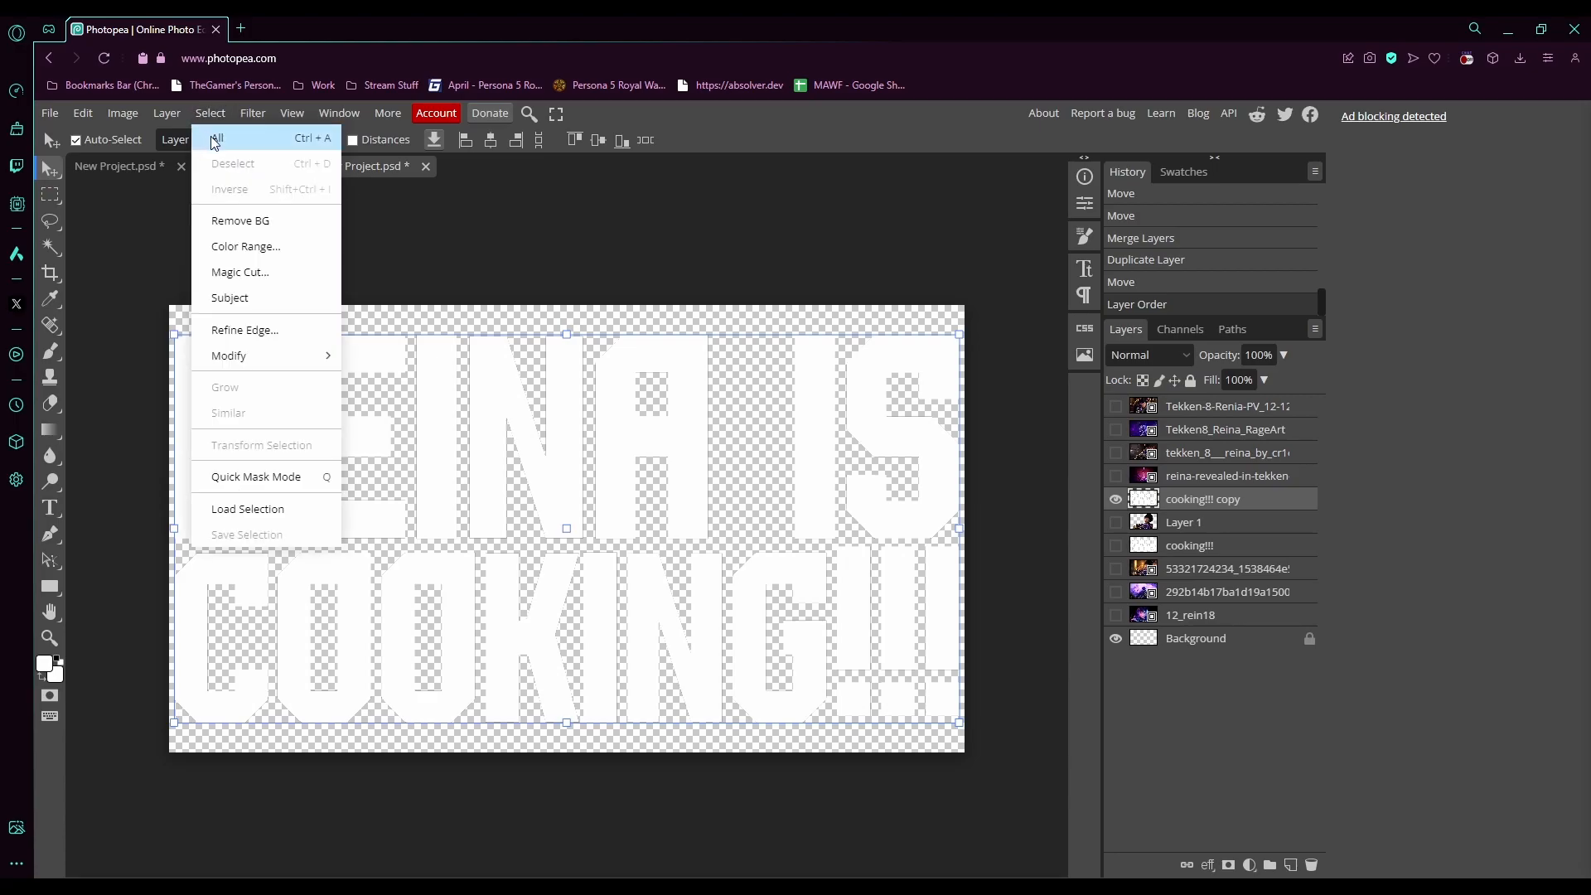
click(215, 141)
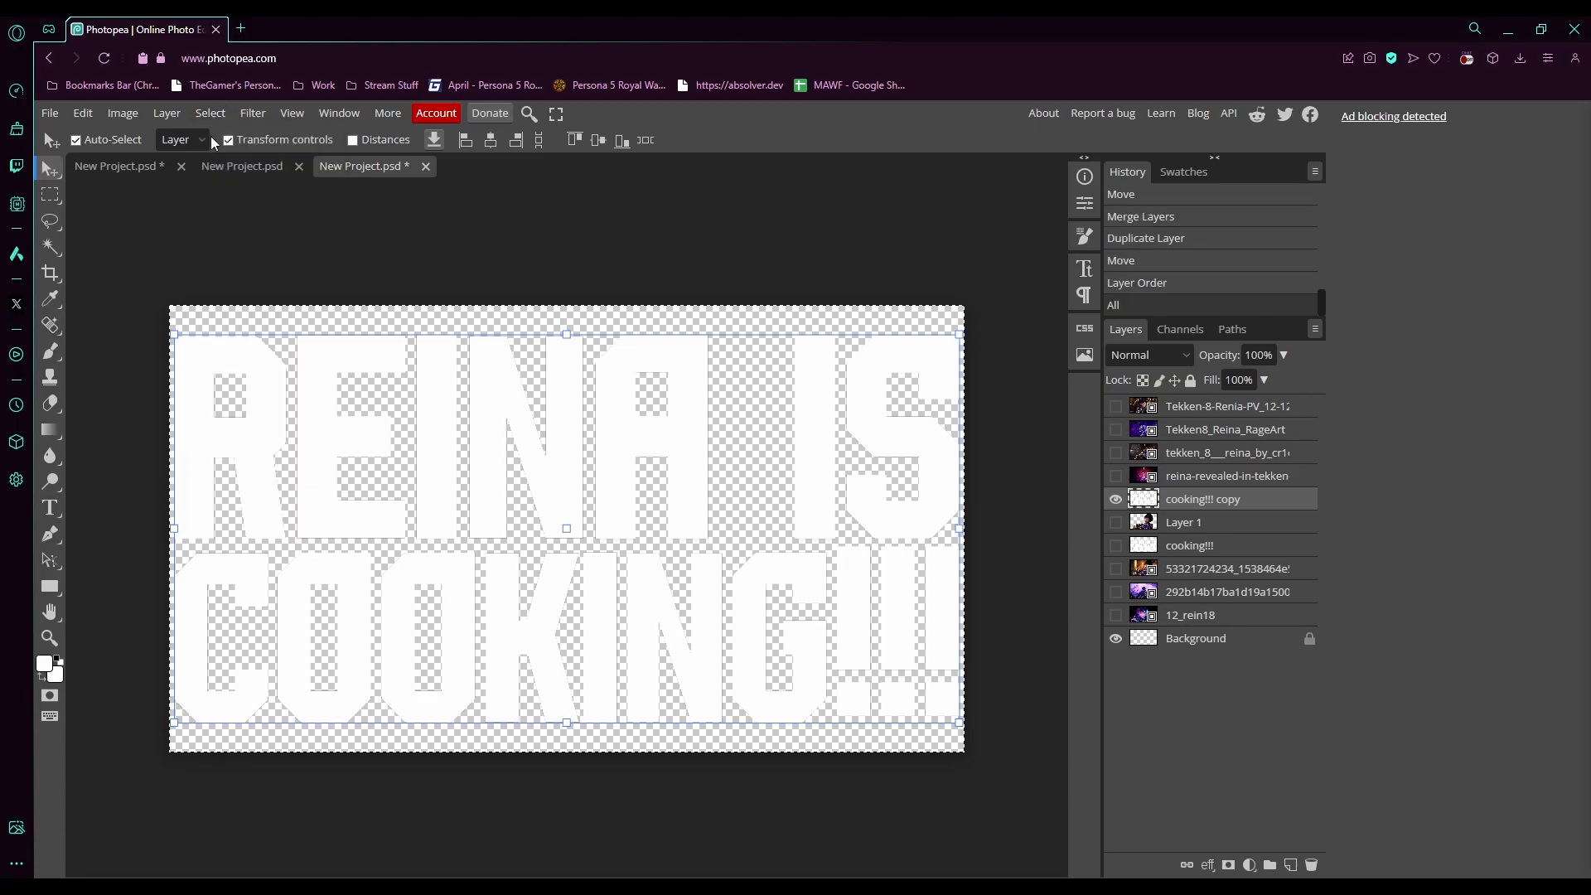
click(208, 118)
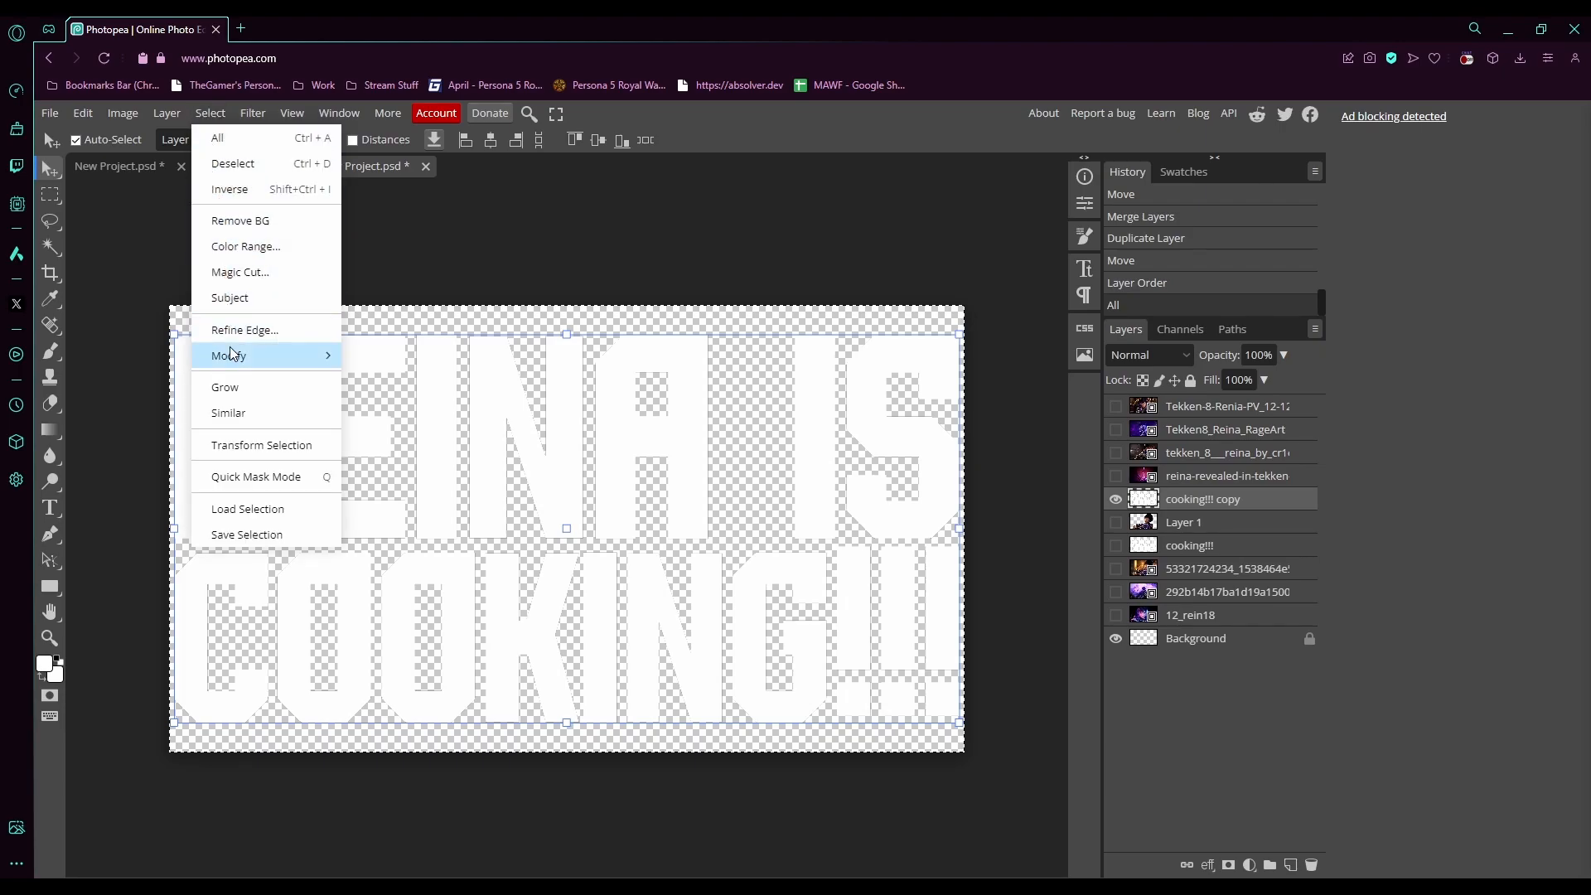
click(246, 246)
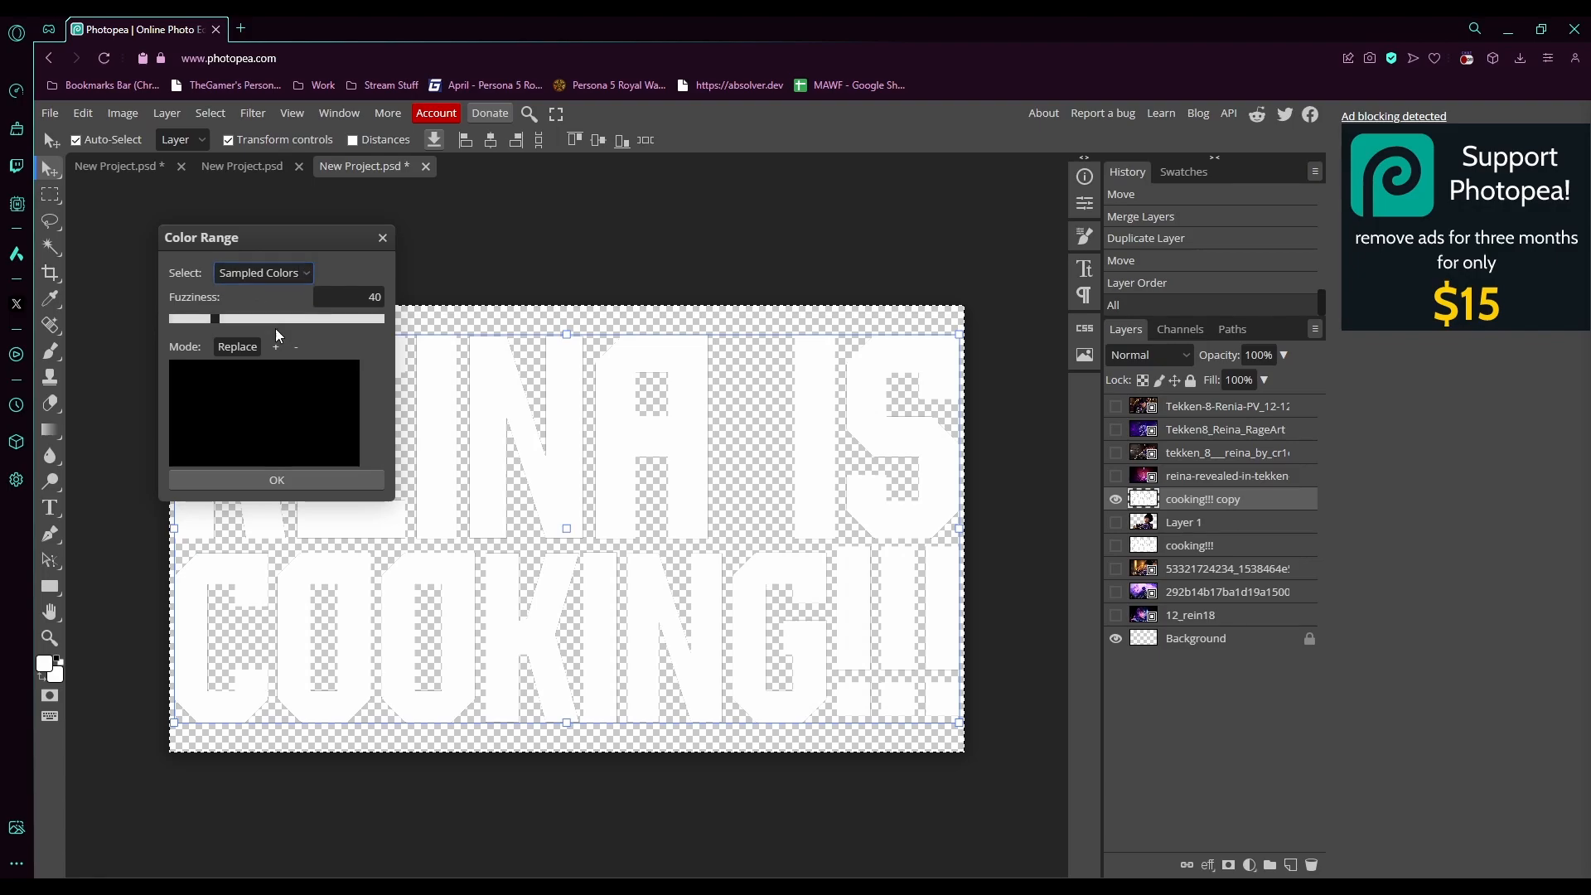
click(455, 450)
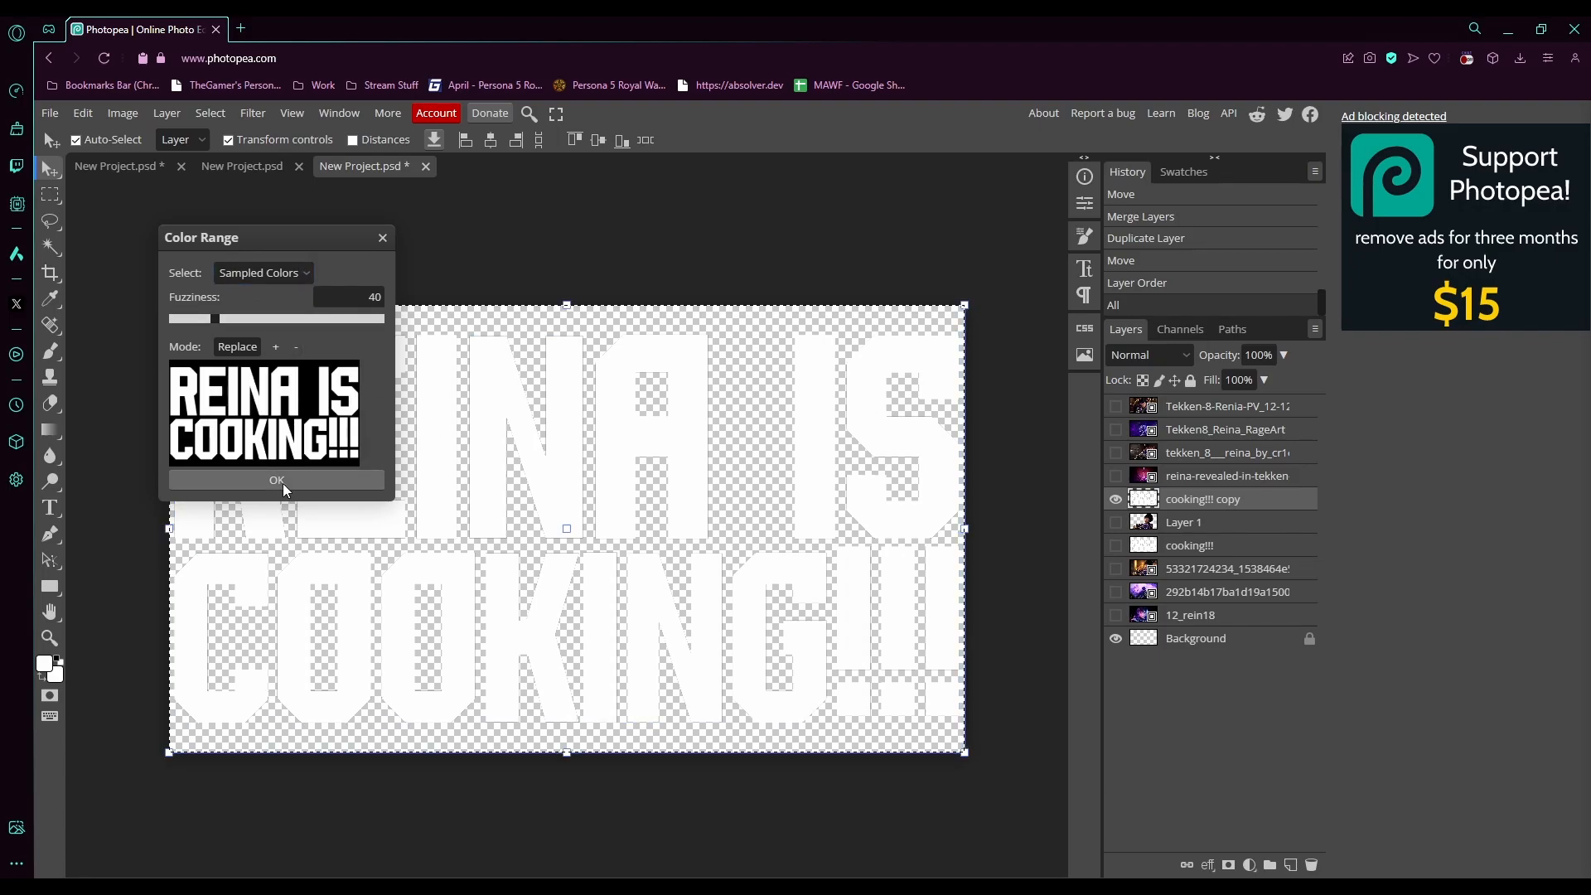
click(283, 484)
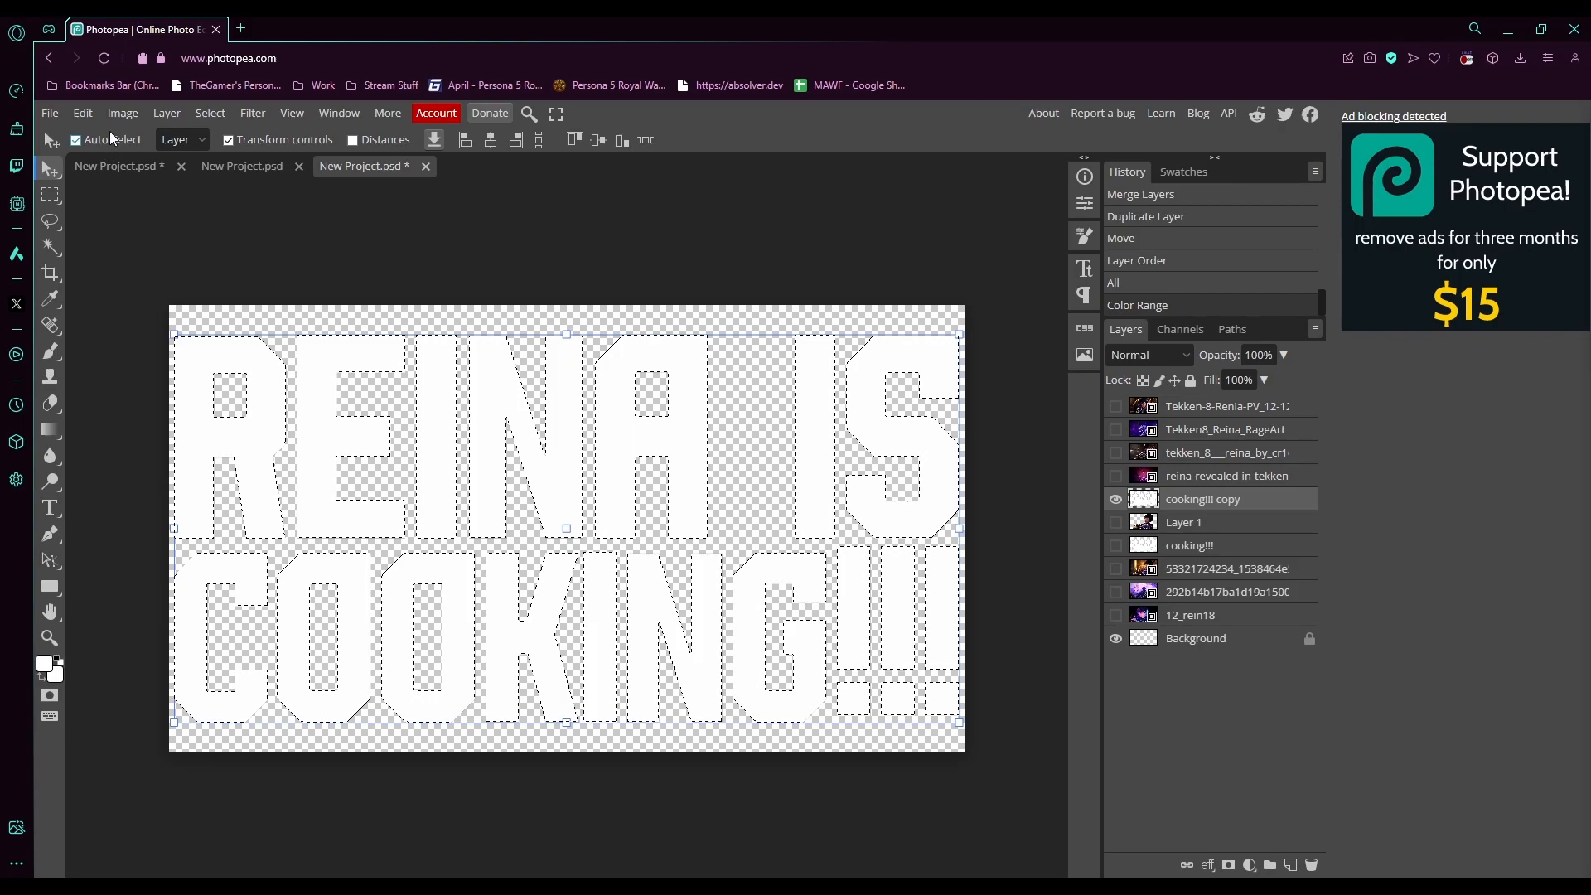
- Contract the selection by 7 px and delete its contents to leave a thin text outline
click(210, 113)
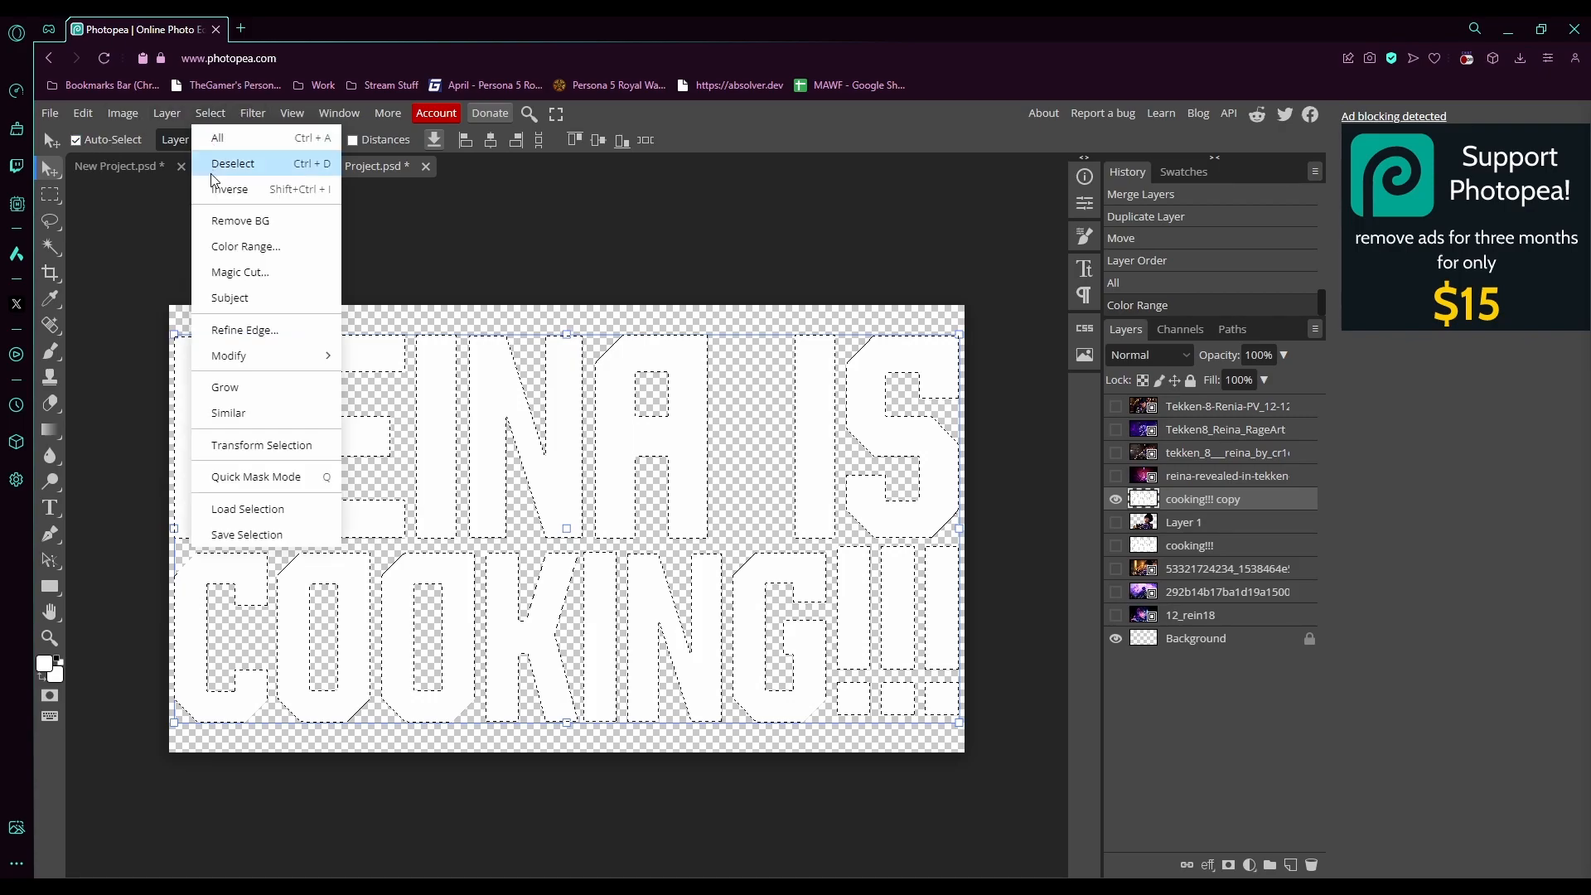
mouse_move(262, 356)
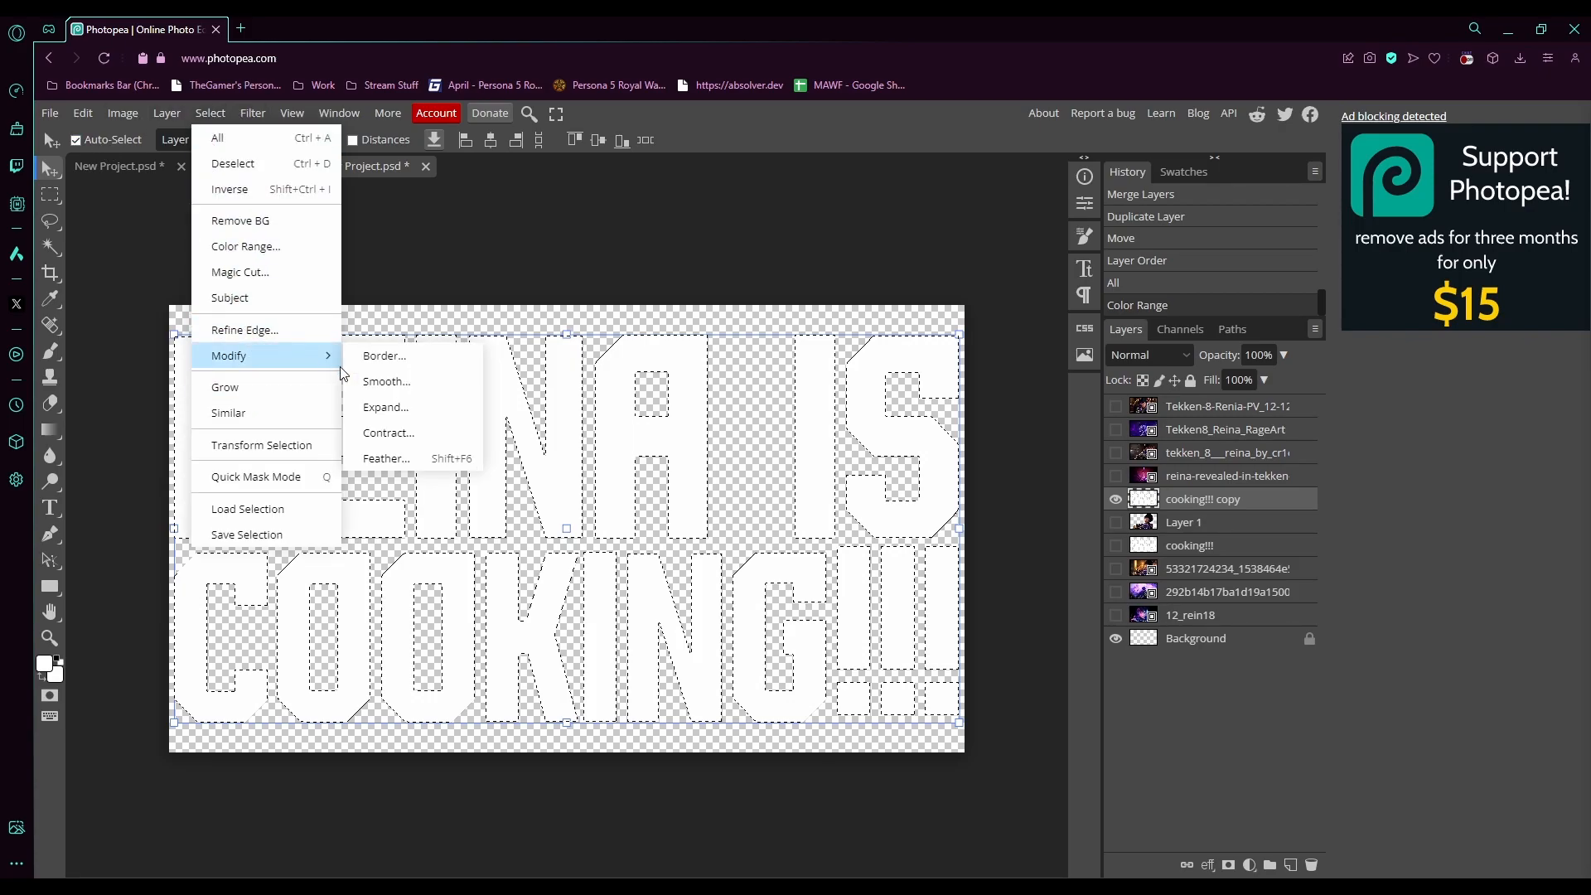
click(406, 433)
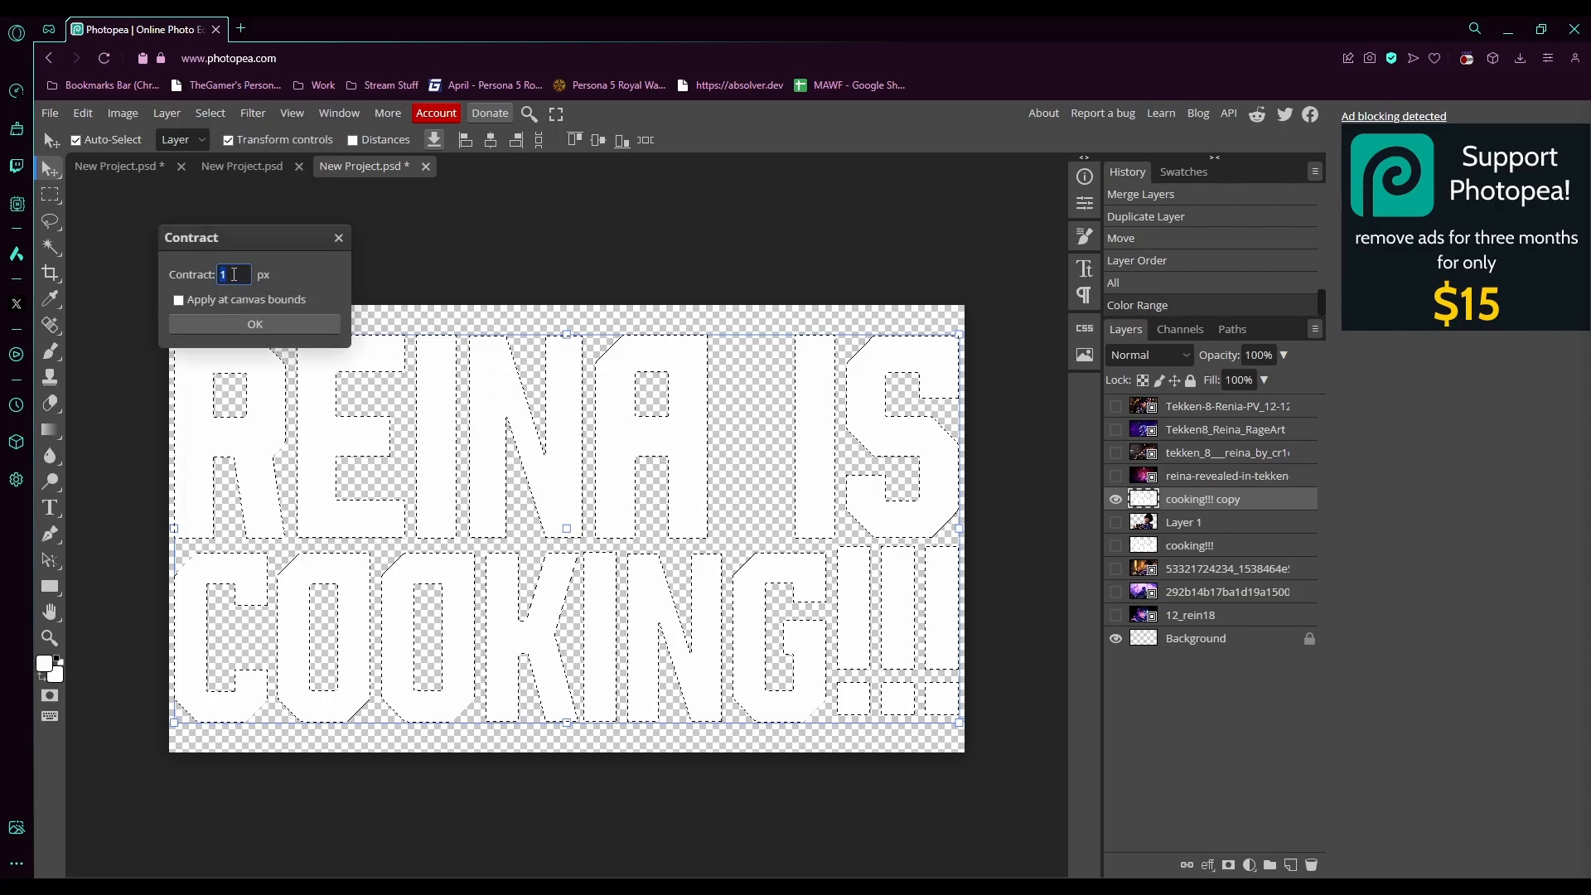
text(7)
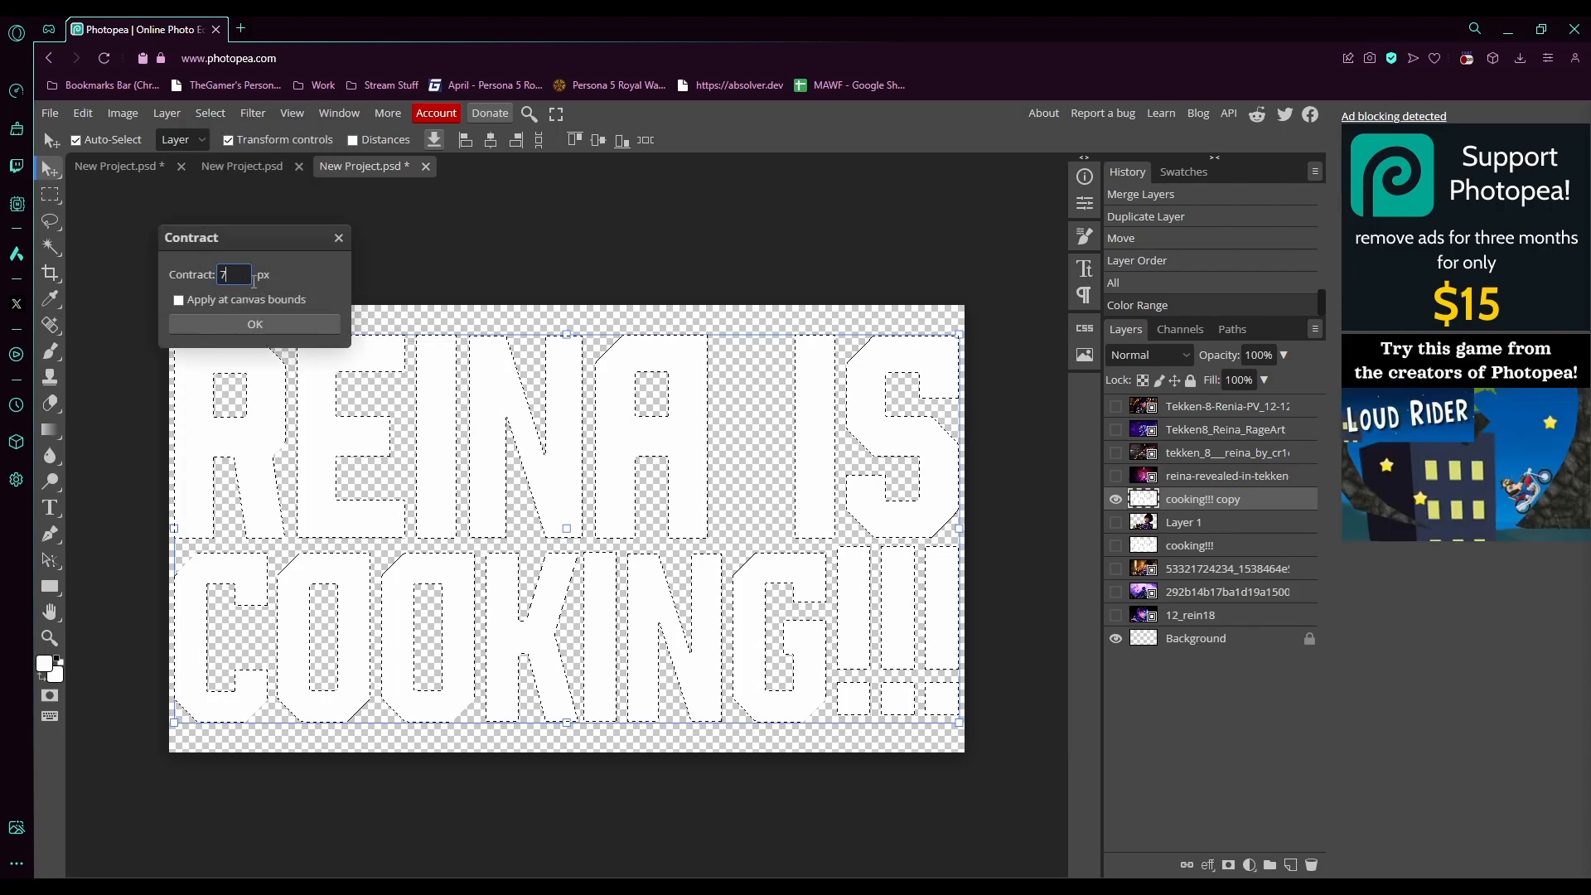
click(302, 338)
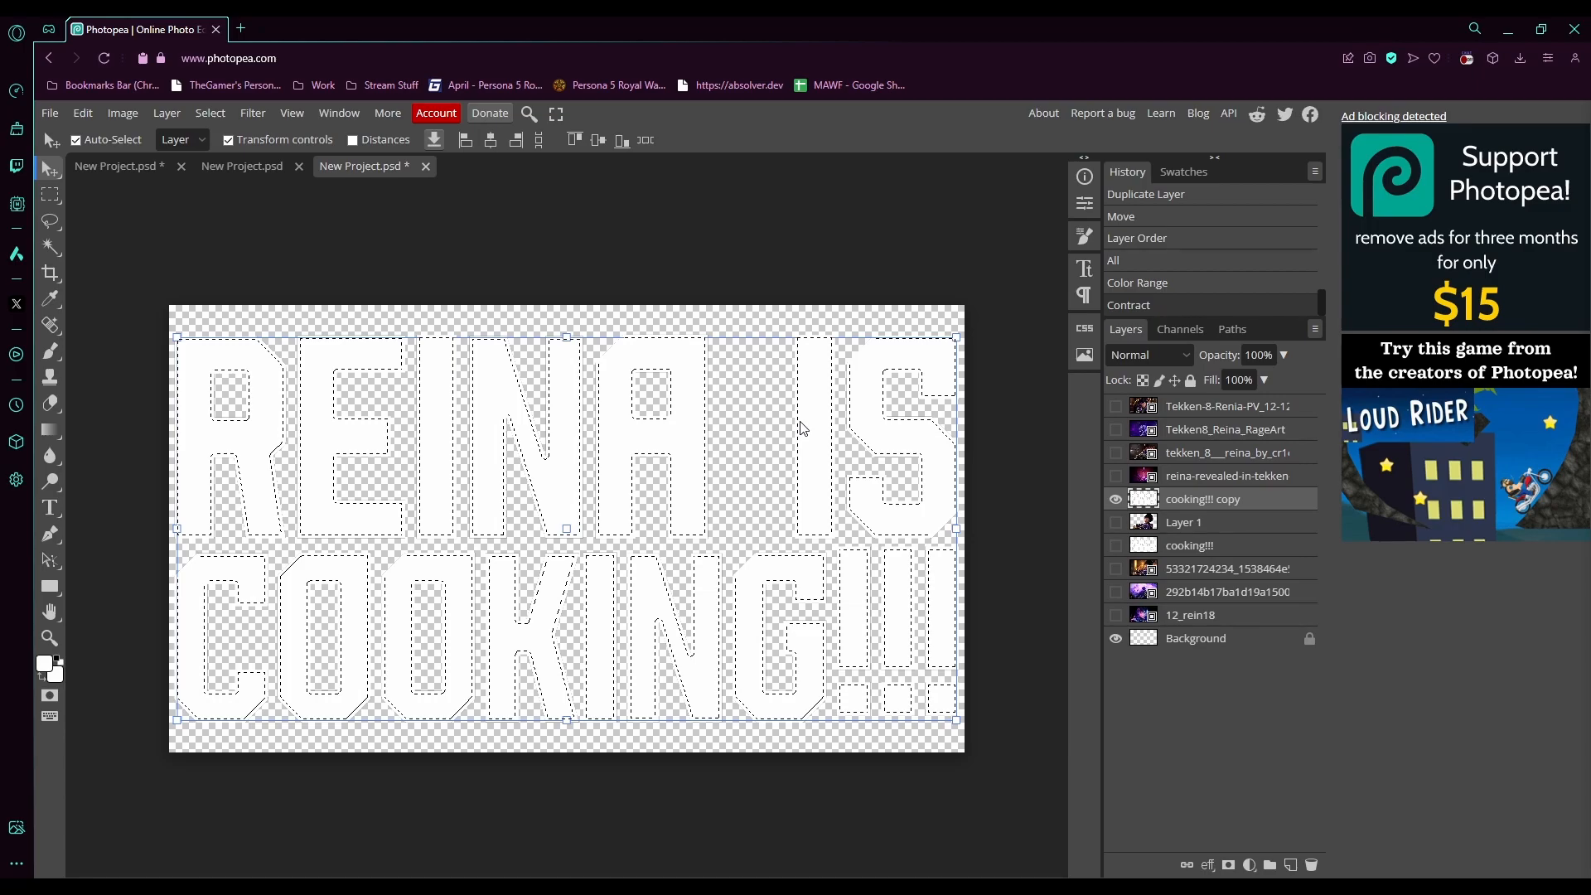
key(Delete)
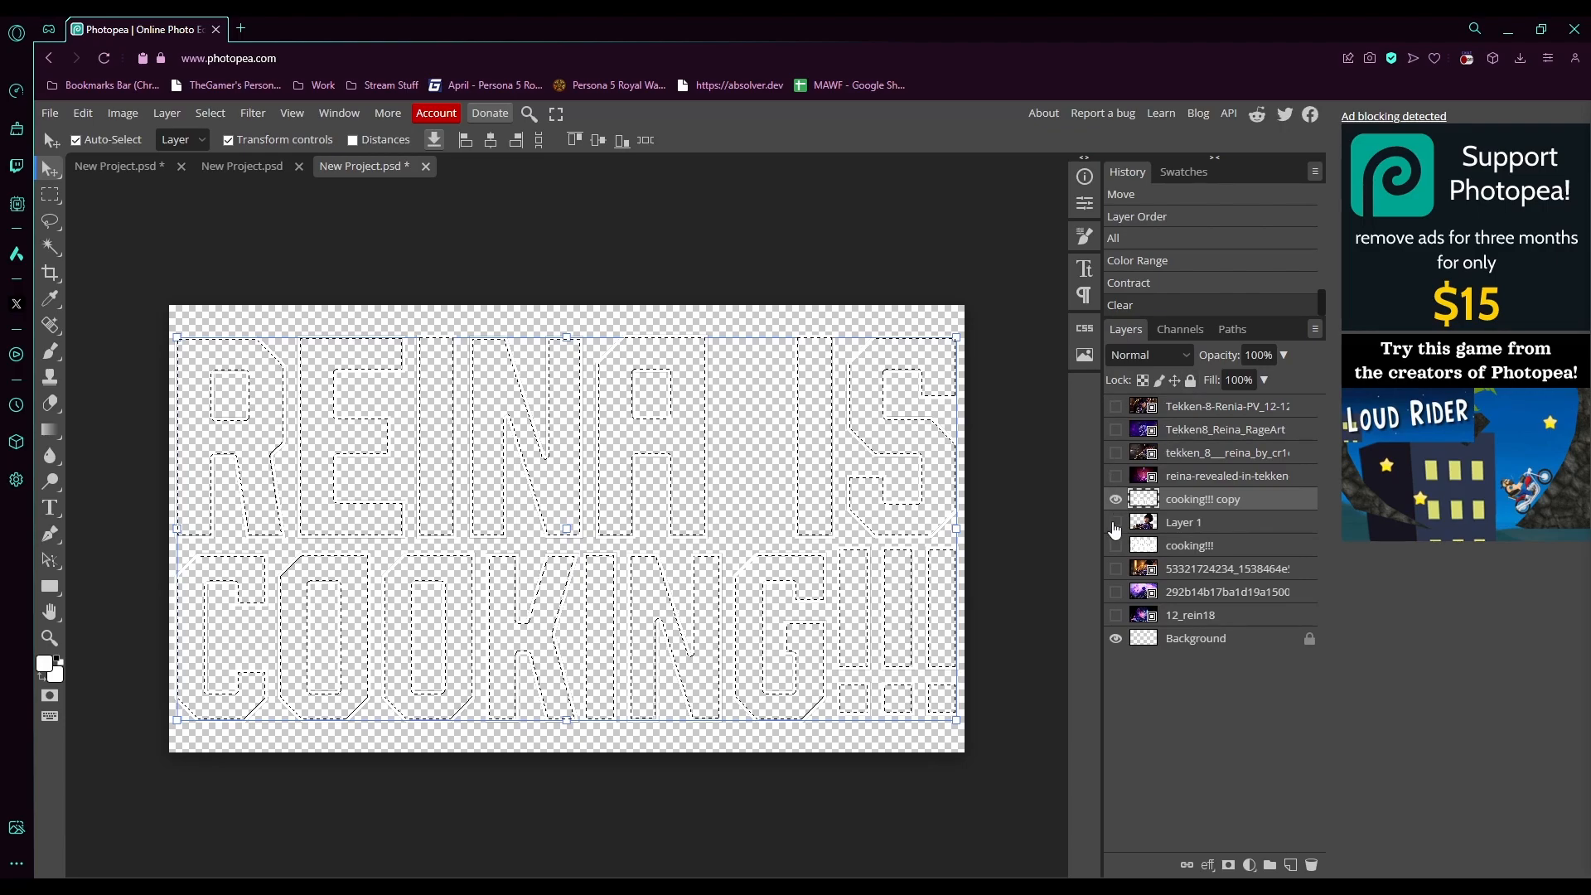
- Show the cutout, text and photo layers again and deselect
click(1115, 523)
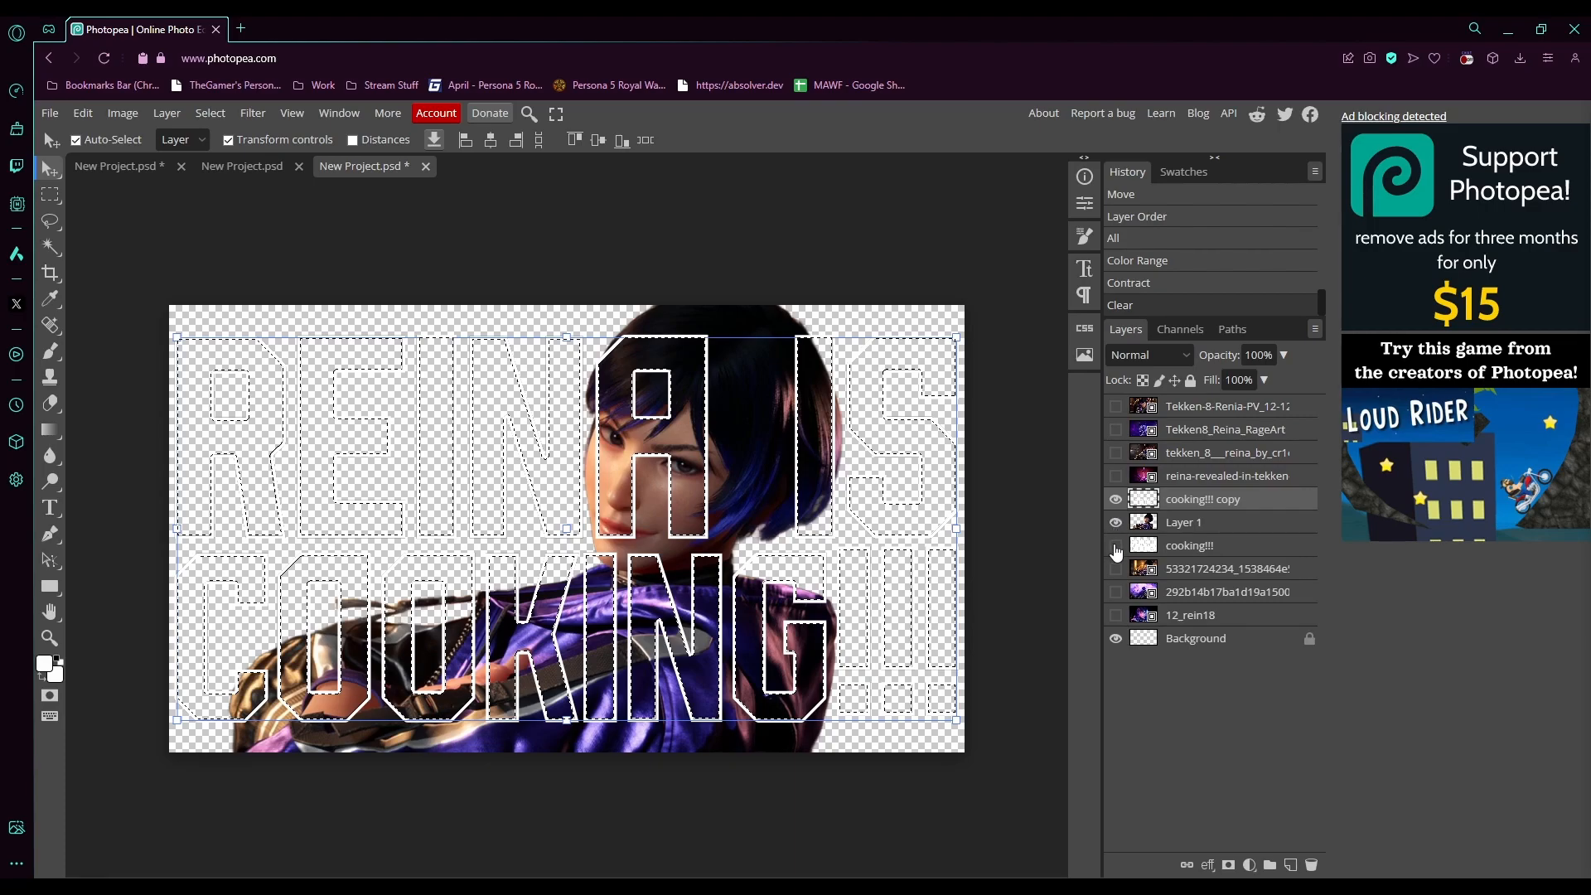
click(1115, 546)
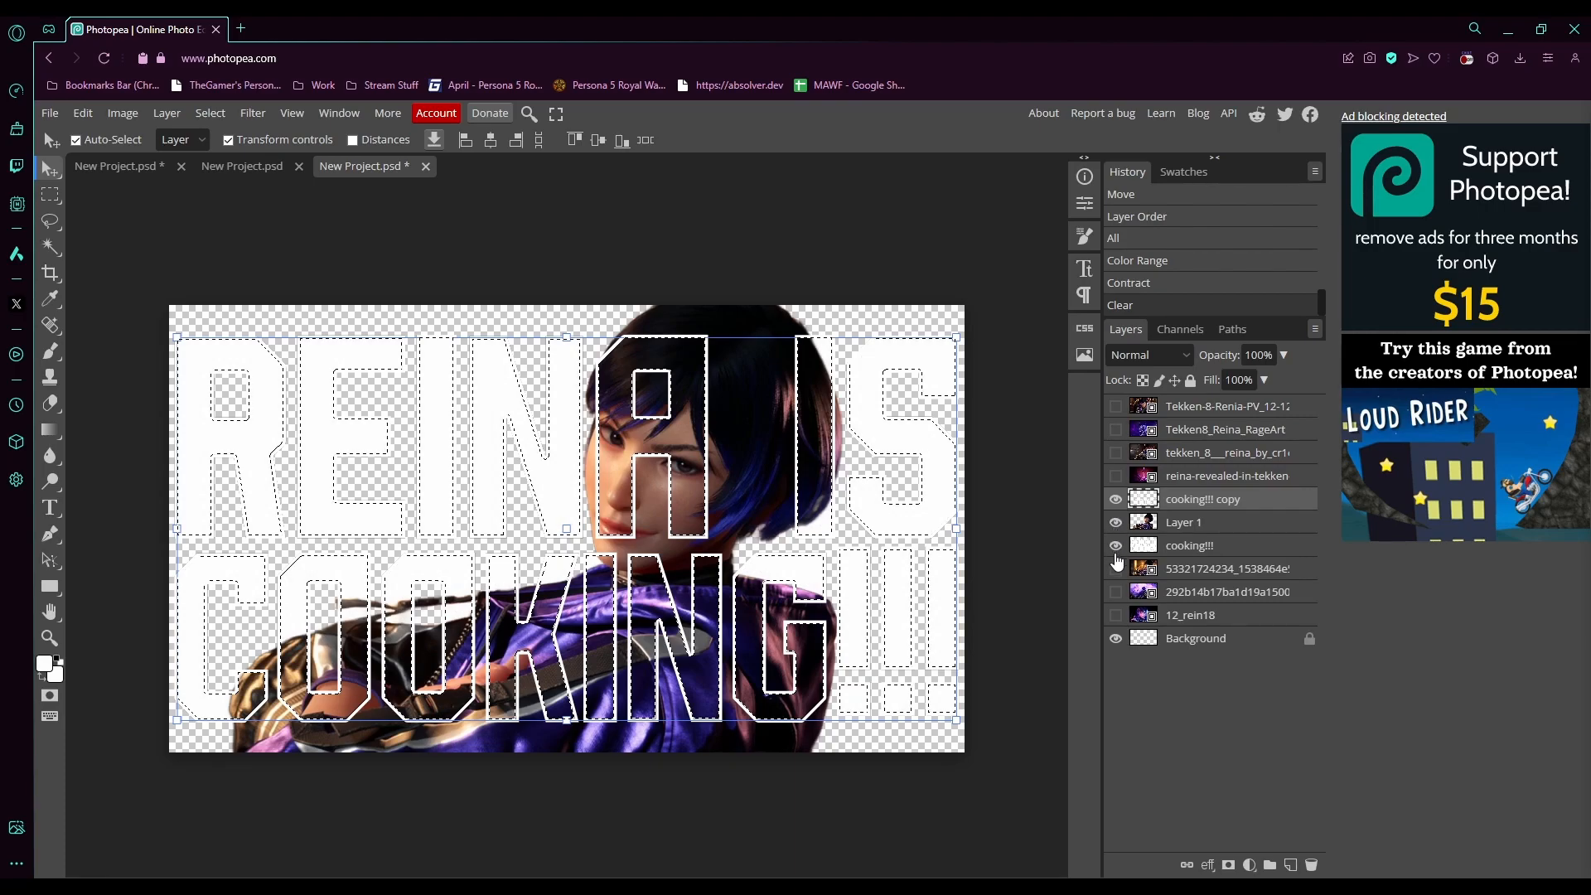
click(1116, 569)
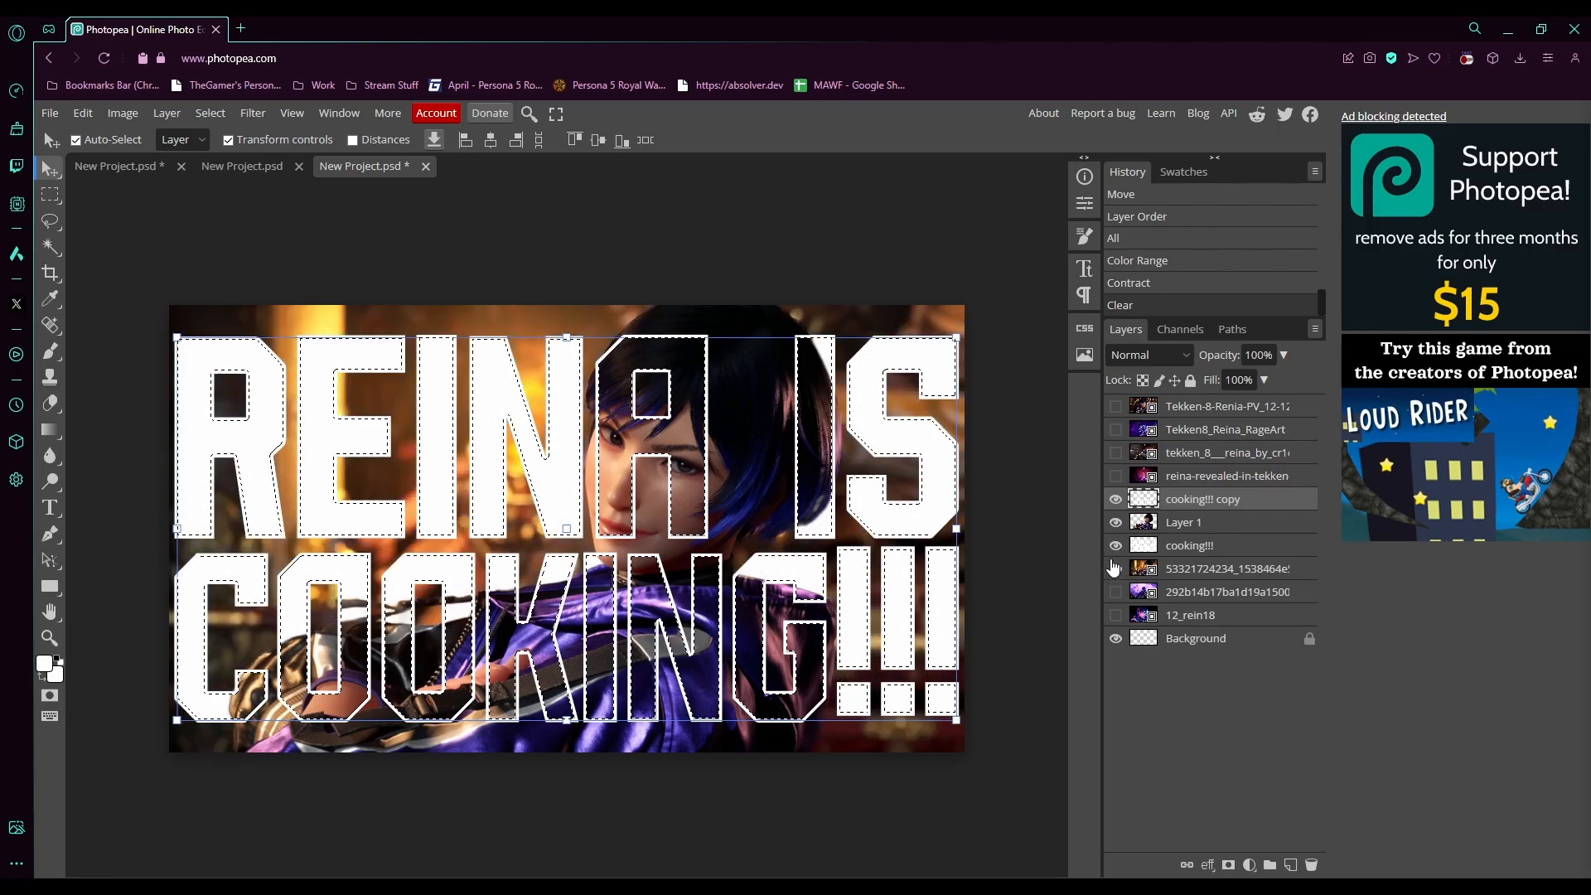
click(203, 121)
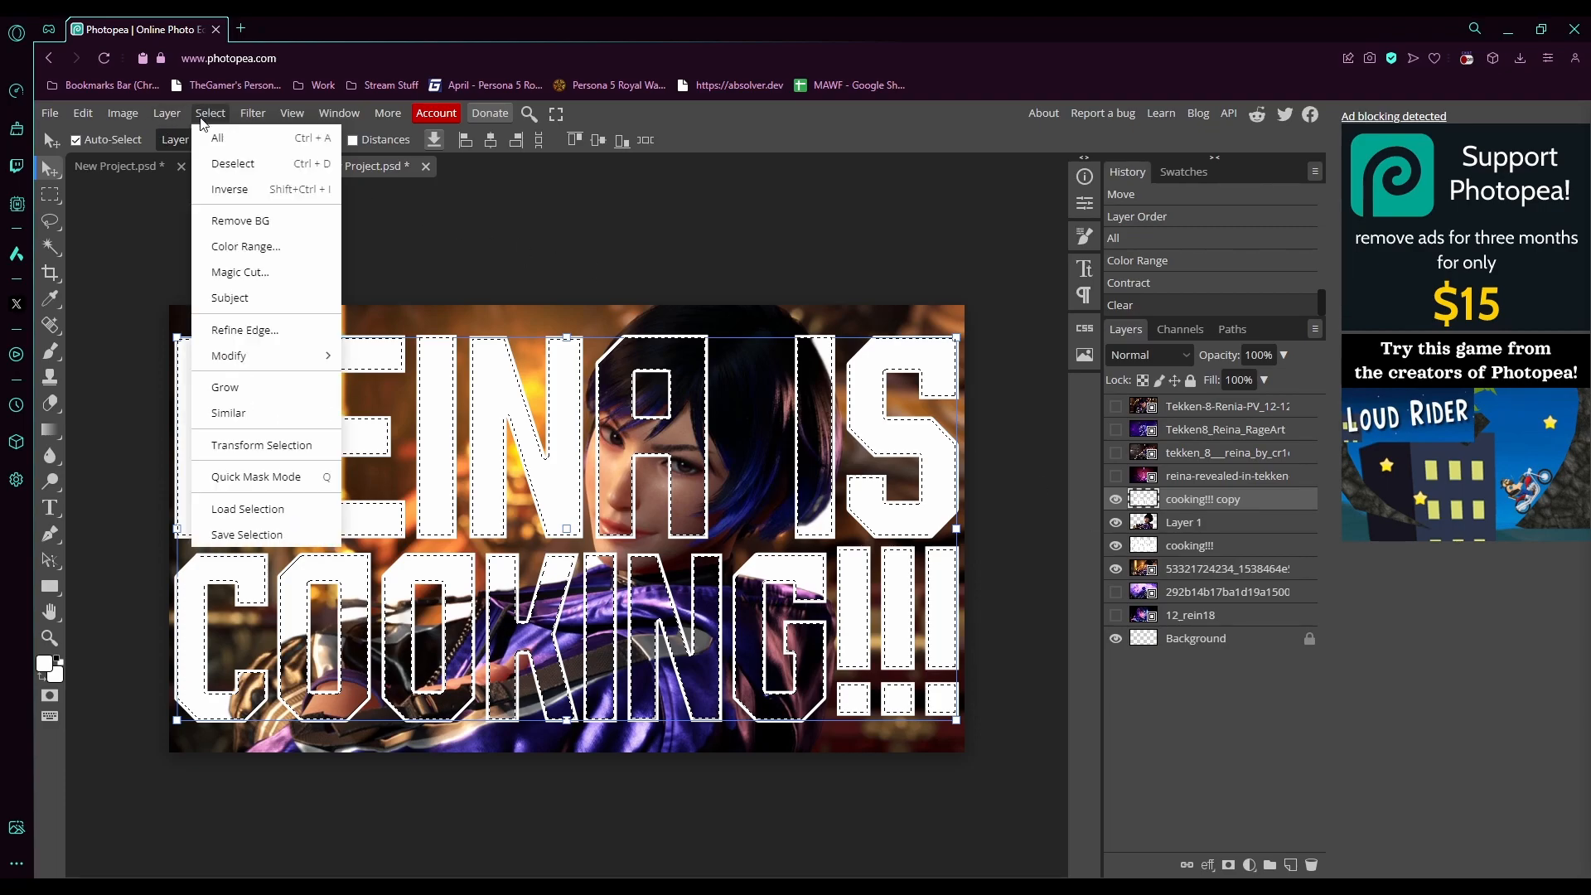
click(232, 163)
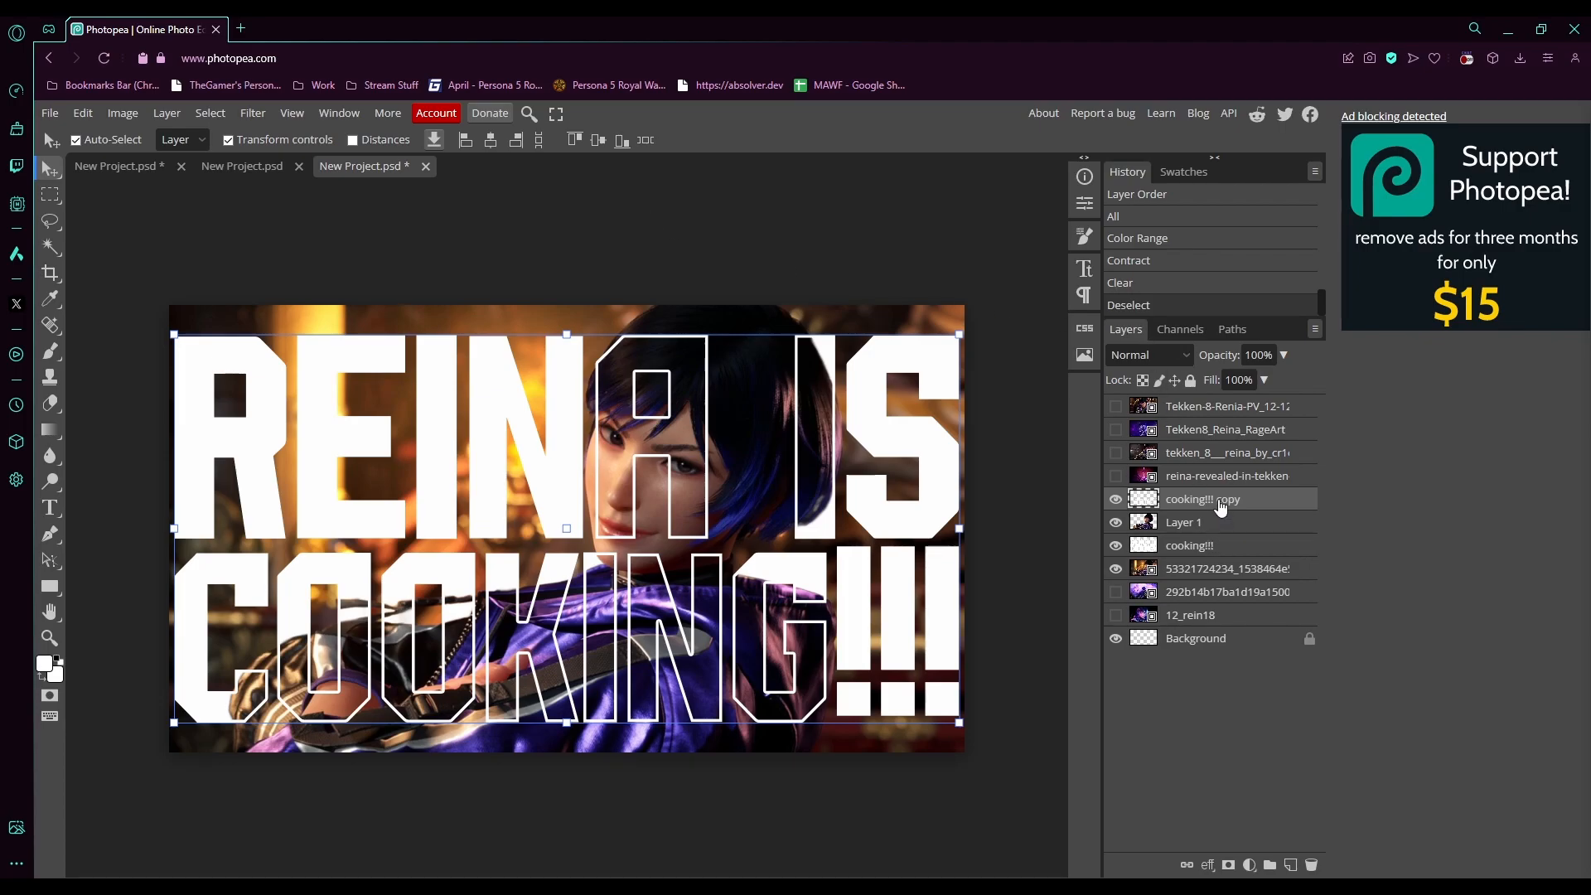
- Lower the outline layer's opacity to 33%
click(1265, 379)
drag(1278, 380, 1226, 377)
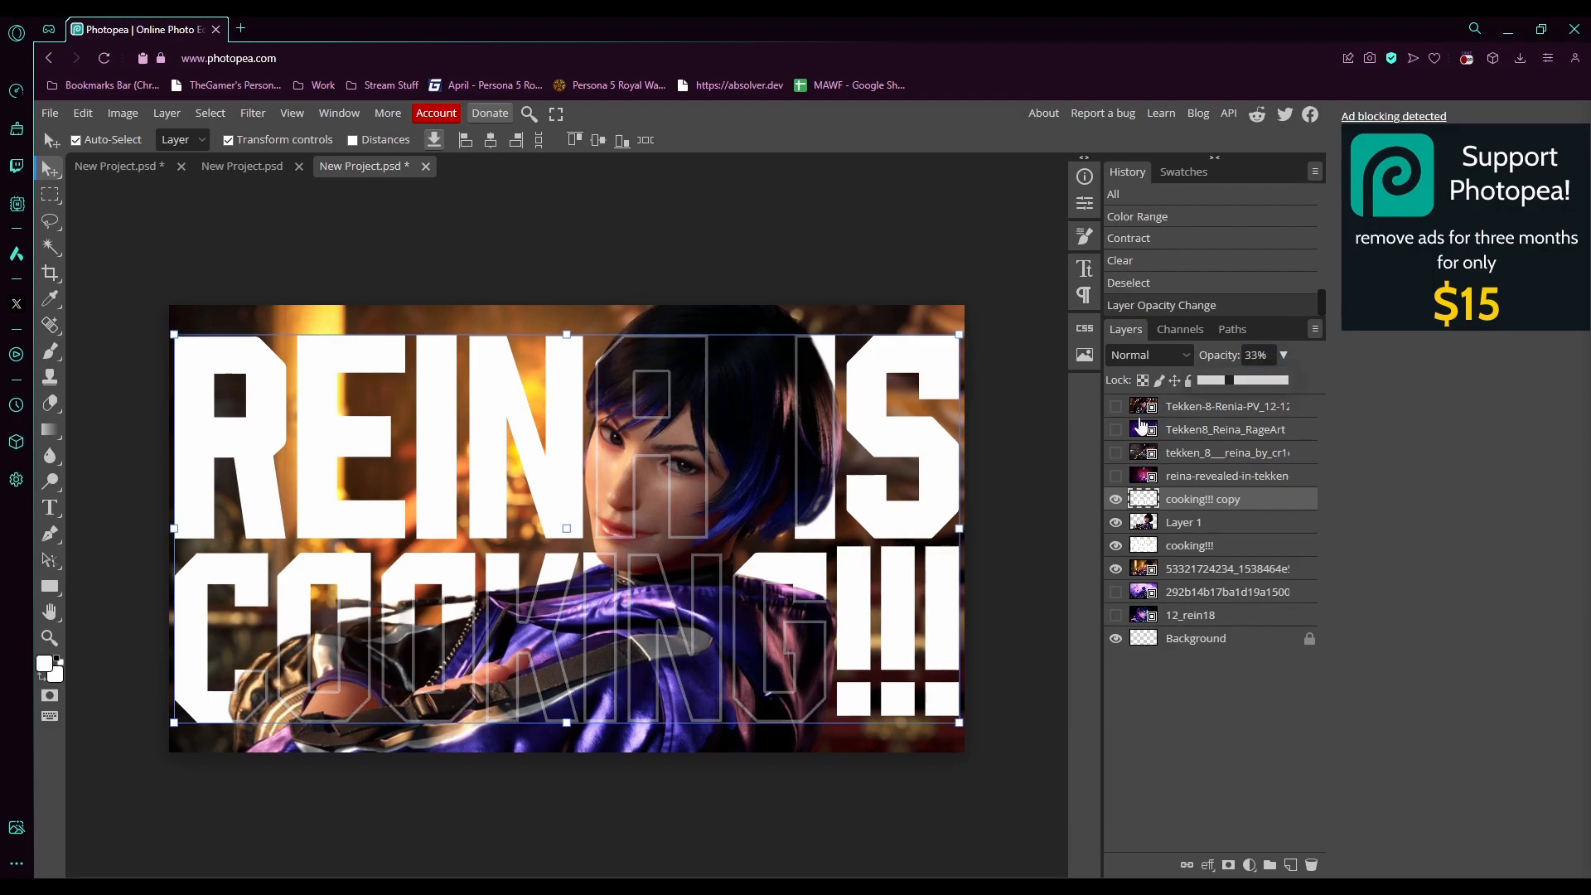
- Duplicate the background photo layer and set the copy's blend mode to Multiply
click(1207, 574)
click(1206, 575)
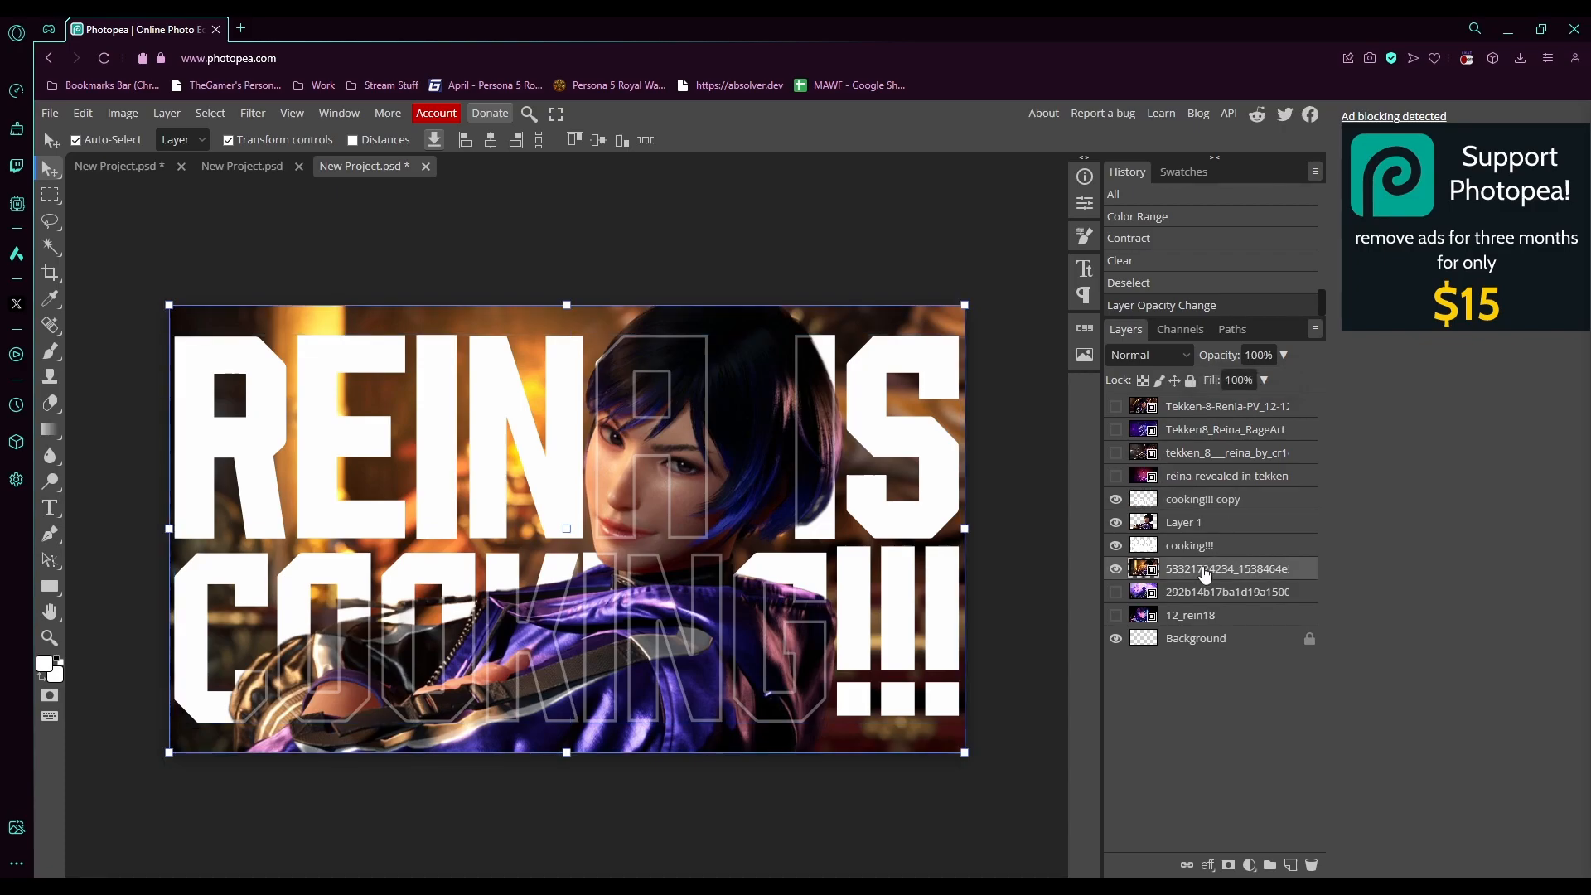
drag(1199, 574, 1250, 655)
drag(1286, 850, 1291, 864)
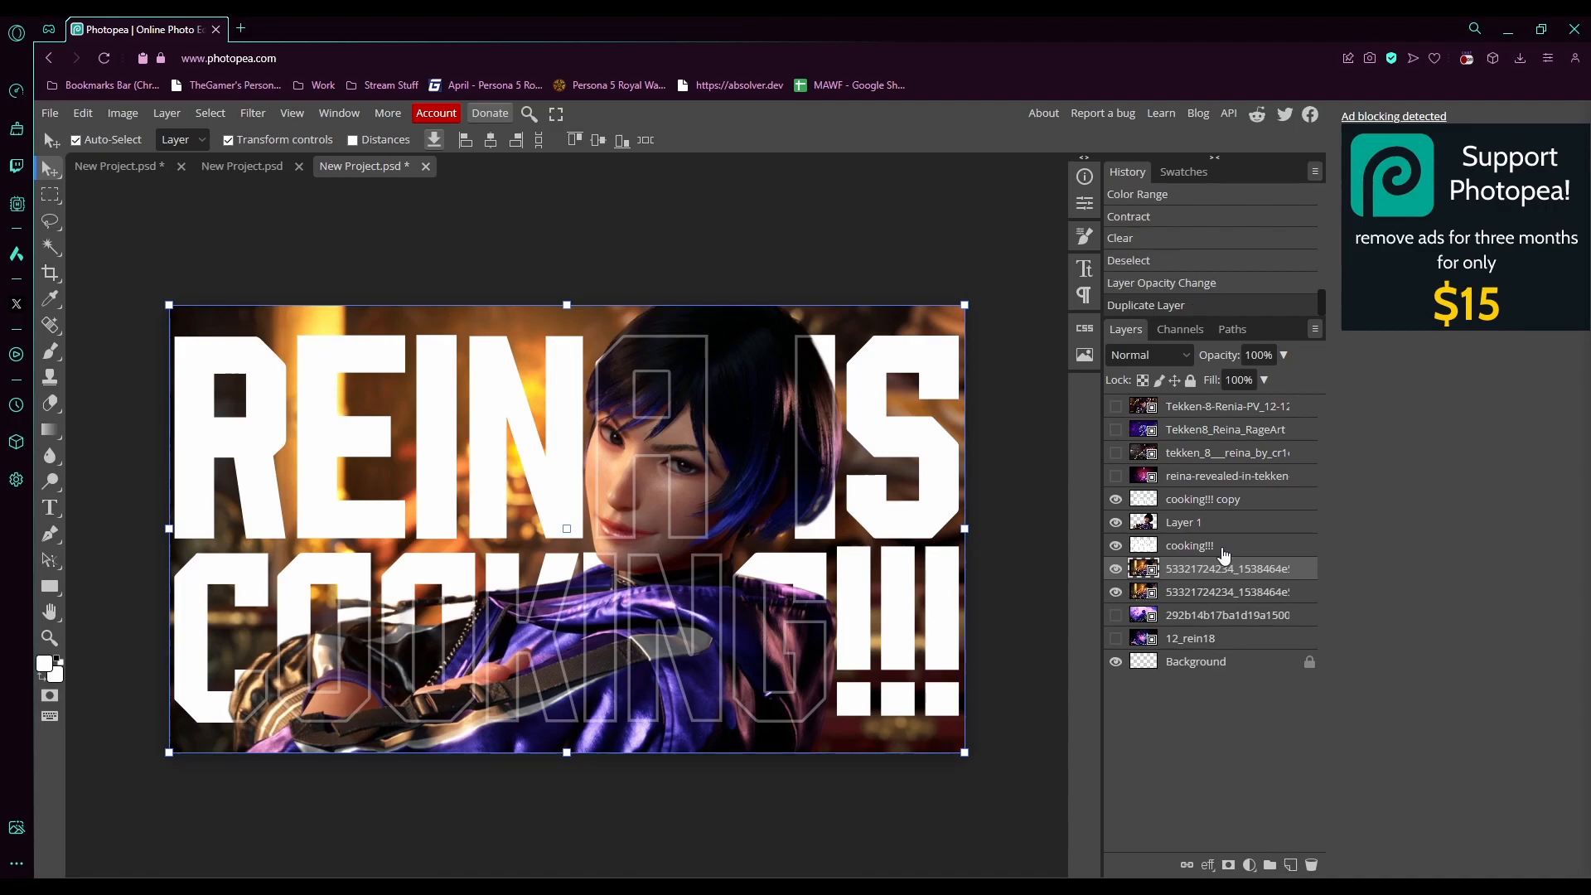
click(1139, 439)
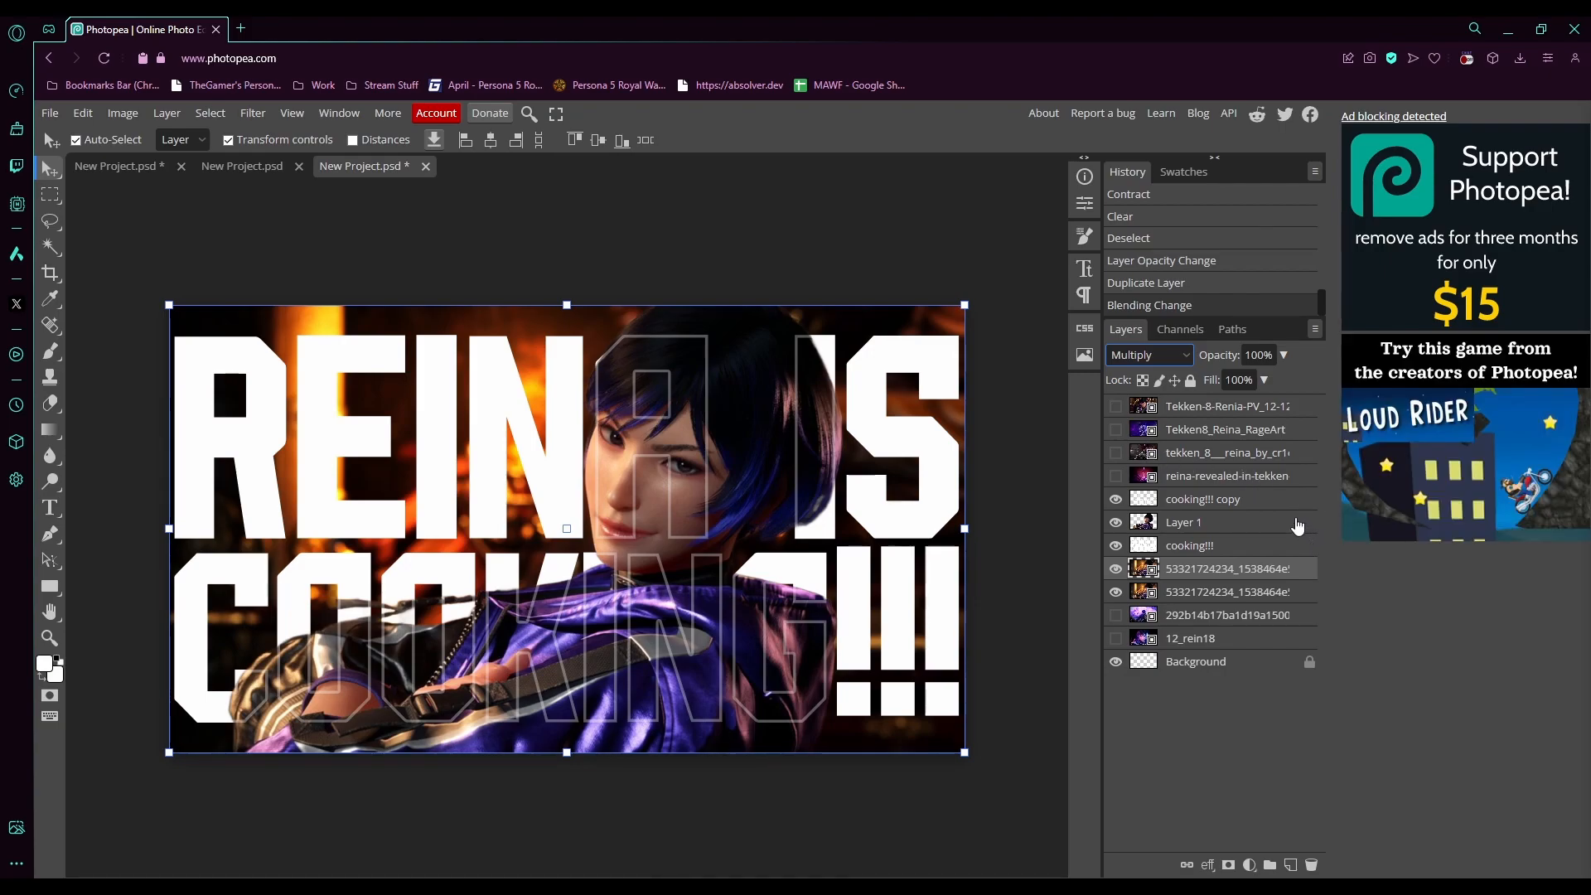
- Add a Stroke layer style to the "cooking!!!" text layer, sampling the purple #4a39a2 from Reina's outfit as its colour
click(1194, 546)
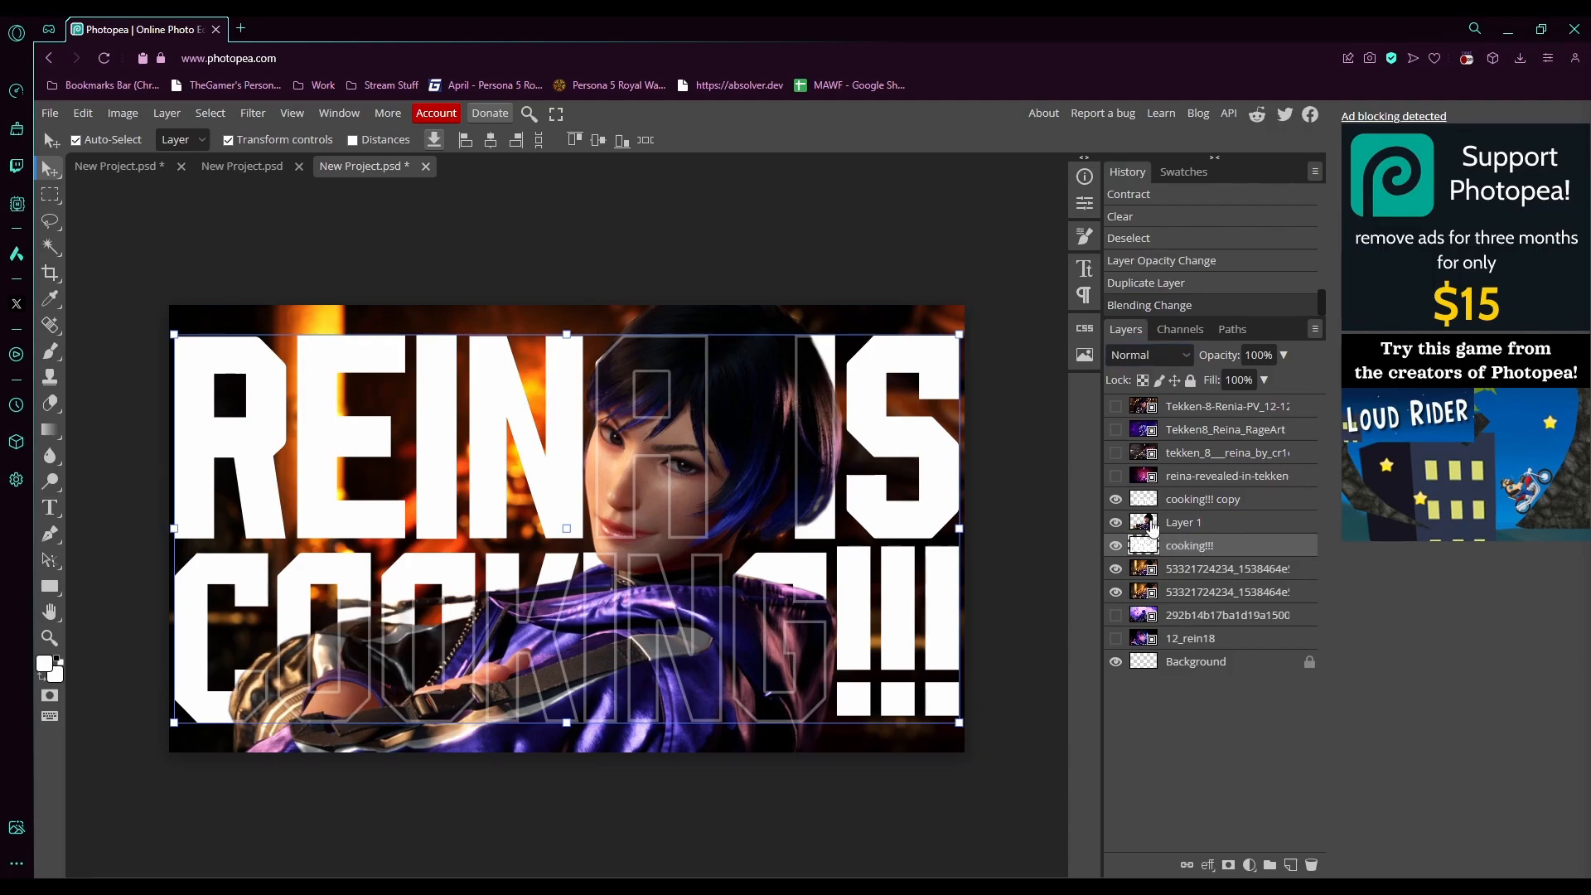
click(159, 114)
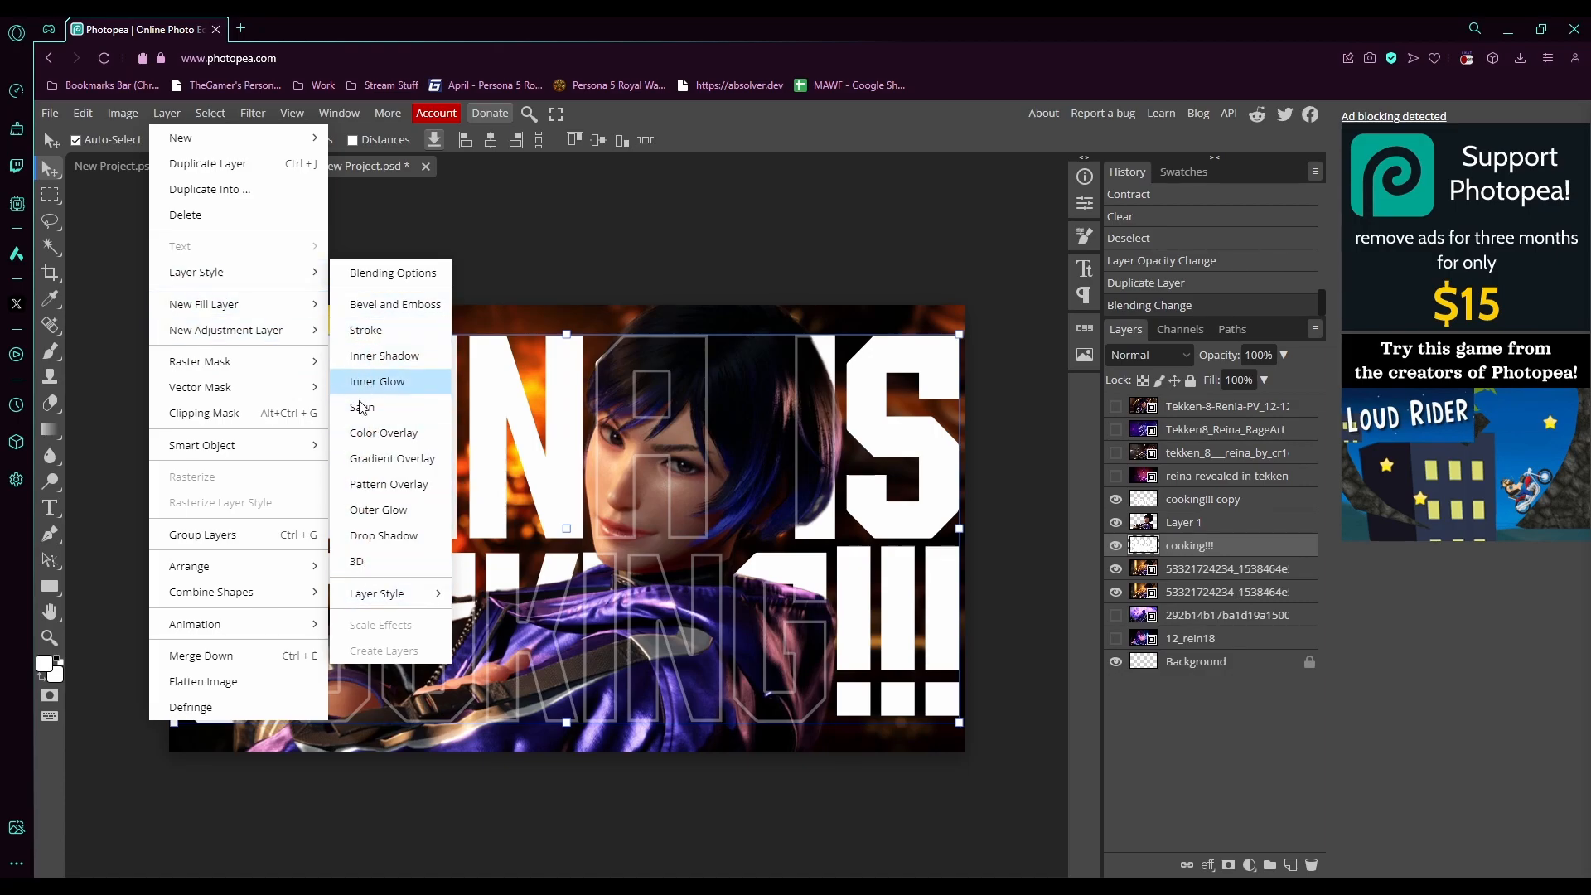
click(383, 536)
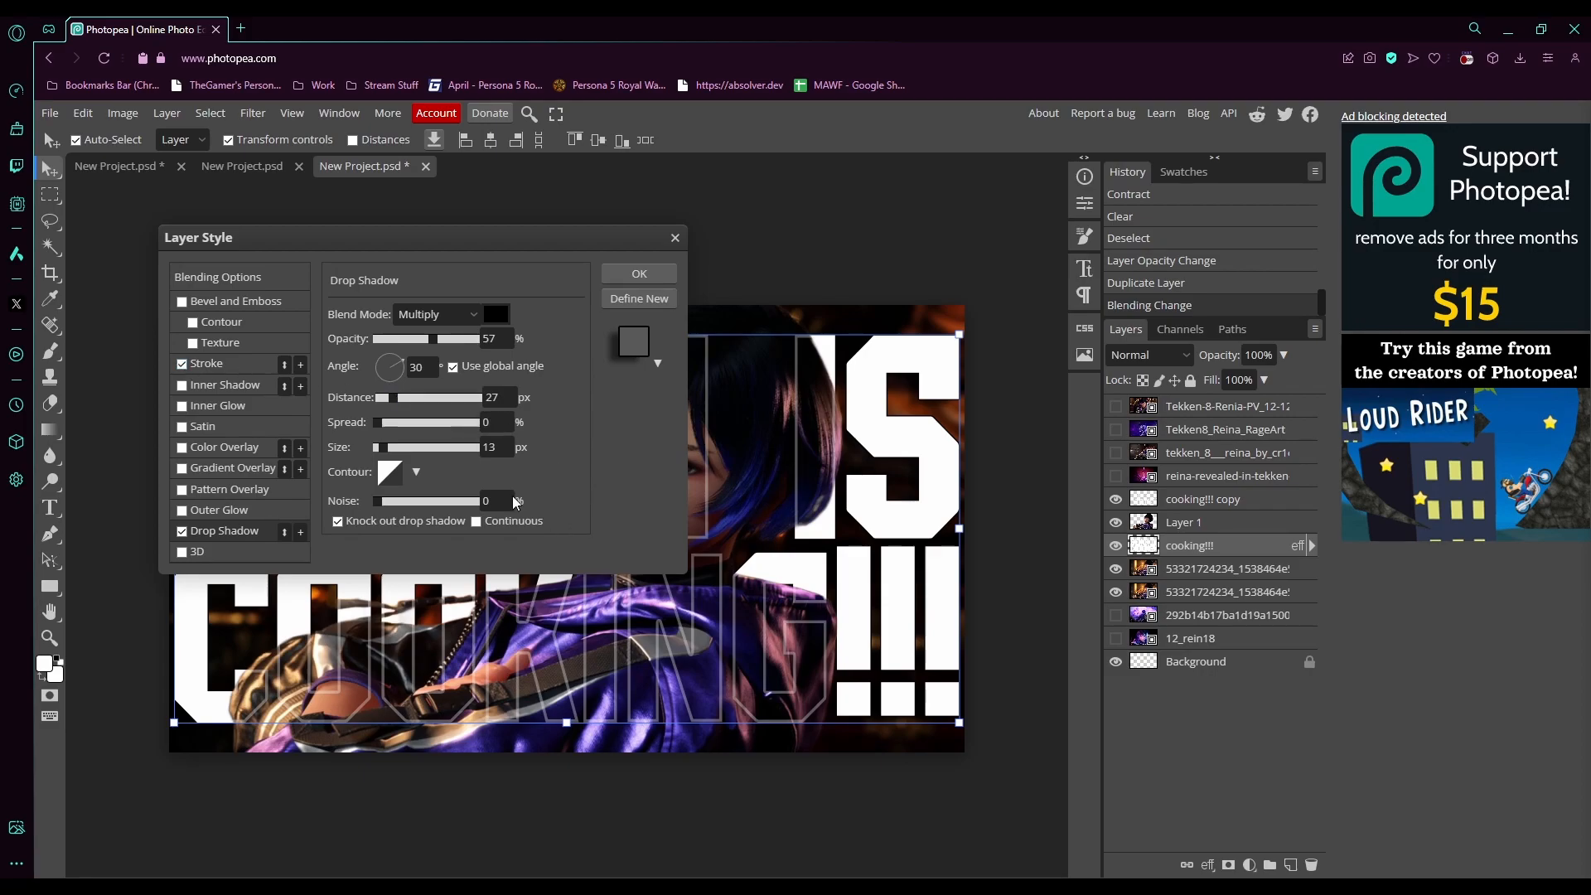
click(235, 363)
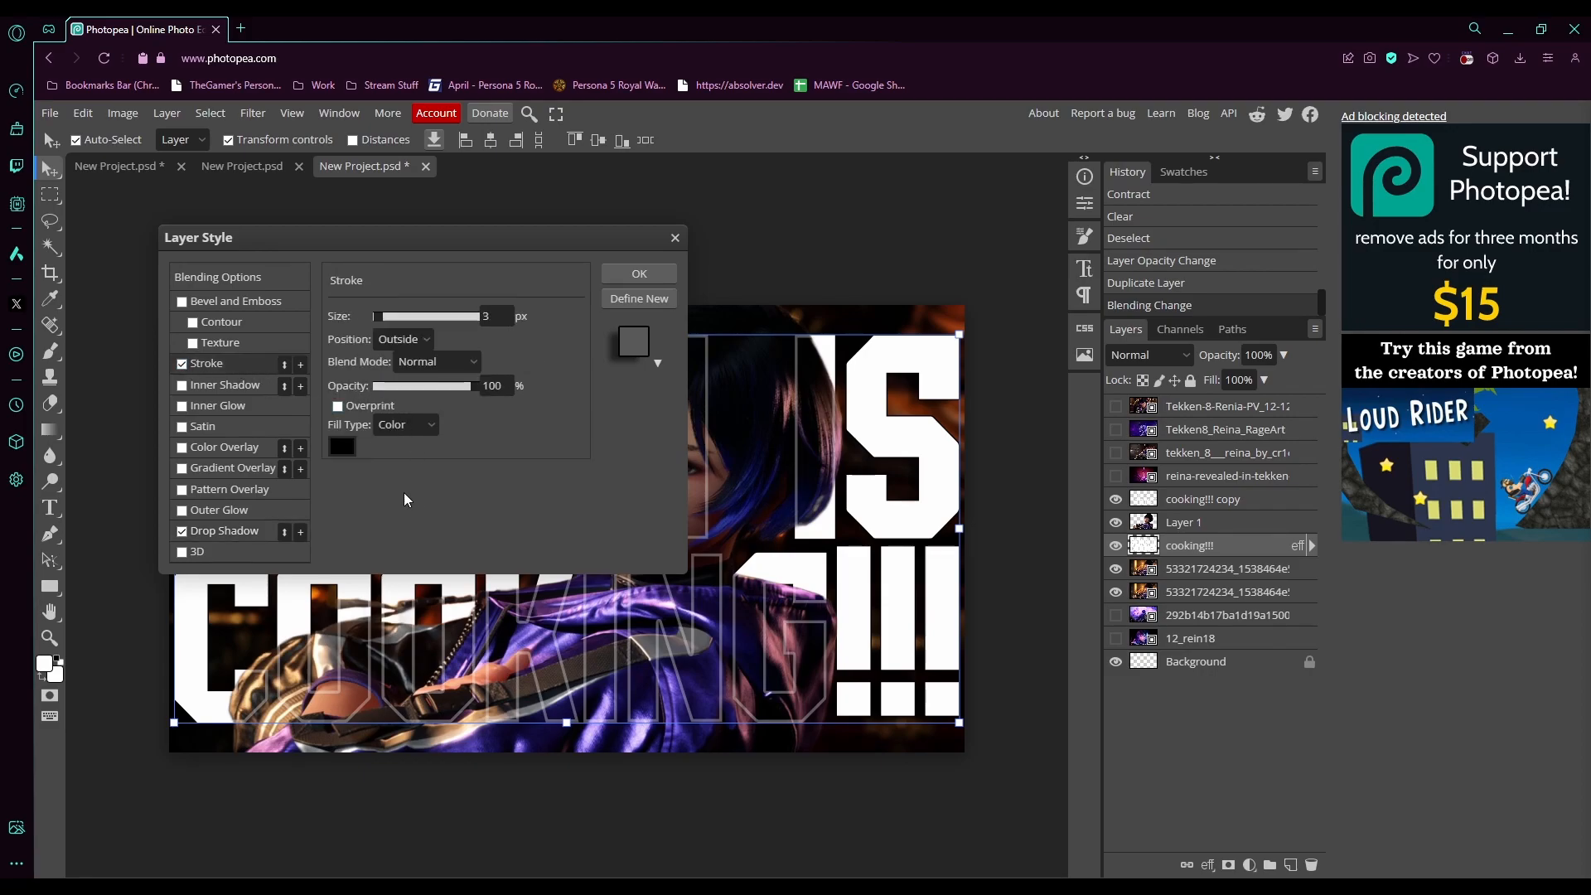
click(339, 449)
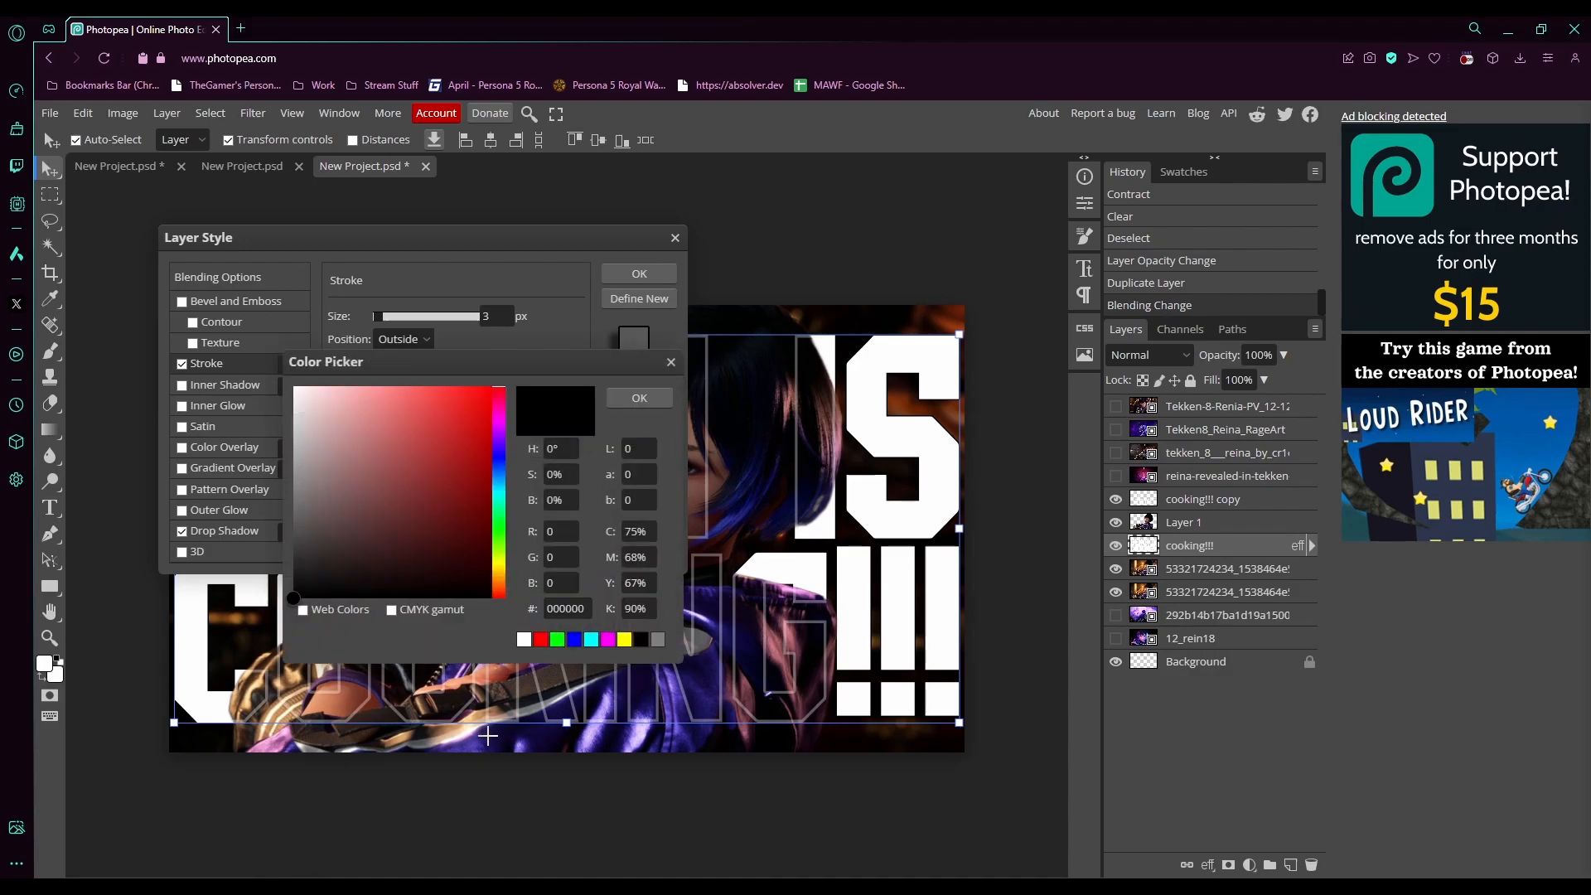
click(464, 751)
click(464, 750)
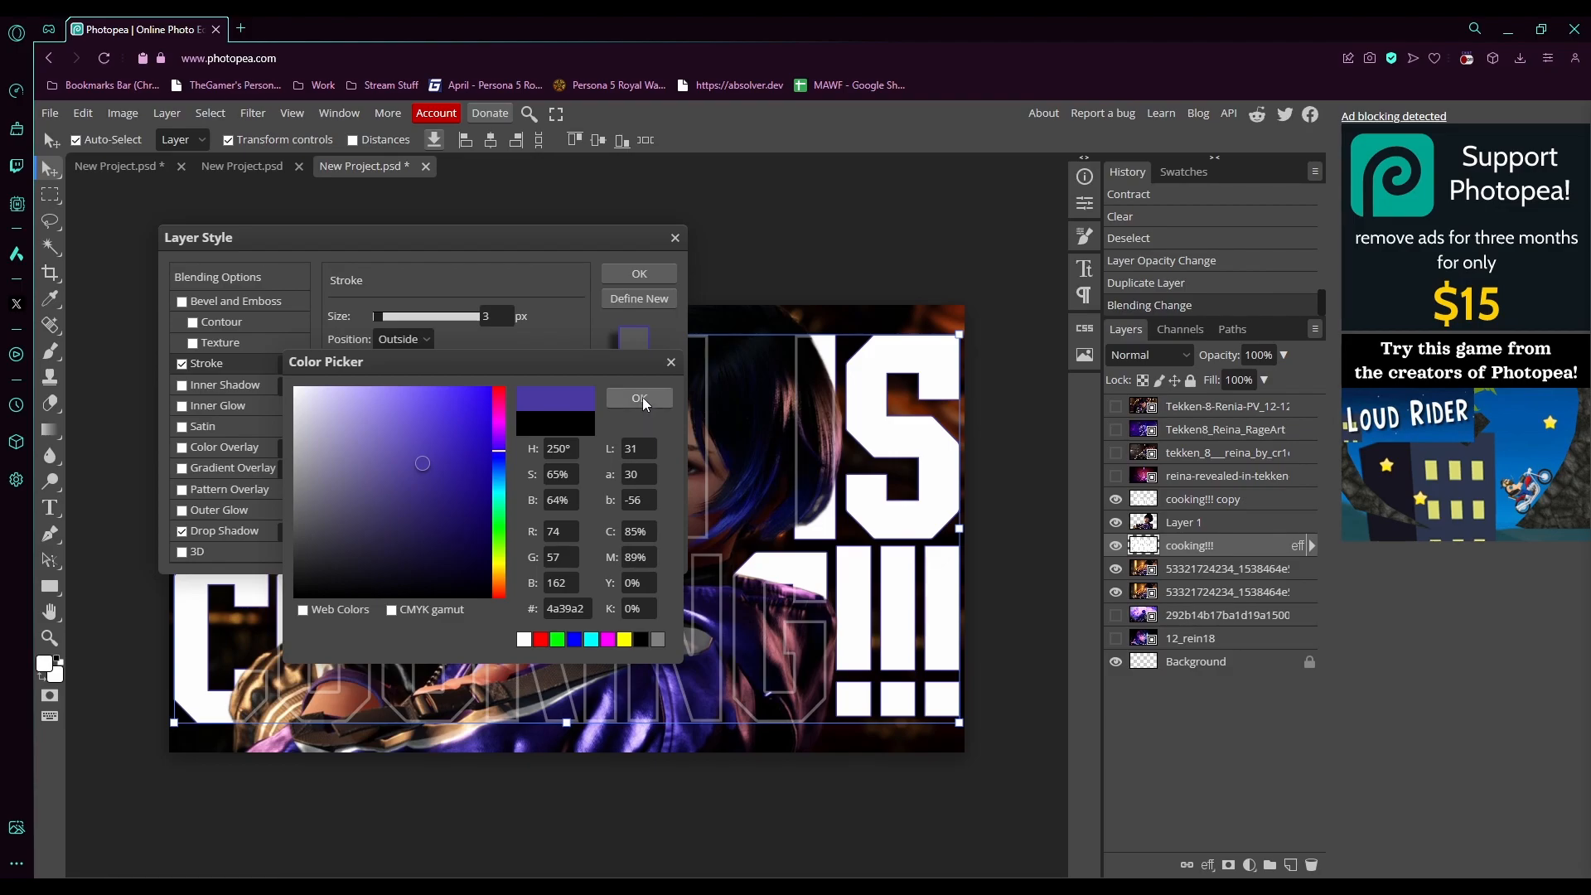
click(643, 397)
- Set the stroke size to 8 px and fine-tune the purple stroke colour
click(497, 314)
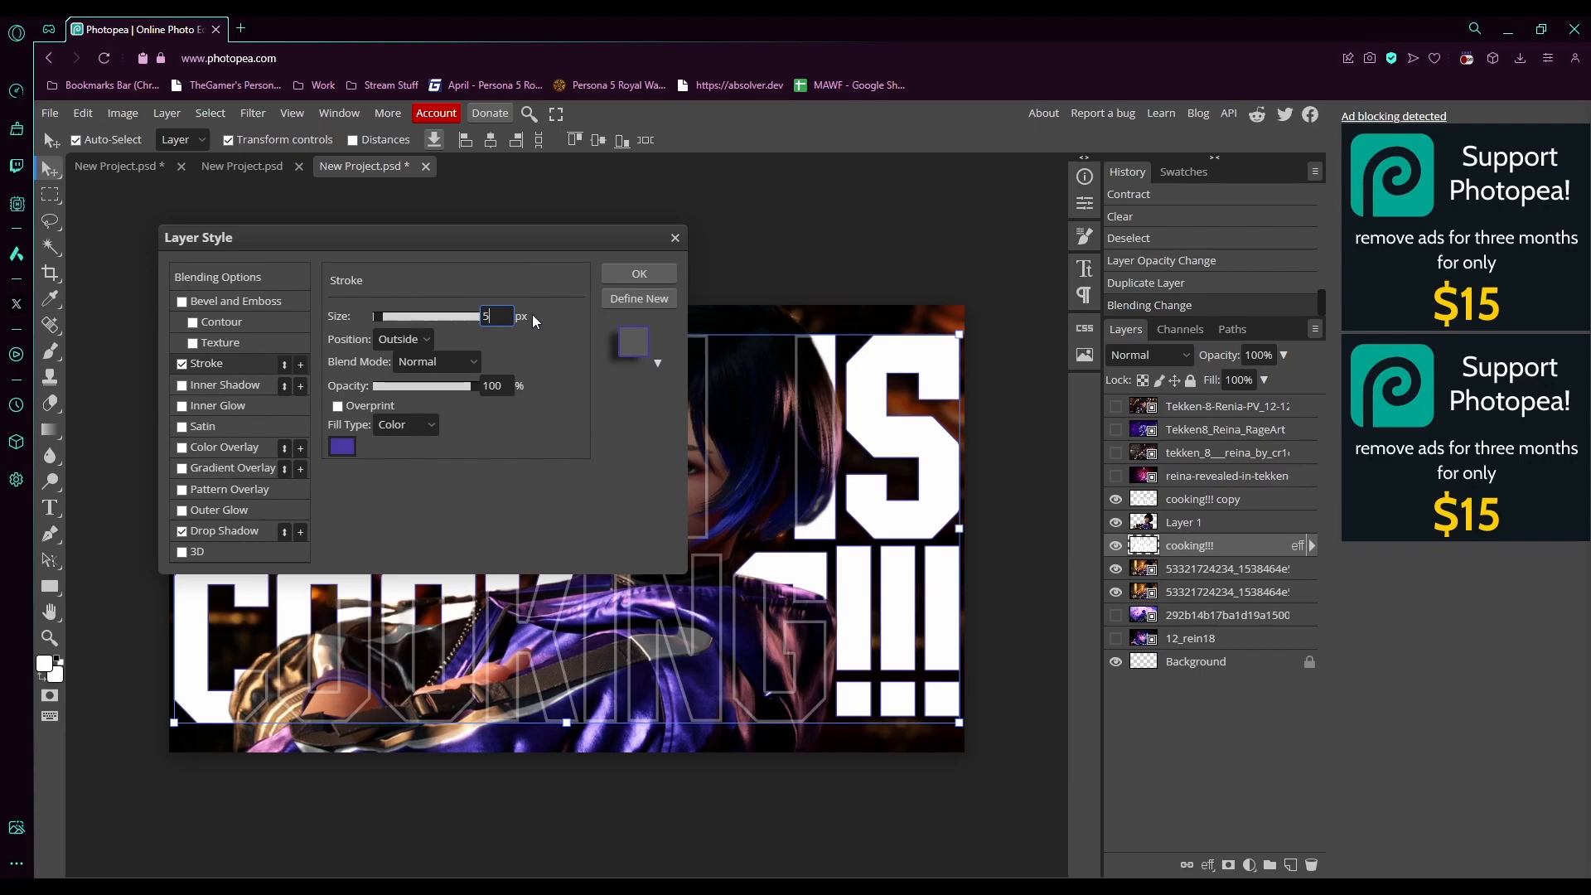
key(BackSpace)
text(8)
click(572, 381)
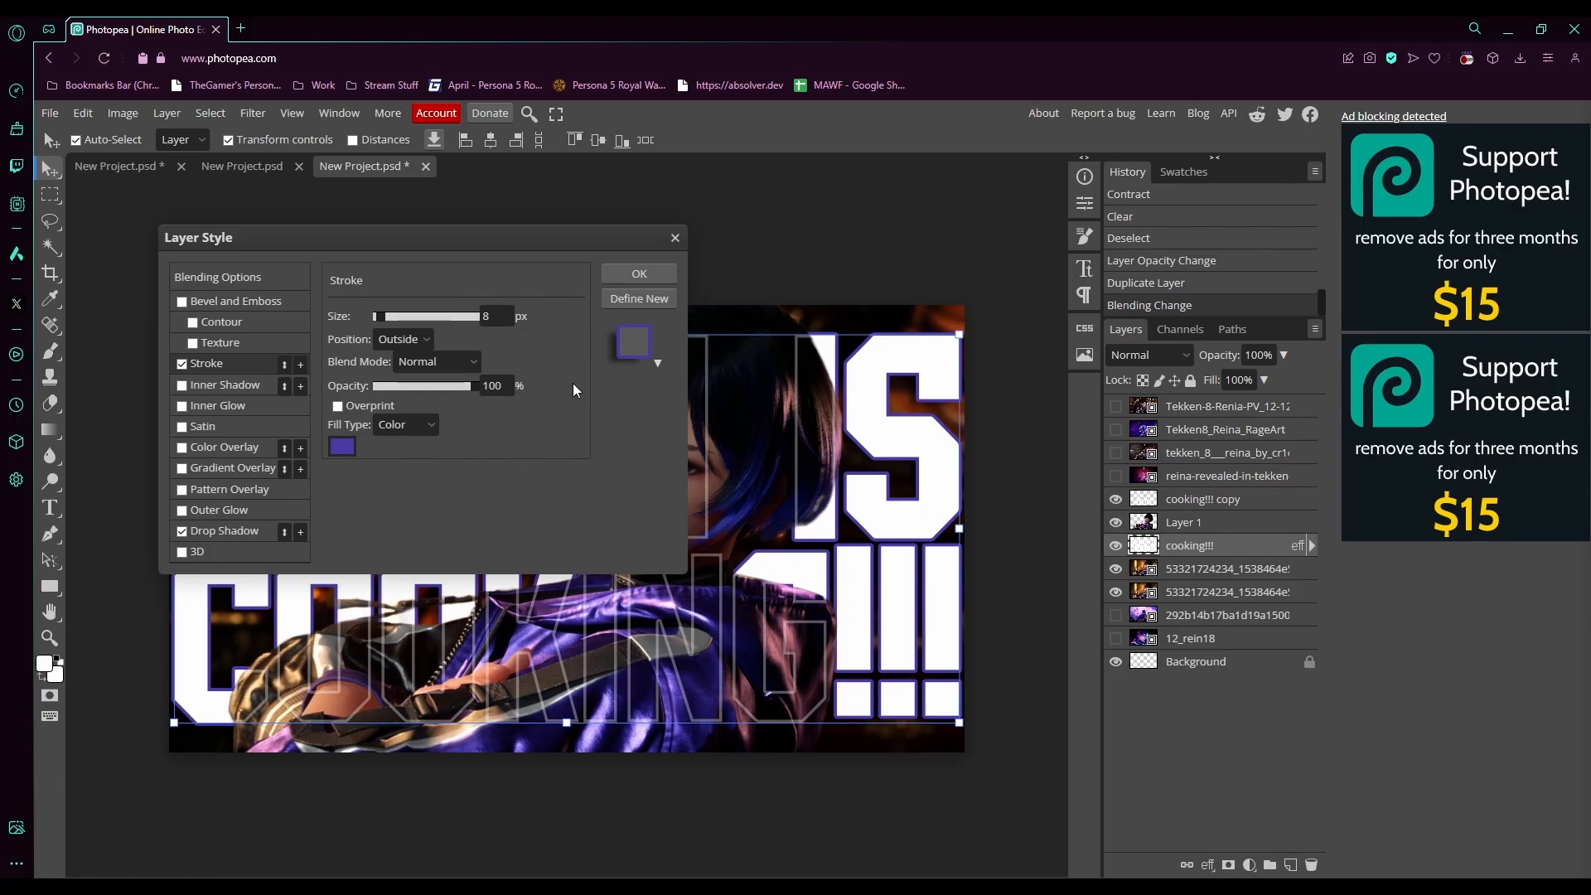
click(341, 446)
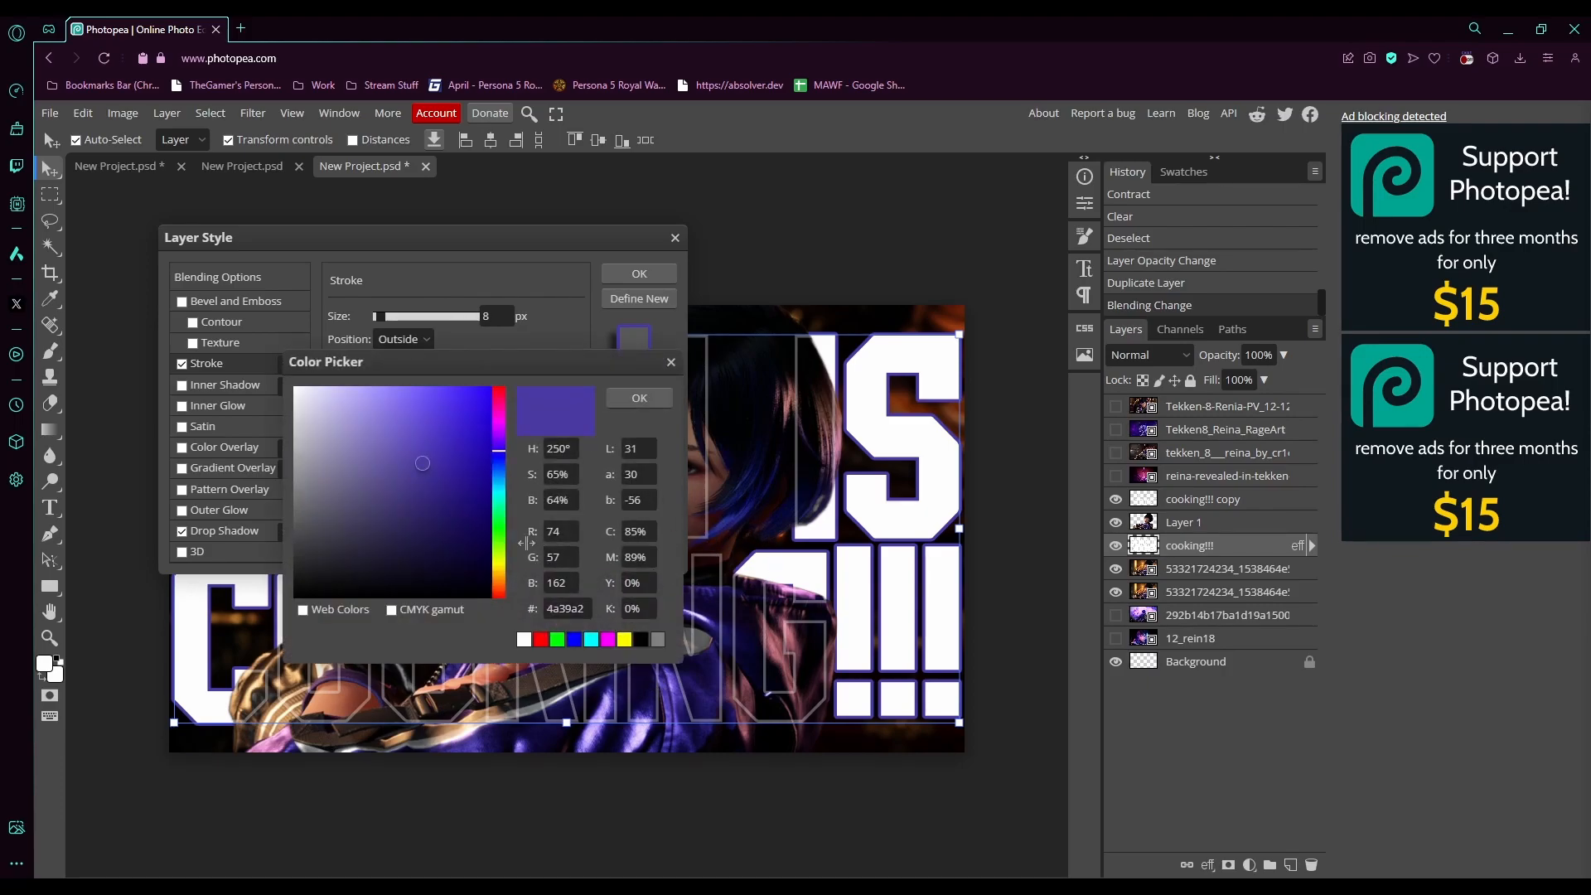
mouse_move(425, 459)
mouse_down()
mouse_move(460, 426)
mouse_move(458, 495)
mouse_move(415, 426)
mouse_move(423, 473)
mouse_up()
click(623, 398)
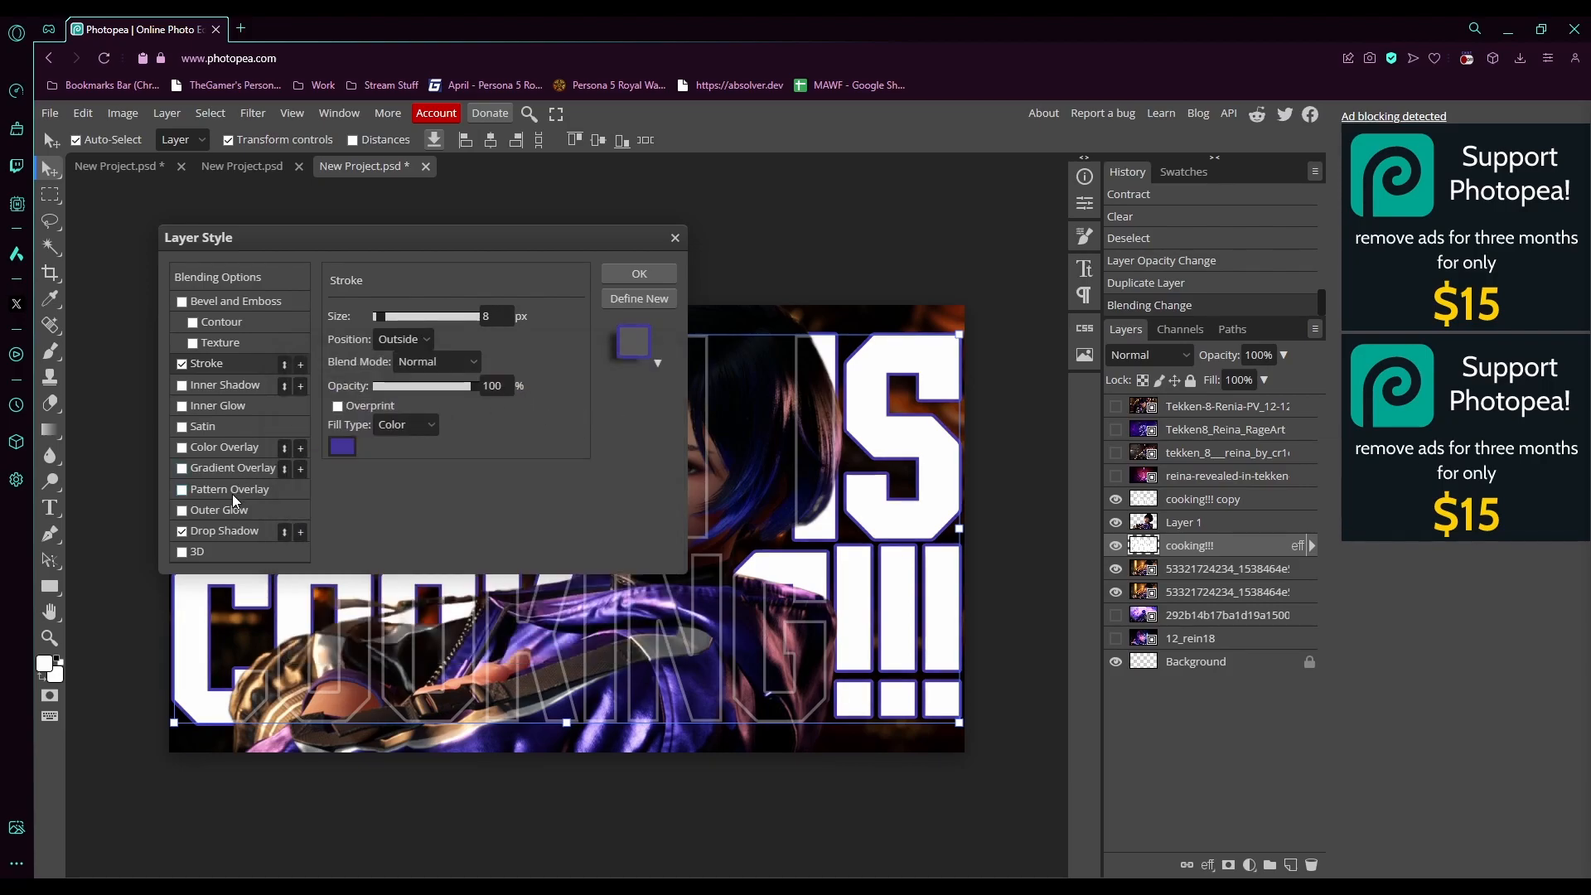
- Adjust the drop shadow's distance slightly and apply the layer style
click(229, 529)
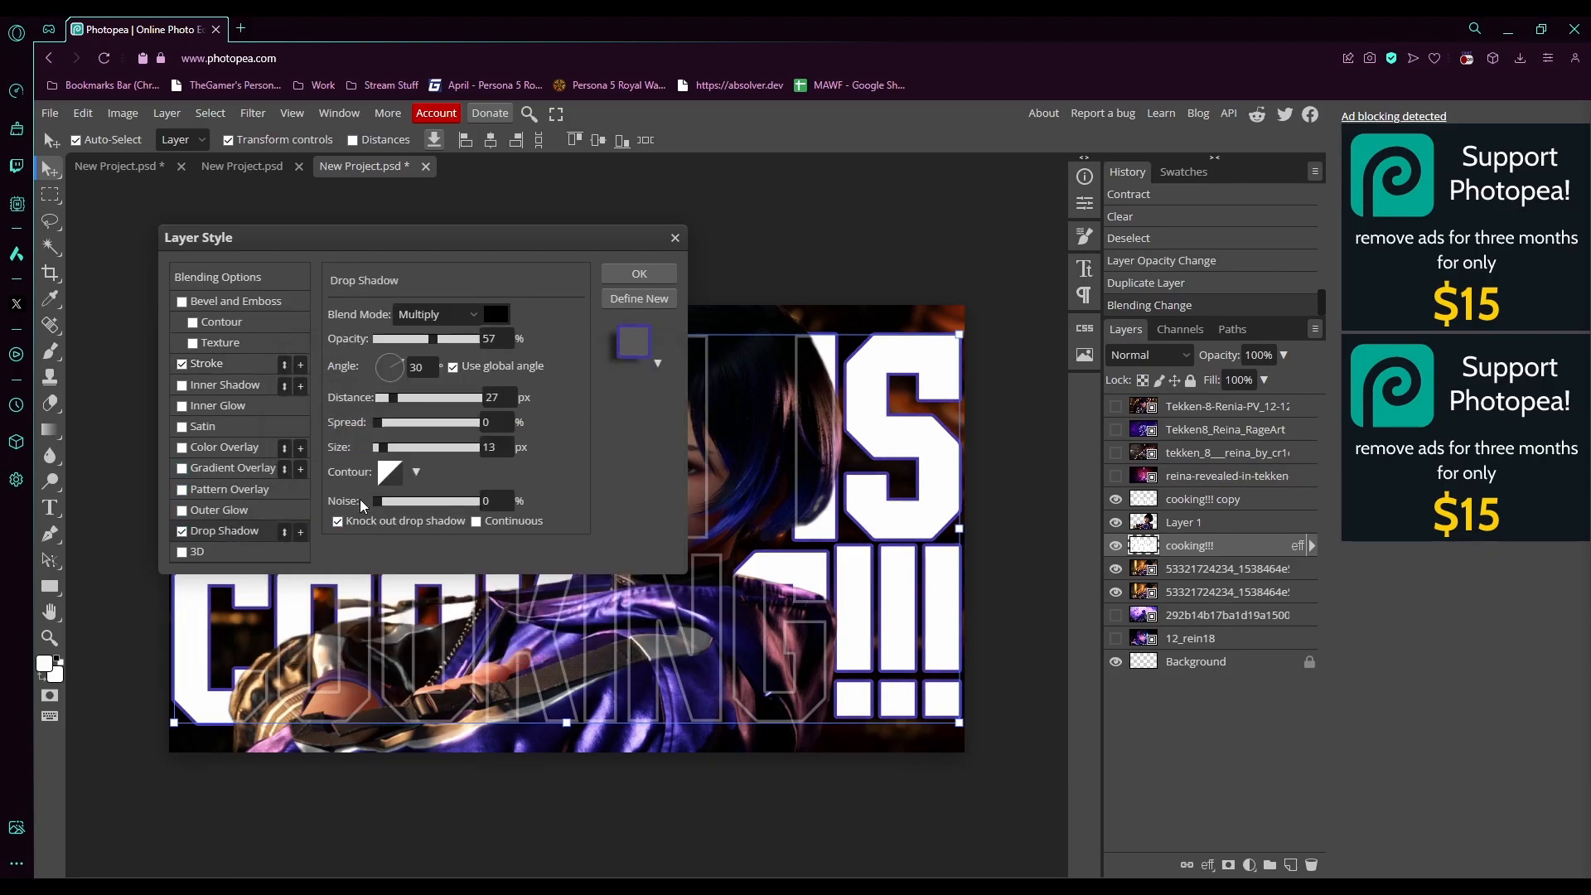
drag(393, 397, 389, 400)
click(647, 275)
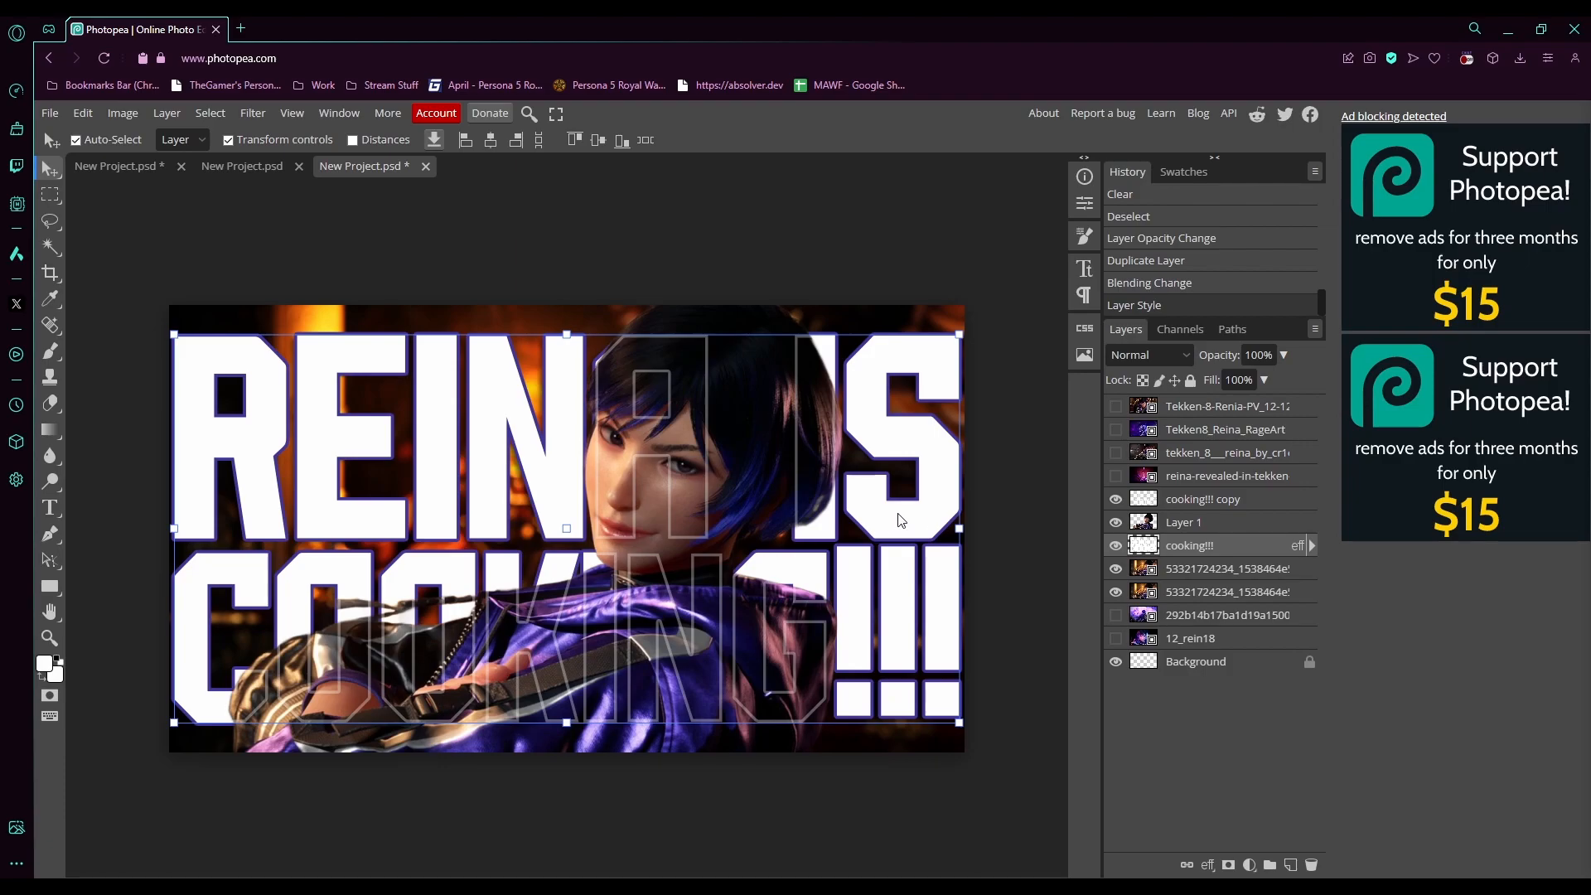
- Scale the "cooking!!! copy" outline text layer down to about 97.74% and nudge it into place
click(1232, 507)
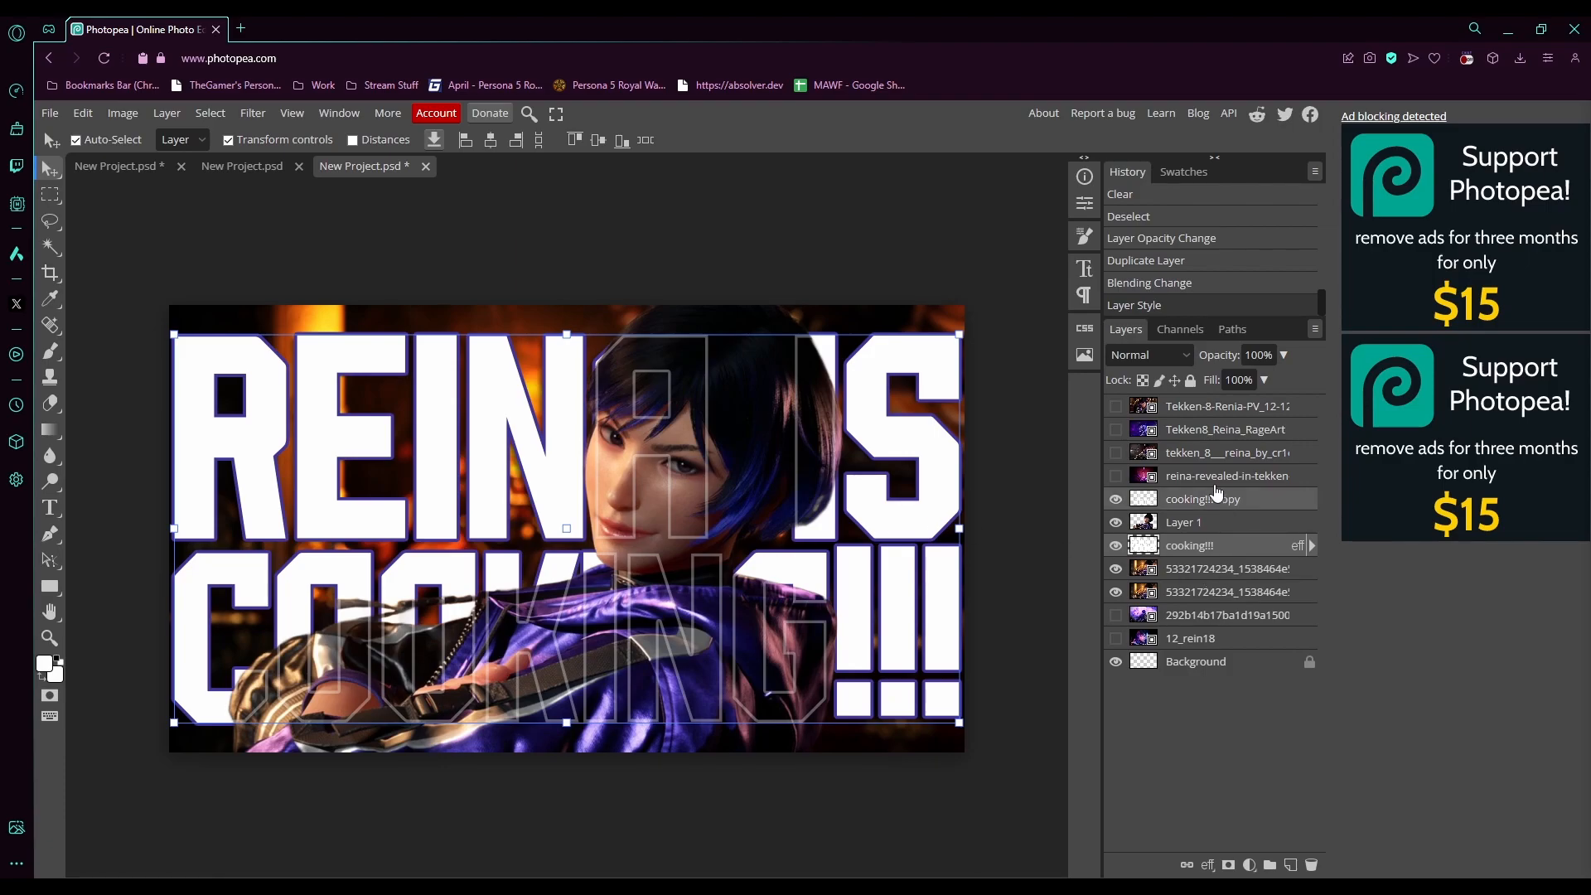
click(957, 346)
drag(958, 346, 942, 353)
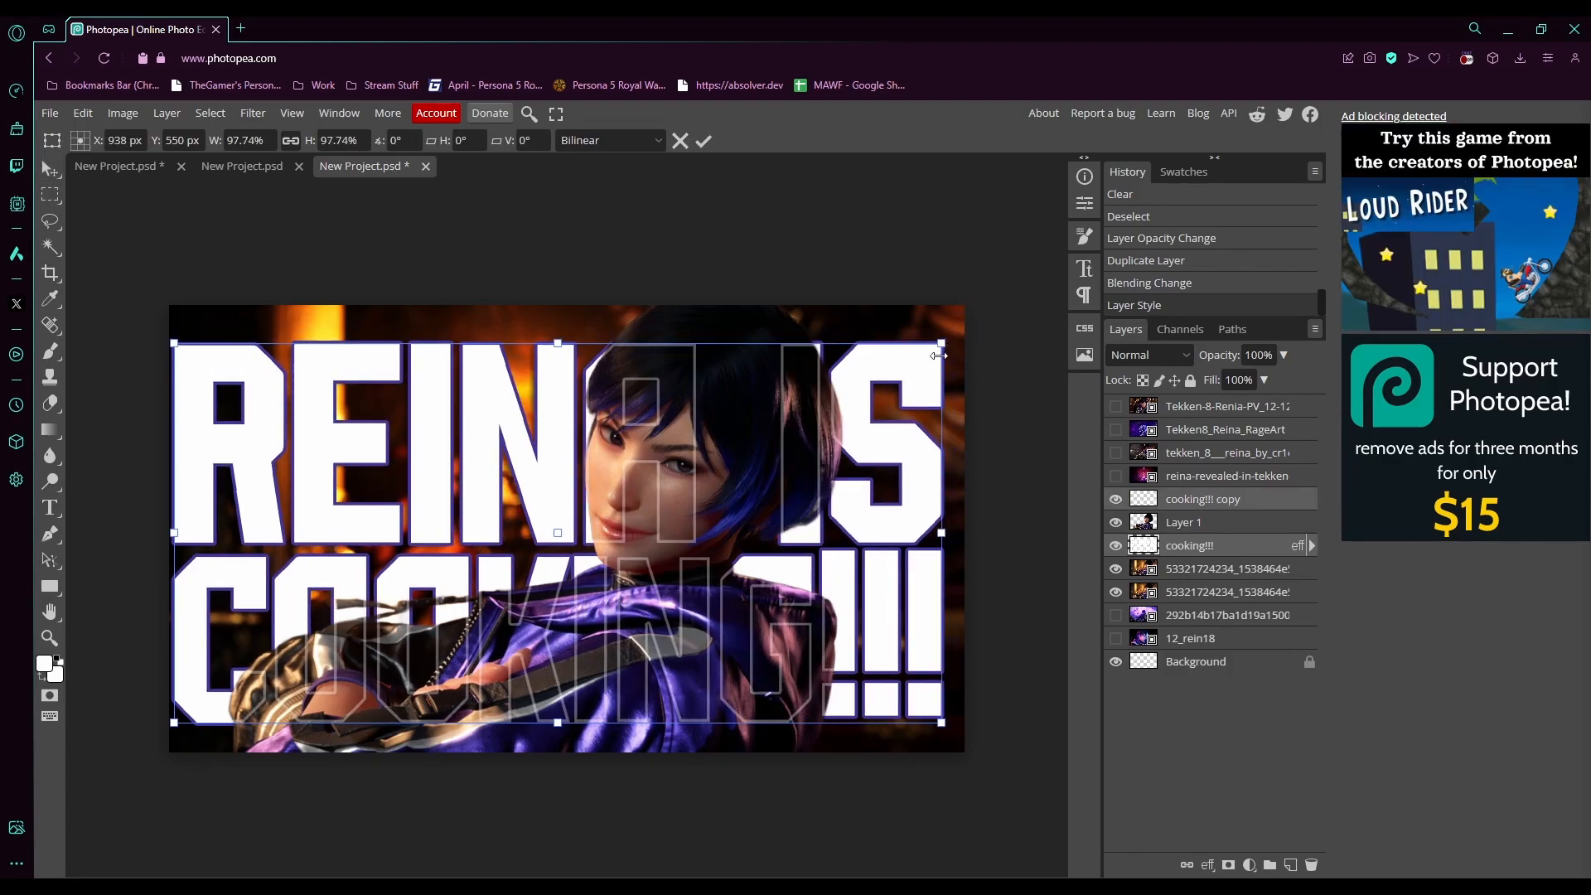
drag(857, 583, 871, 572)
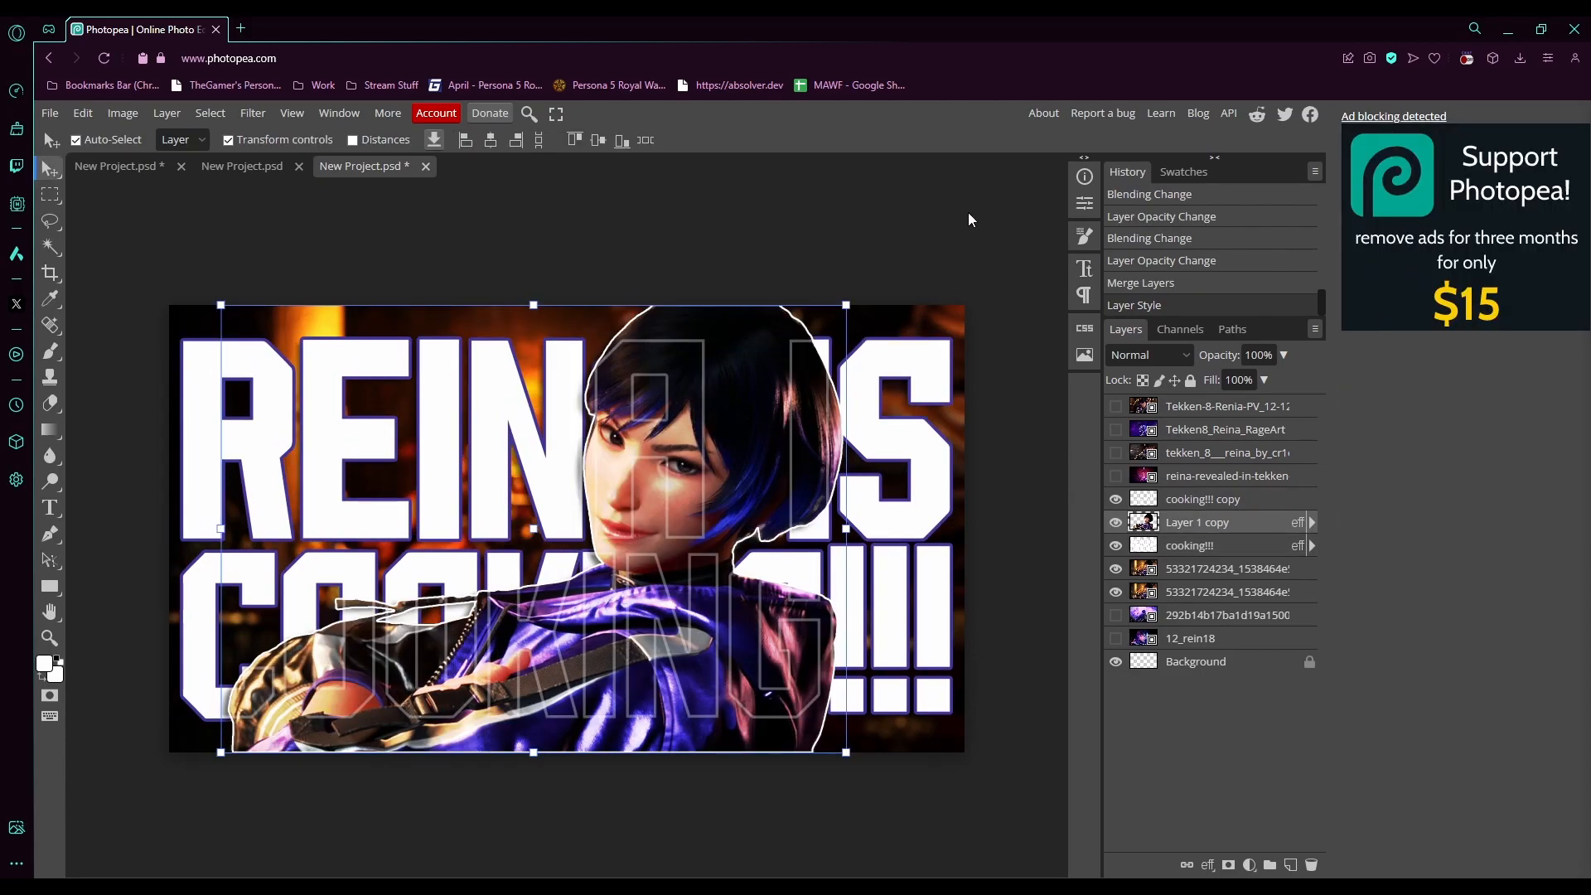